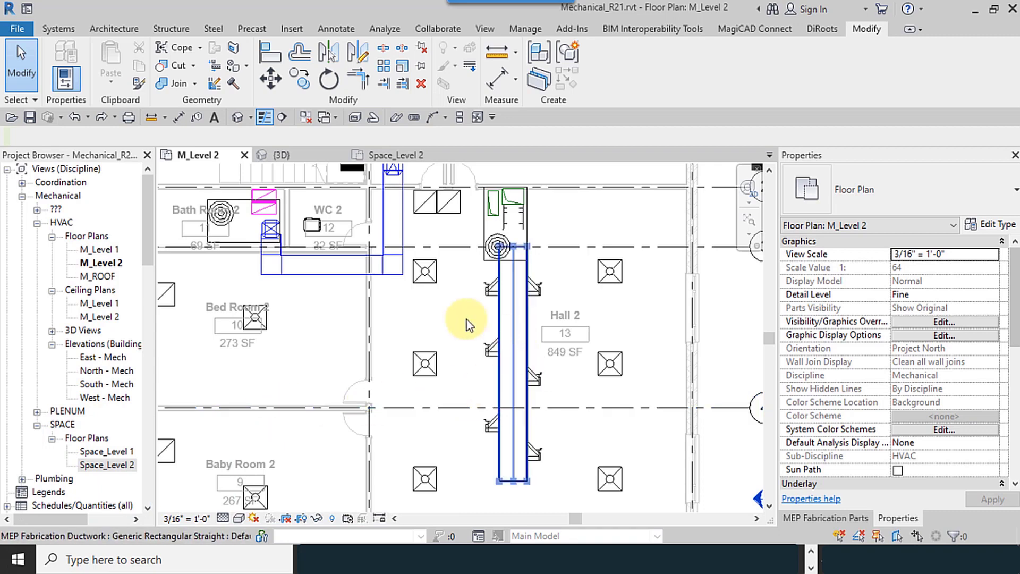
- Examine the properties of the 3 ton Carrier rooftop unit above Hall 2 in the M_Level 2 floor plan
middle_drag(439, 323, 387, 308)
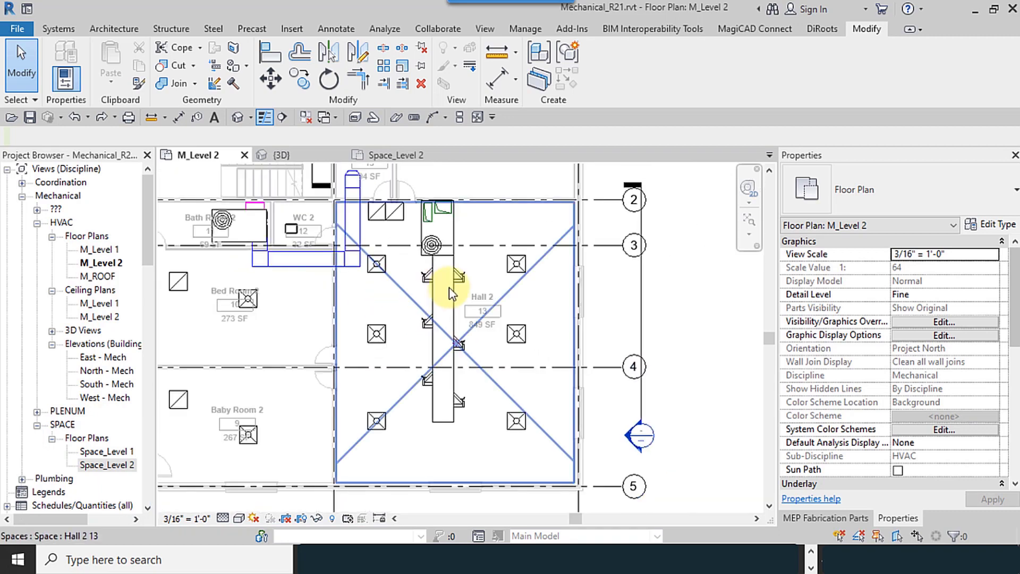
scroll(389, 283, down, 2)
click(584, 257)
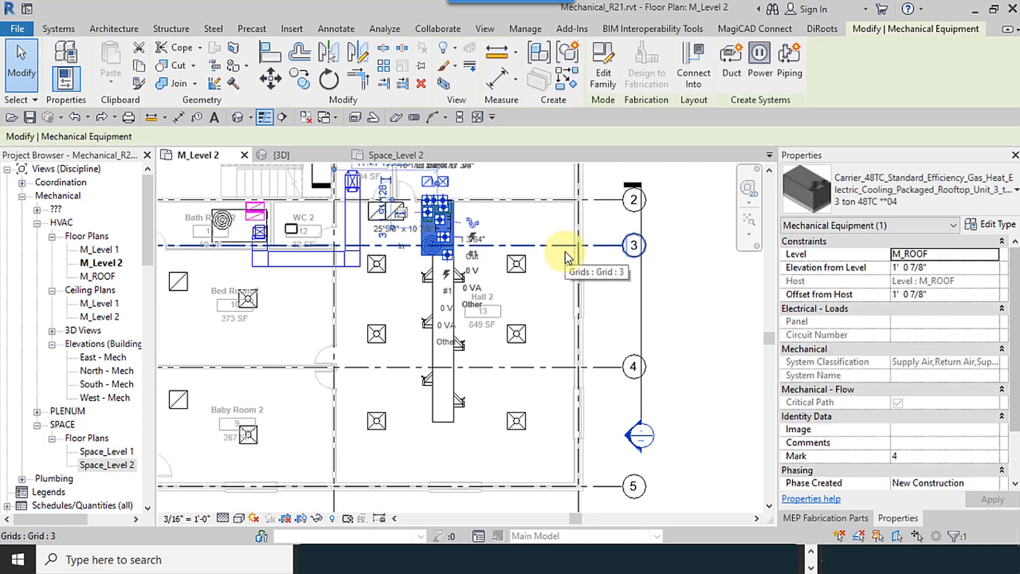
scroll(922, 412, down, 3)
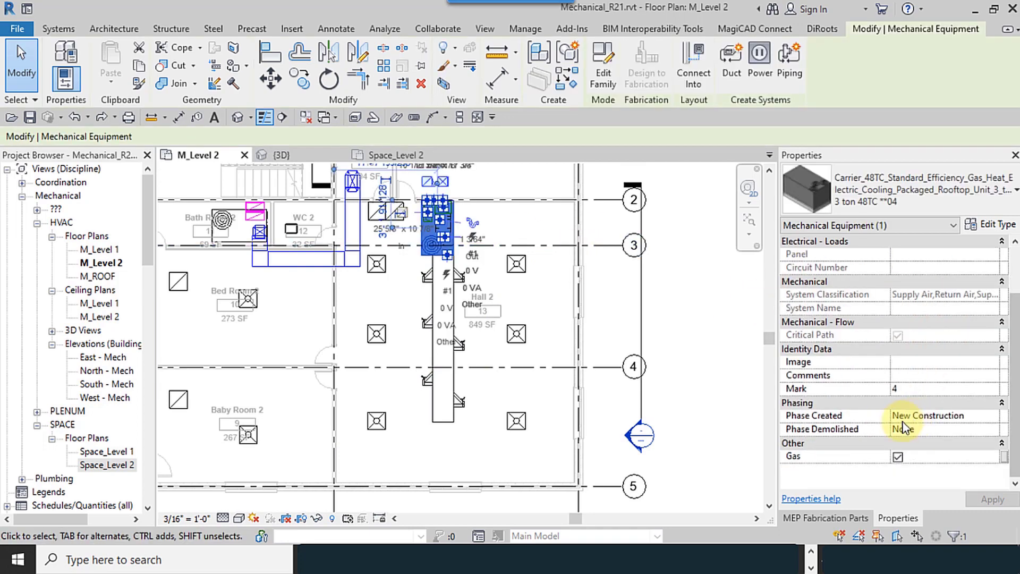
click(708, 325)
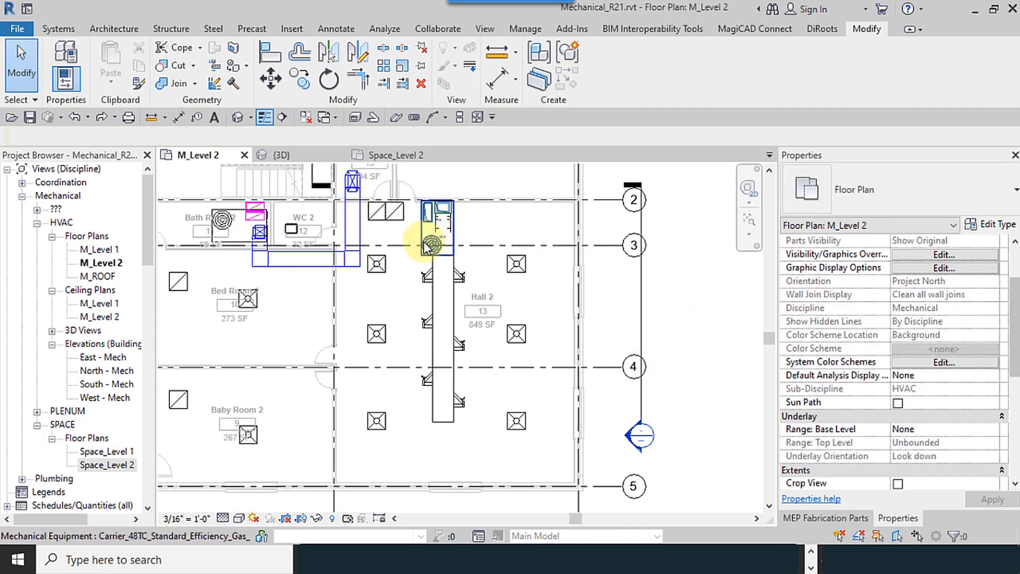
click(427, 247)
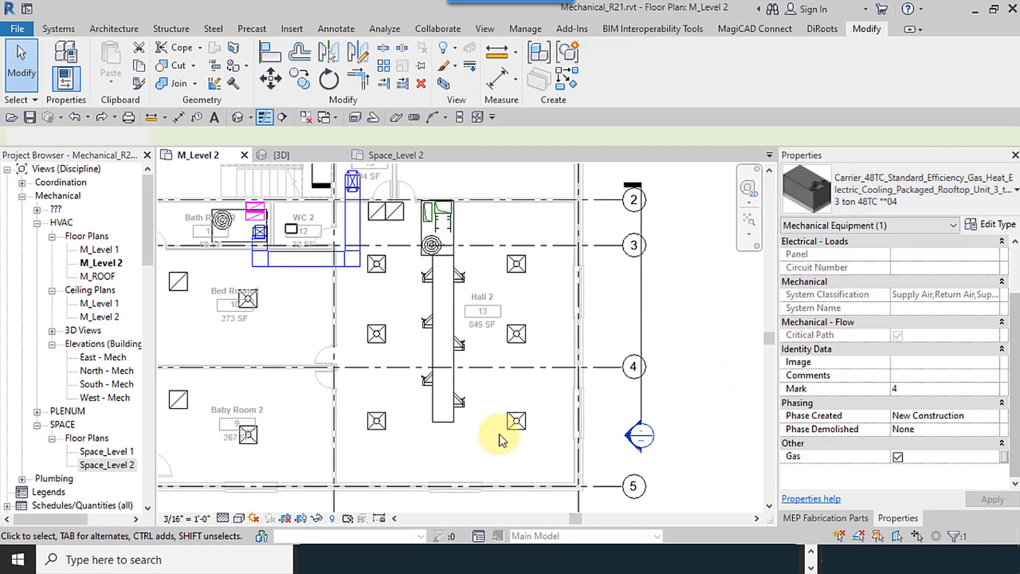
- Open the Space_Level 2 plan and check the calculated supply airflow of HVAC zone Zone_L2
double_click(113, 465)
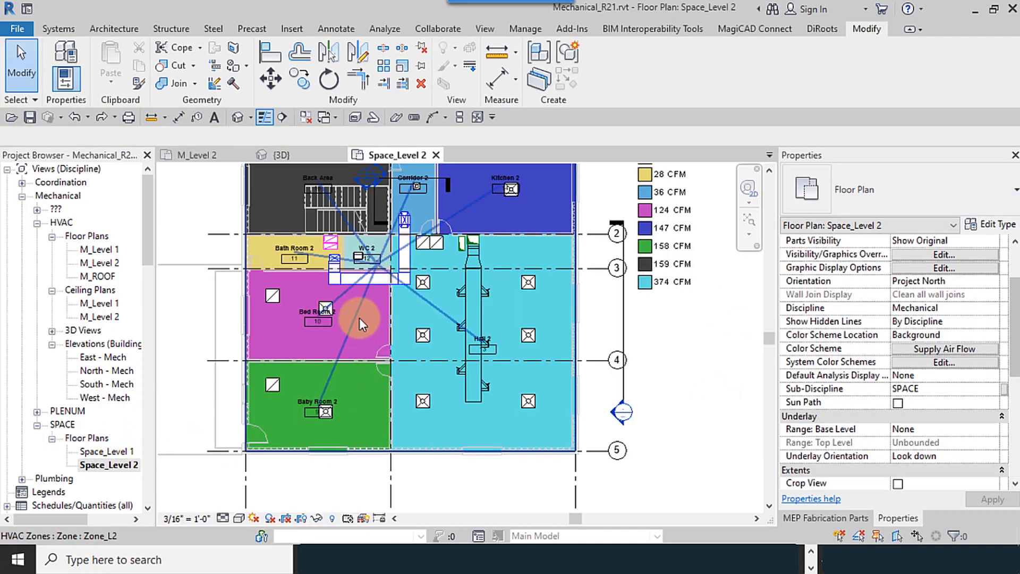
click(380, 254)
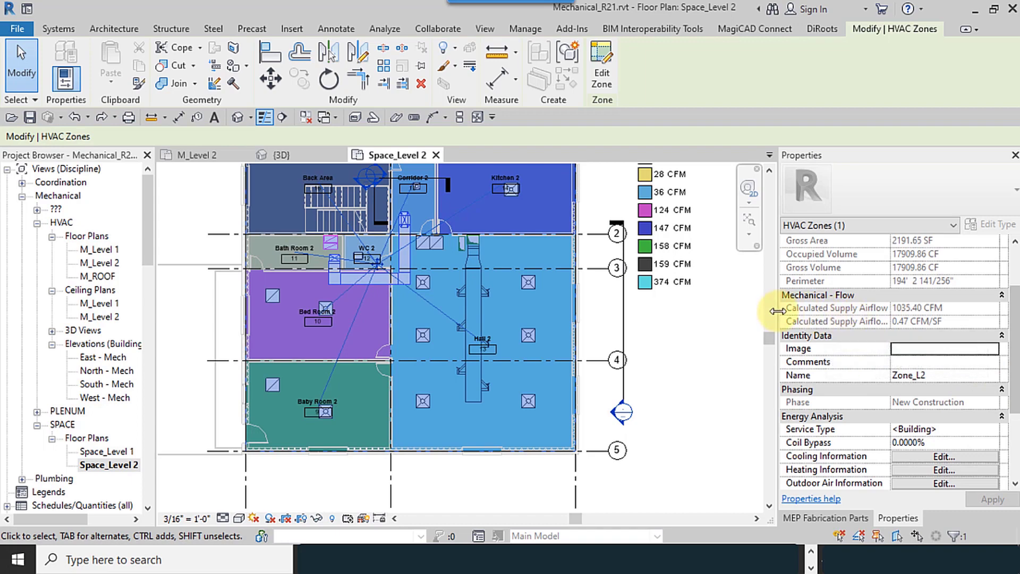
drag(777, 311, 713, 311)
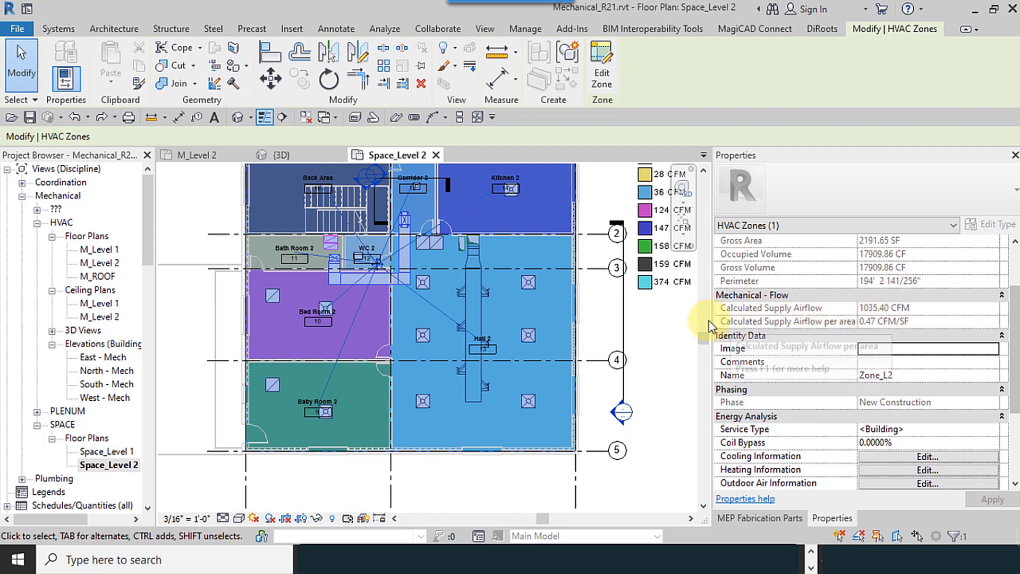
drag(713, 316, 829, 315)
click(664, 351)
middle_drag(674, 360, 704, 389)
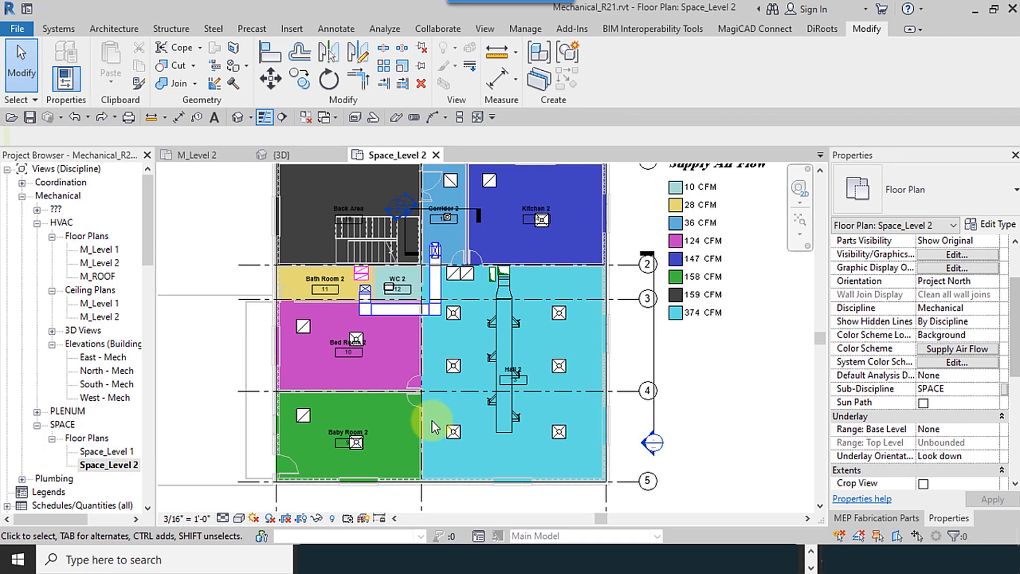
middle_drag(654, 397, 683, 415)
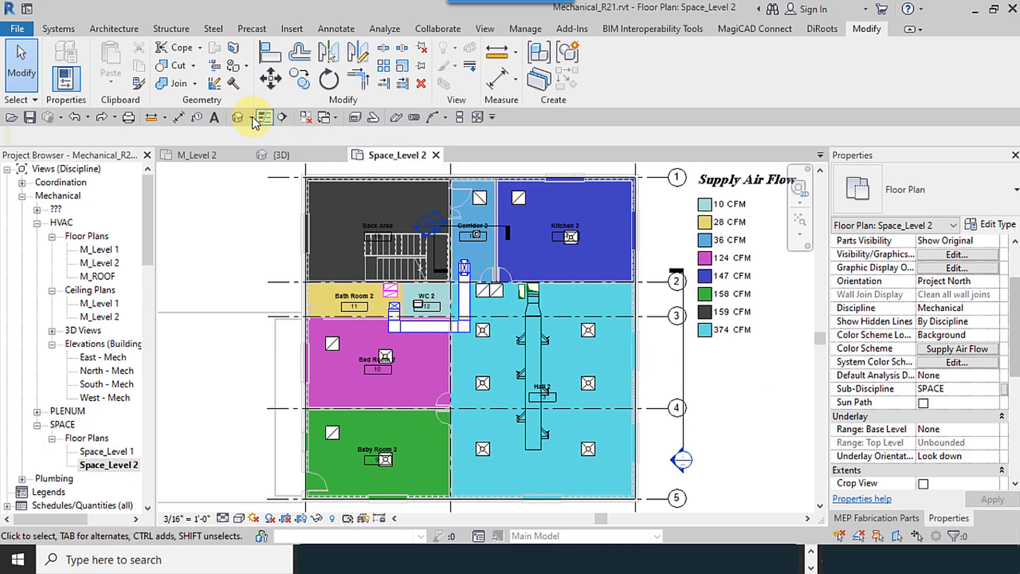
- Inspect the 6 ton Carrier rooftop unit in the 3D view, then return to the Space_Level 2 plan
click(237, 117)
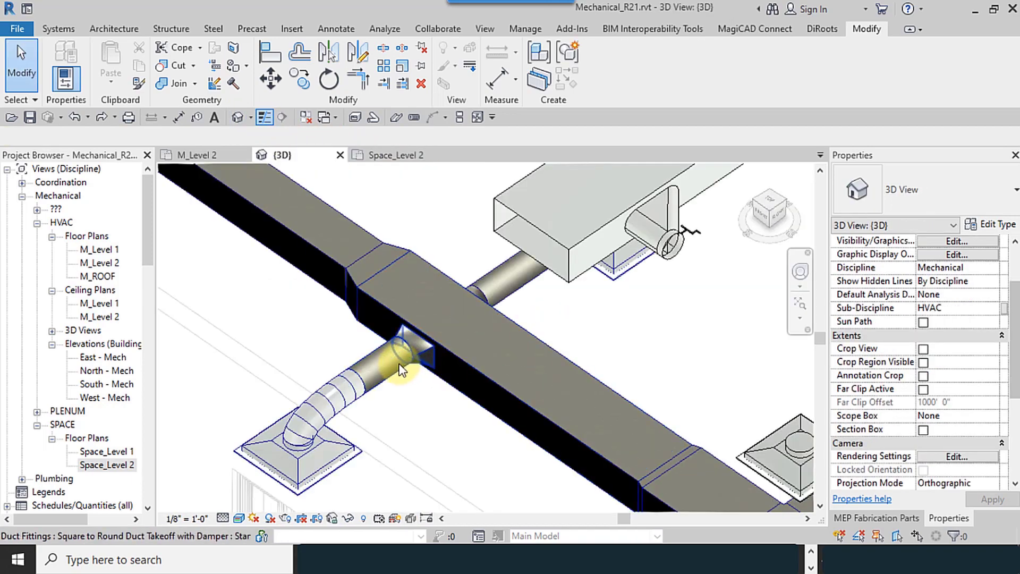
scroll(398, 352, down, 5)
scroll(391, 248, up, 4)
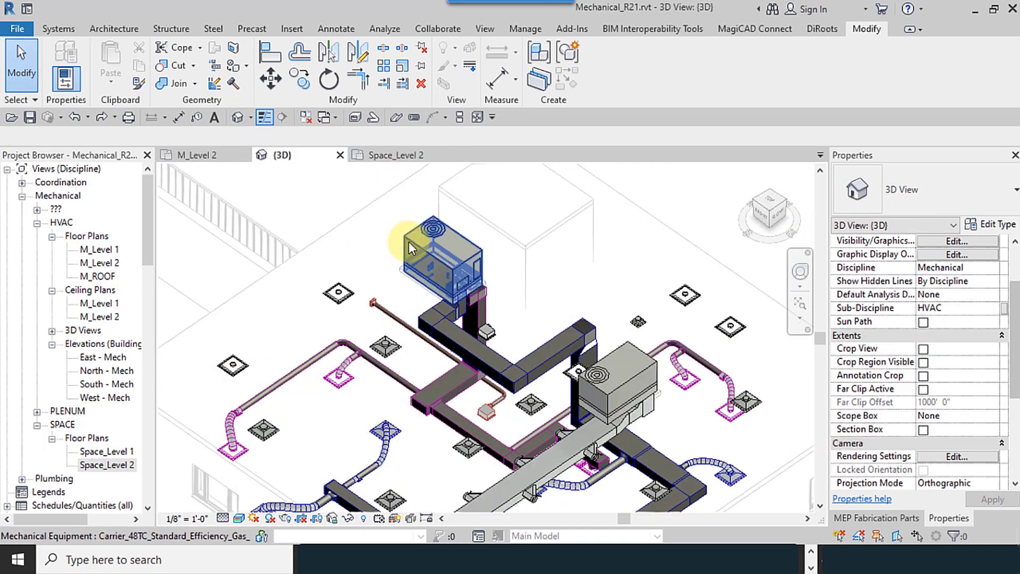
click(409, 242)
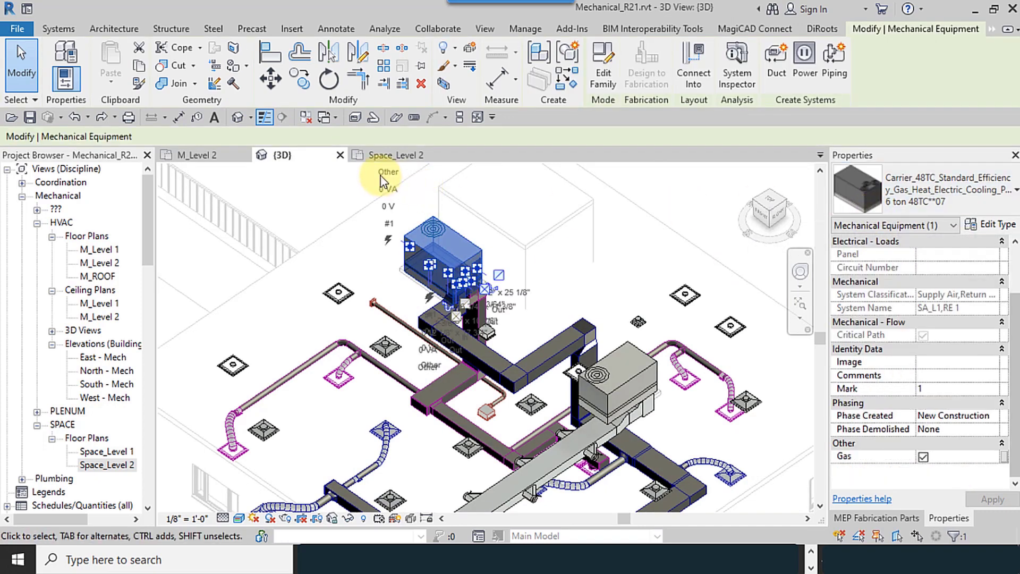
click(386, 157)
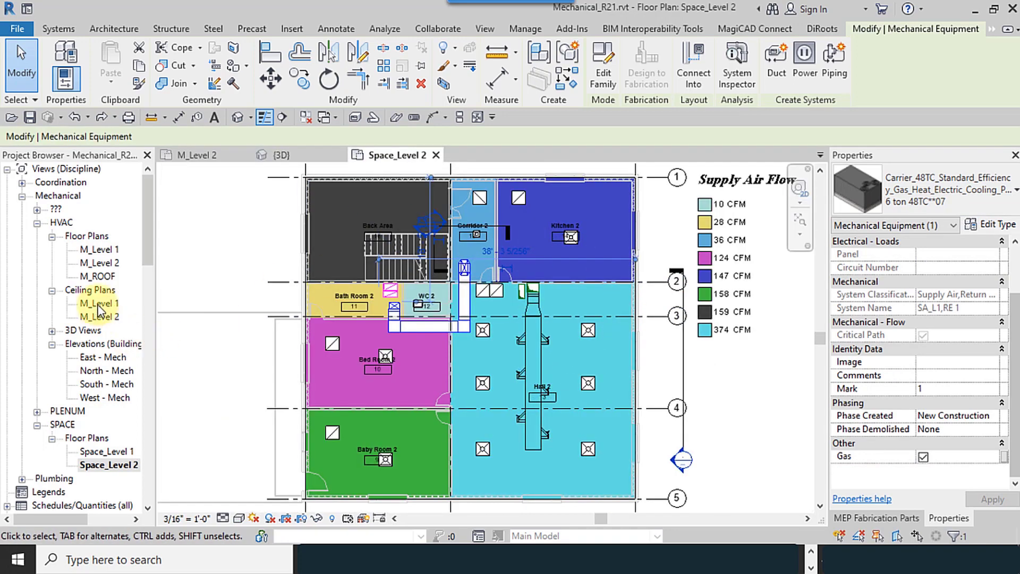
- Open the M_Level 2 floor plan and check the supply airflow values of the Hall 2 space
double_click(104, 263)
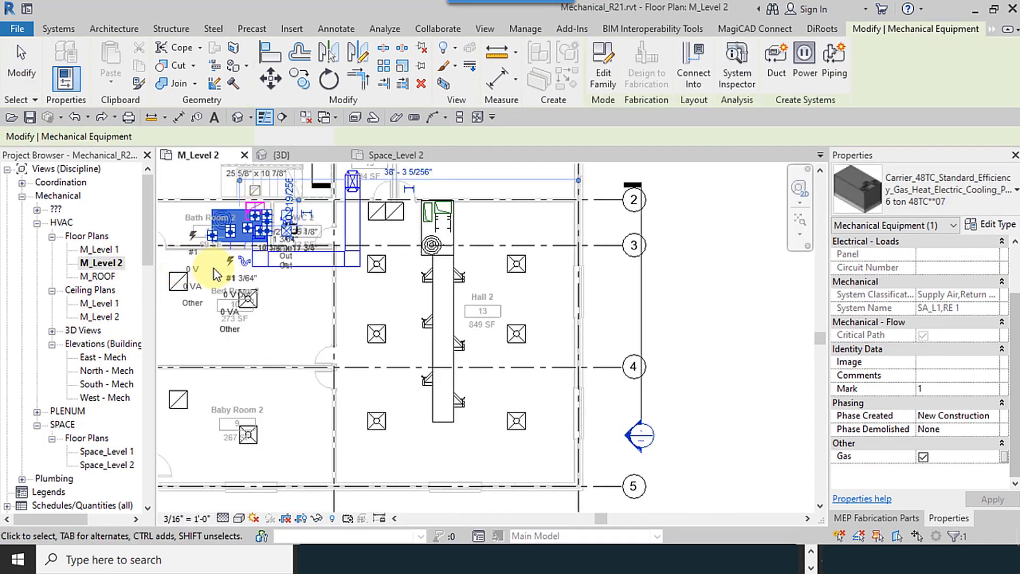
middle_drag(615, 326, 684, 417)
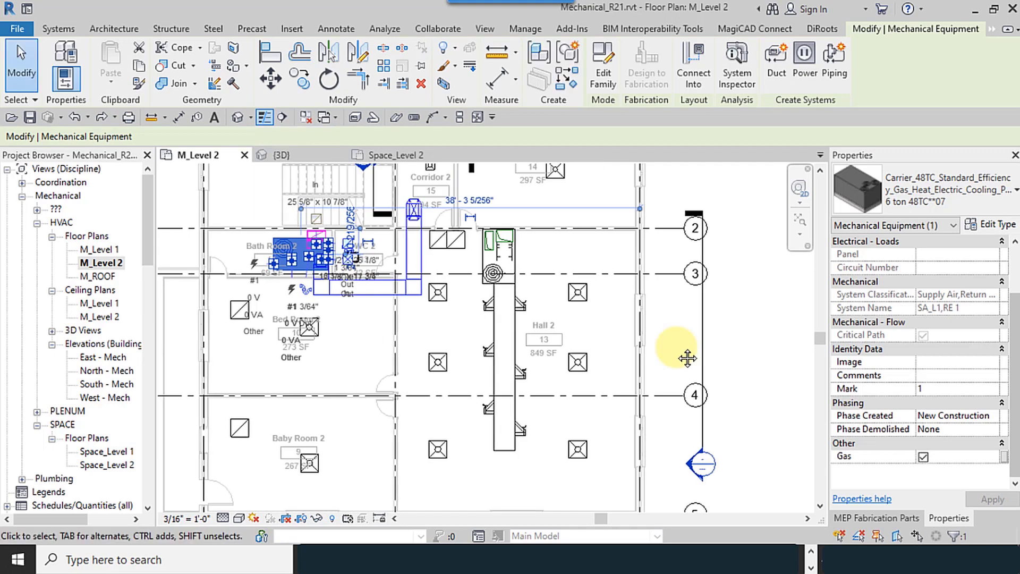
key(Escape)
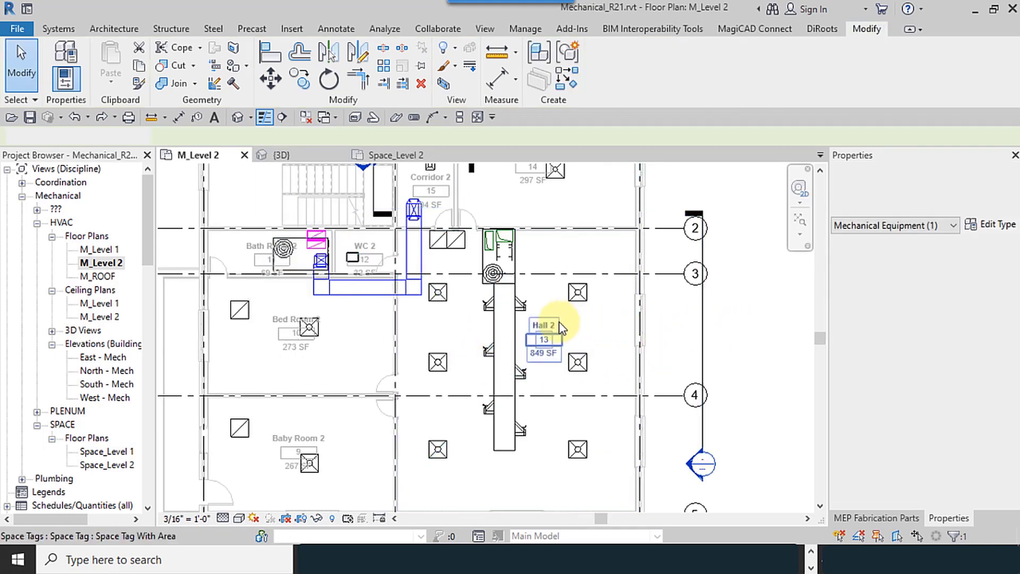
click(563, 325)
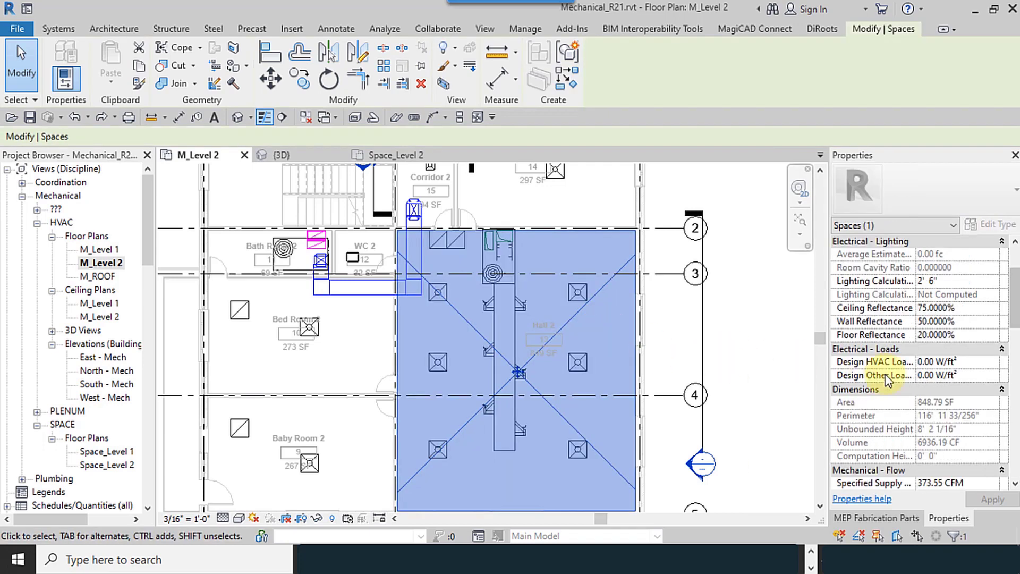
scroll(959, 422, down, 3)
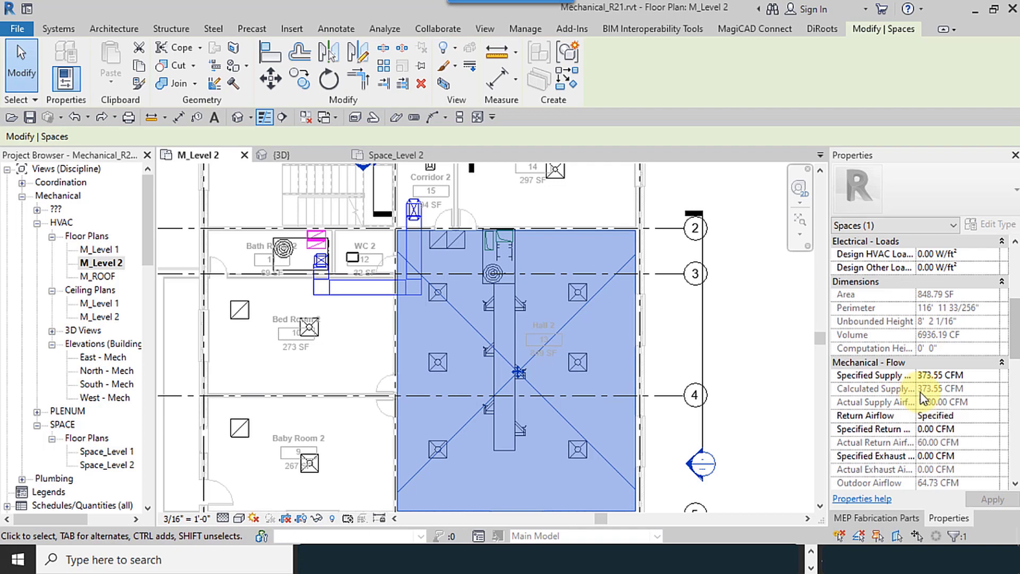
click(770, 358)
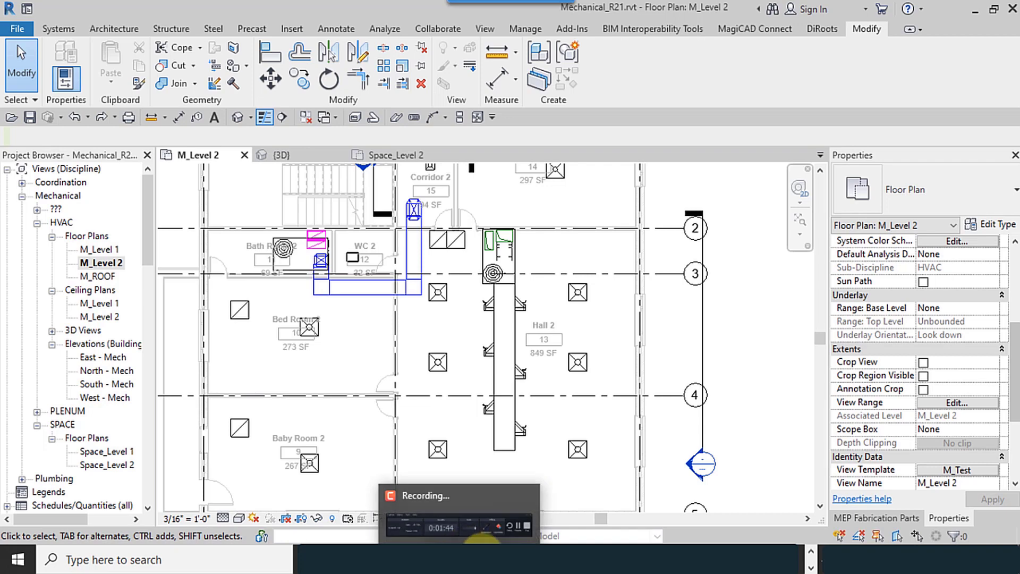
- Switch to Windows Calculator, enter 400 as the rounded hall airflow, and return to the M_Level 2 plan
click(492, 558)
drag(289, 96, 180, 86)
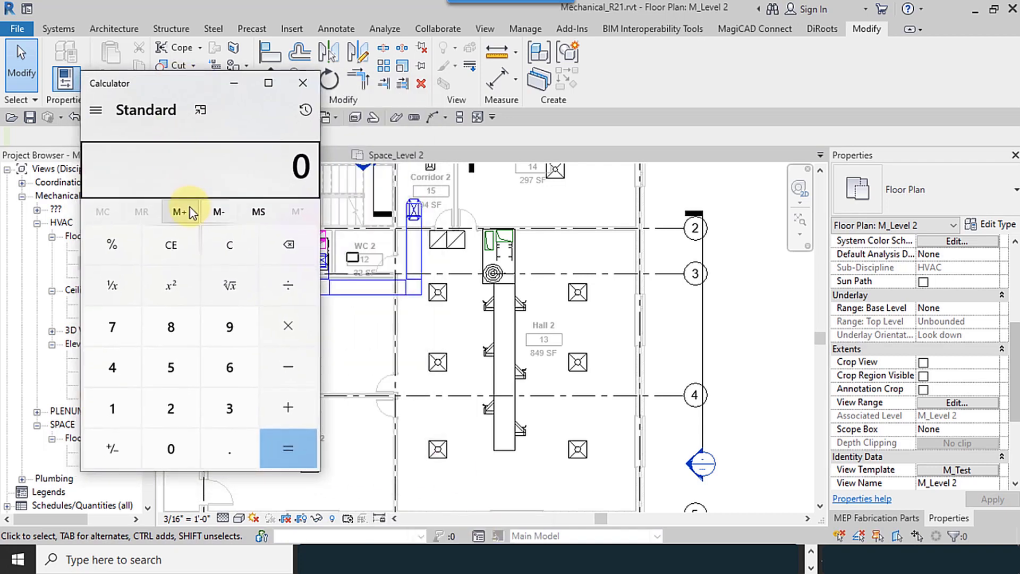
text(00)
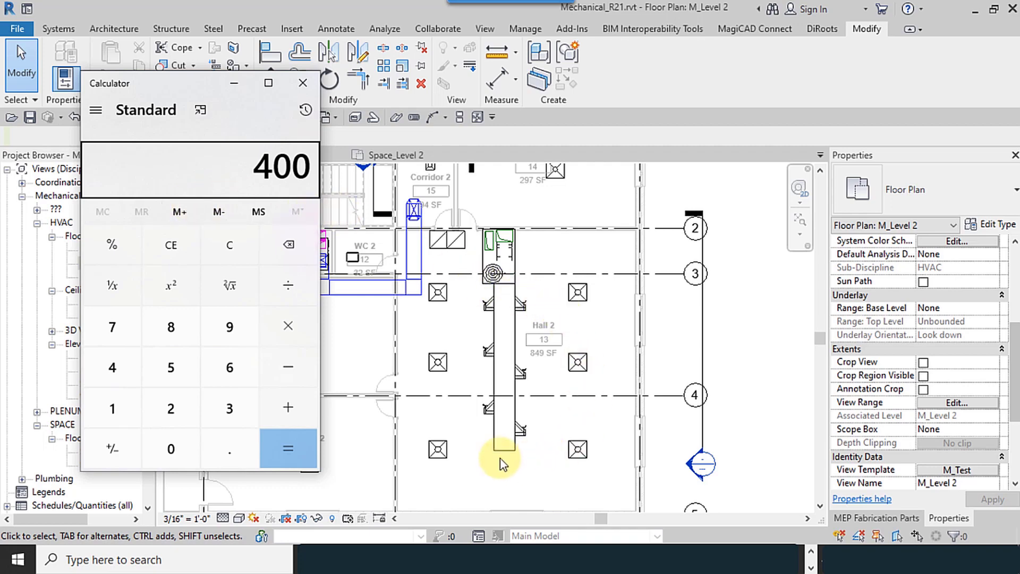
click(602, 137)
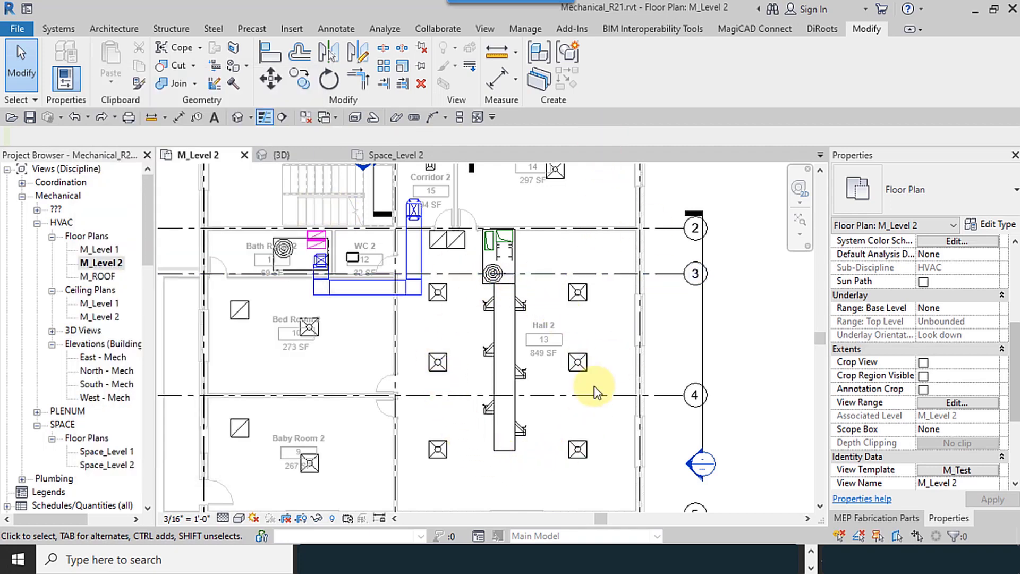
- Delete the two Hall 2 supply diffusers nearest grid line 3, one on each side of the main duct
click(669, 375)
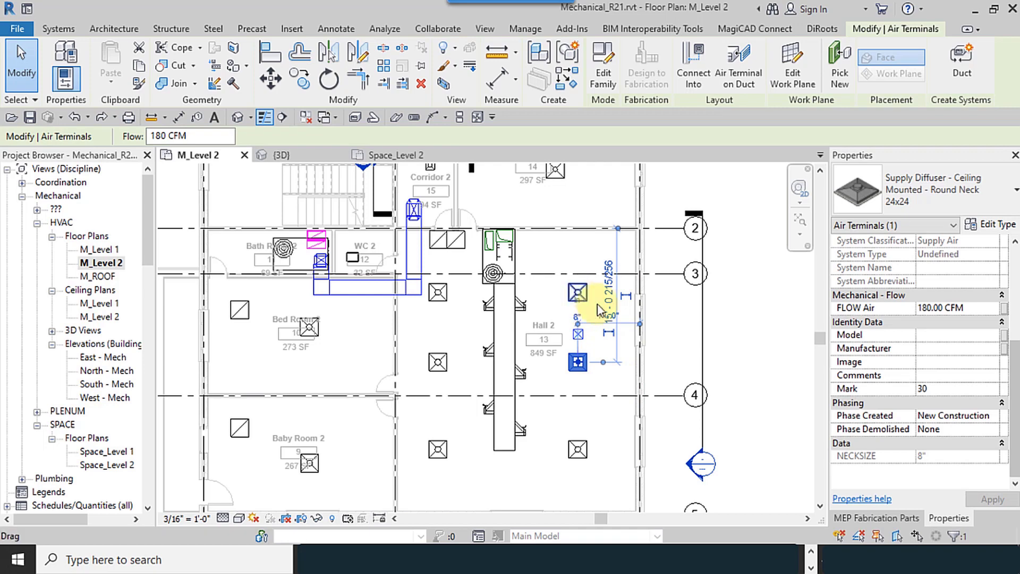
click(578, 292)
click(428, 87)
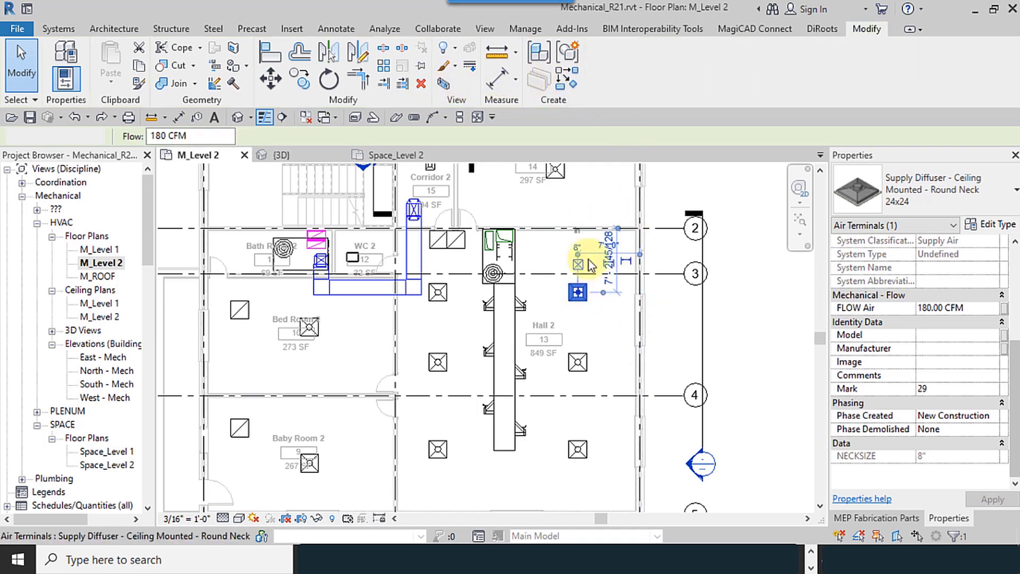
click(436, 298)
click(421, 84)
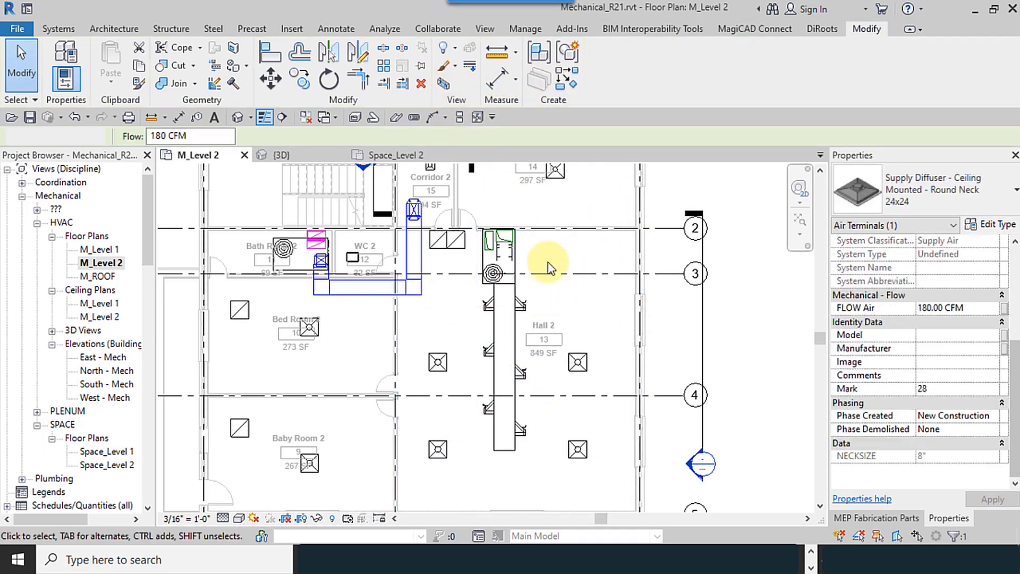
- Set the flow of the four remaining Hall 2 supply diffusers to 100 CFM
middle_drag(575, 357, 569, 312)
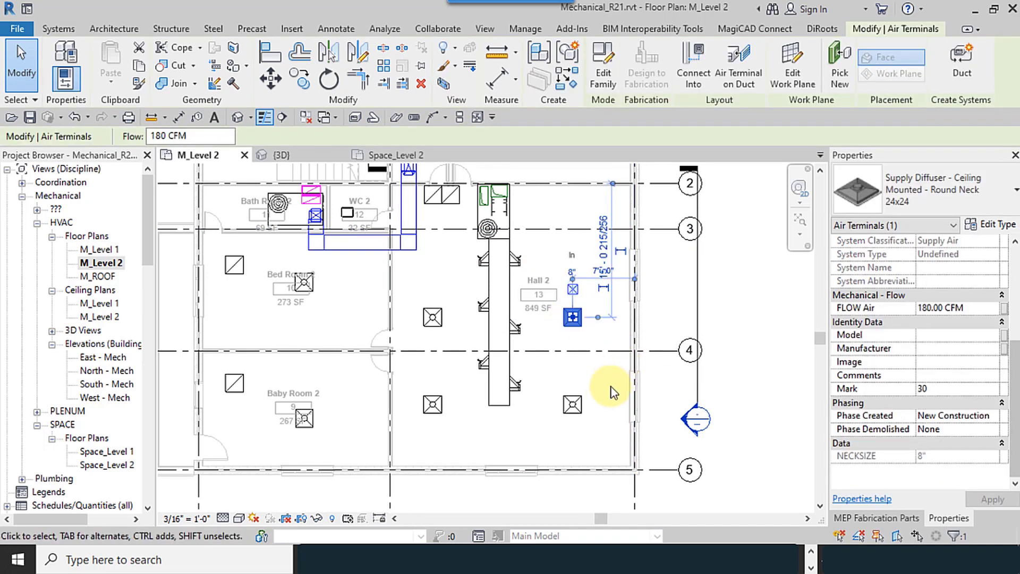
ctrl+click(573, 404)
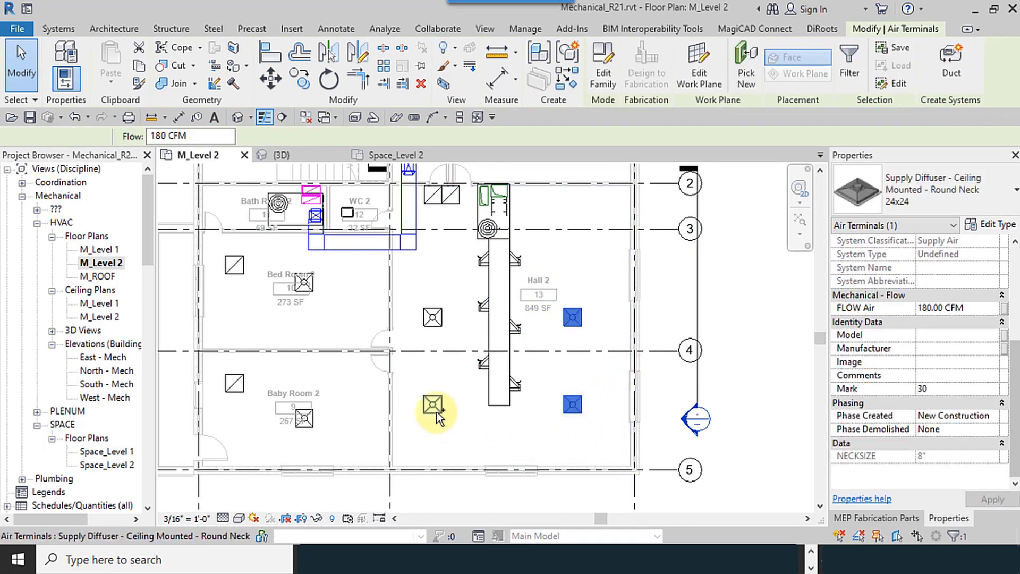
ctrl+click(433, 404)
ctrl+click(433, 317)
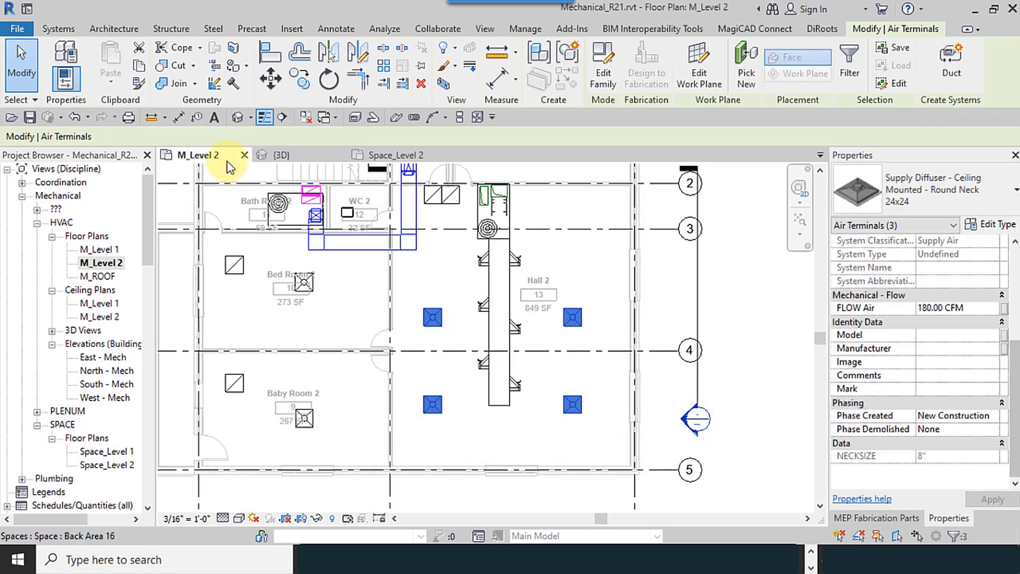
drag(194, 136, 126, 132)
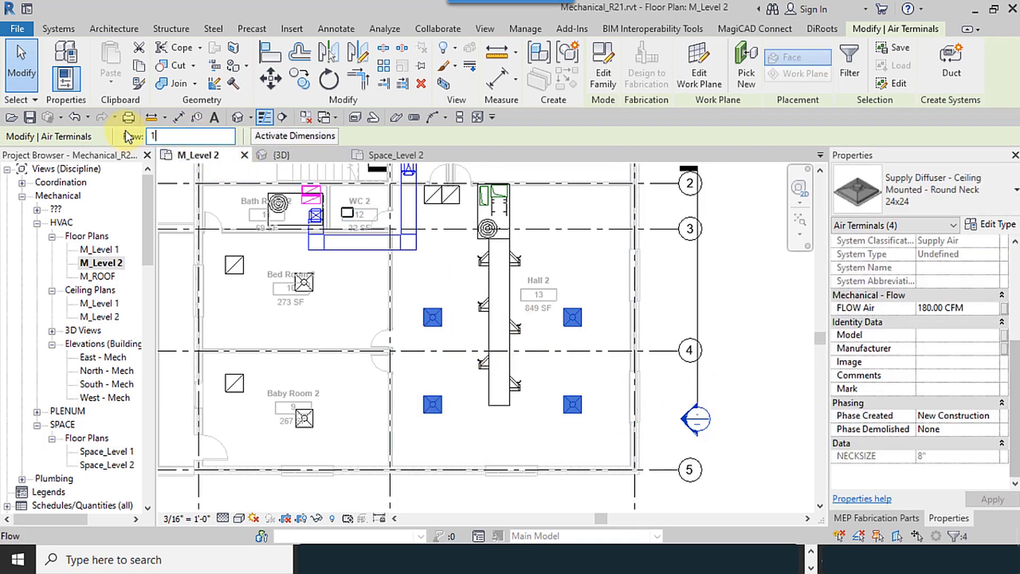
key(Return)
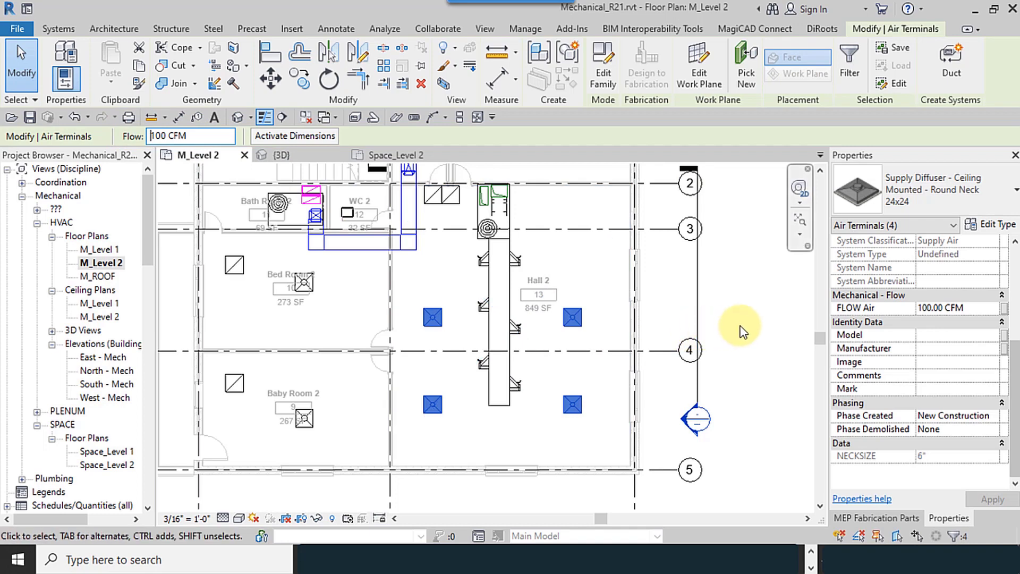
- Open the M_Level 2 ceiling plan to see Hall 2's four supply diffusers against the ceiling grid
double_click(100, 316)
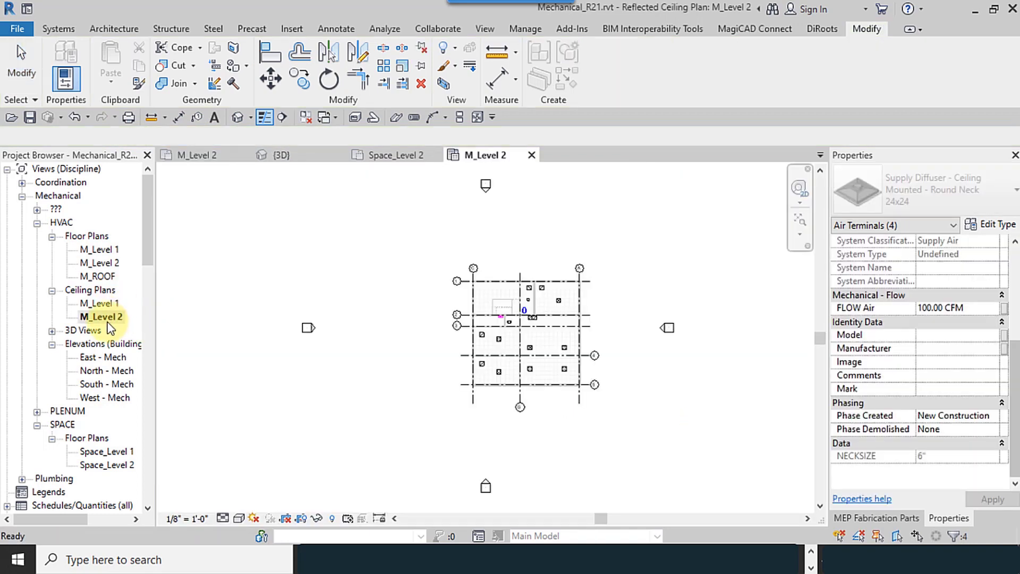
scroll(618, 361, up, 5)
middle_drag(618, 361, 489, 400)
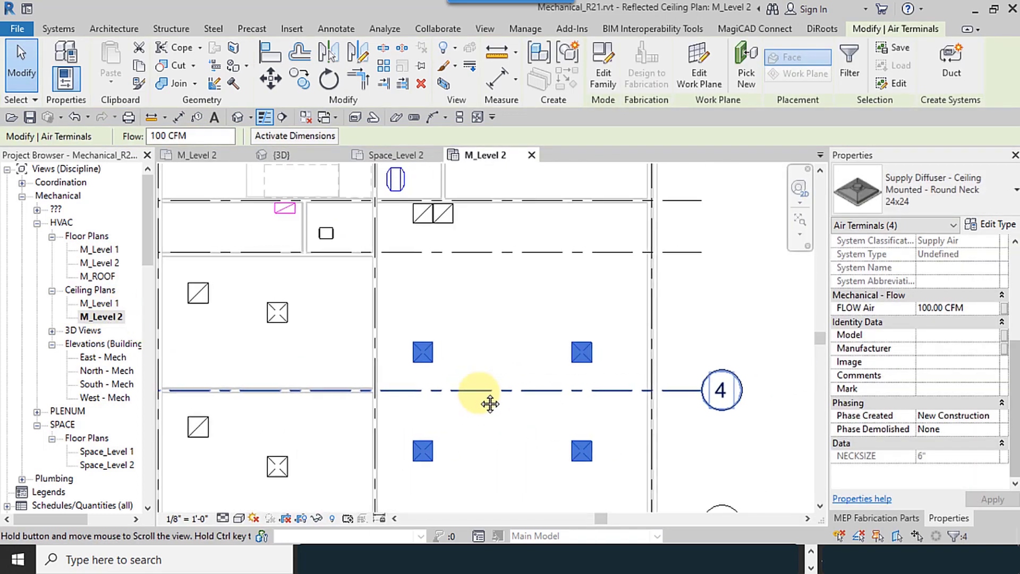
scroll(394, 377, up, 2)
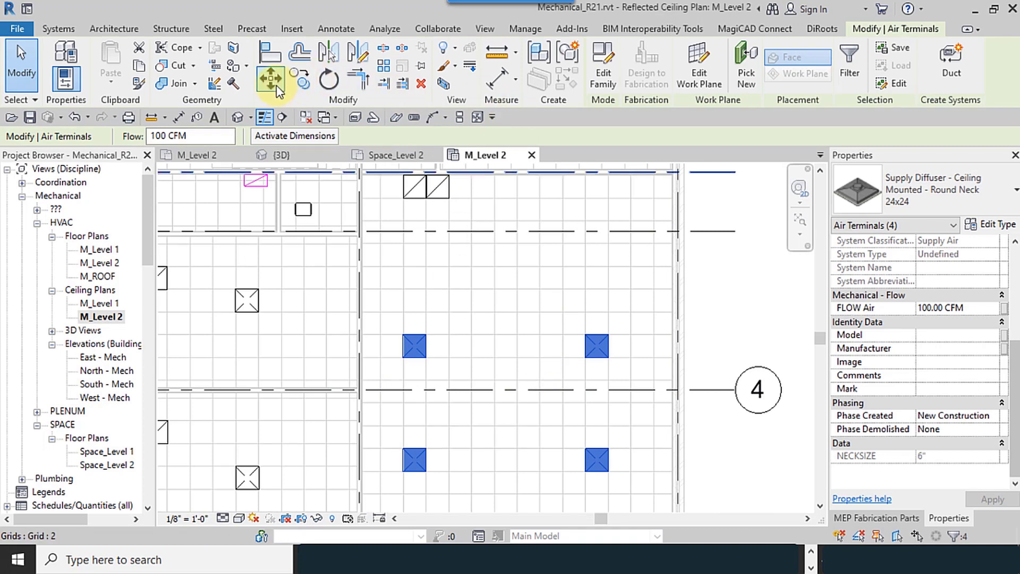
click(270, 54)
scroll(439, 314, down, 3)
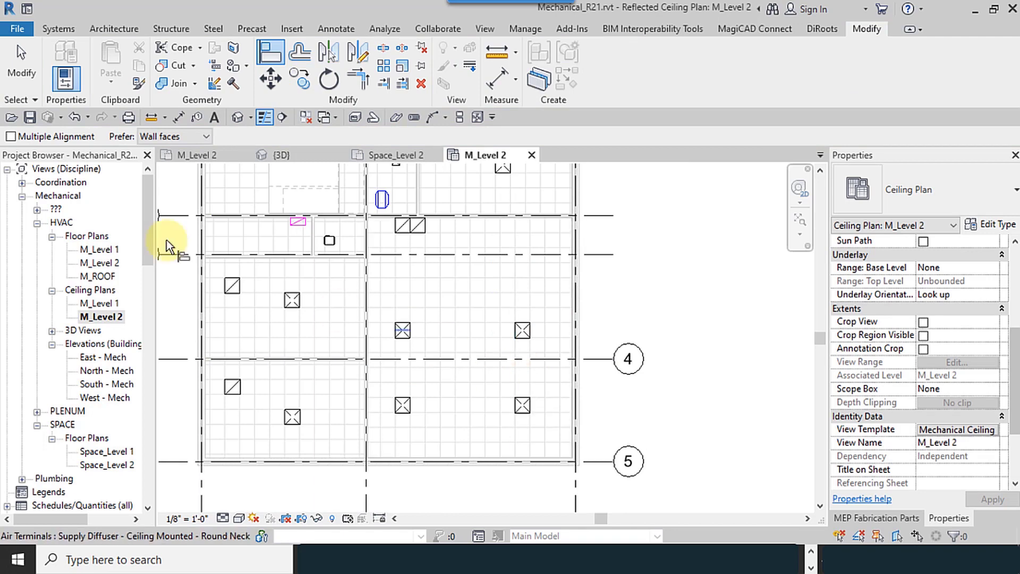
- Place an aligned dimension string from Hall 2's south wall through the centres of the two east supply diffusers to its north wall
click(180, 114)
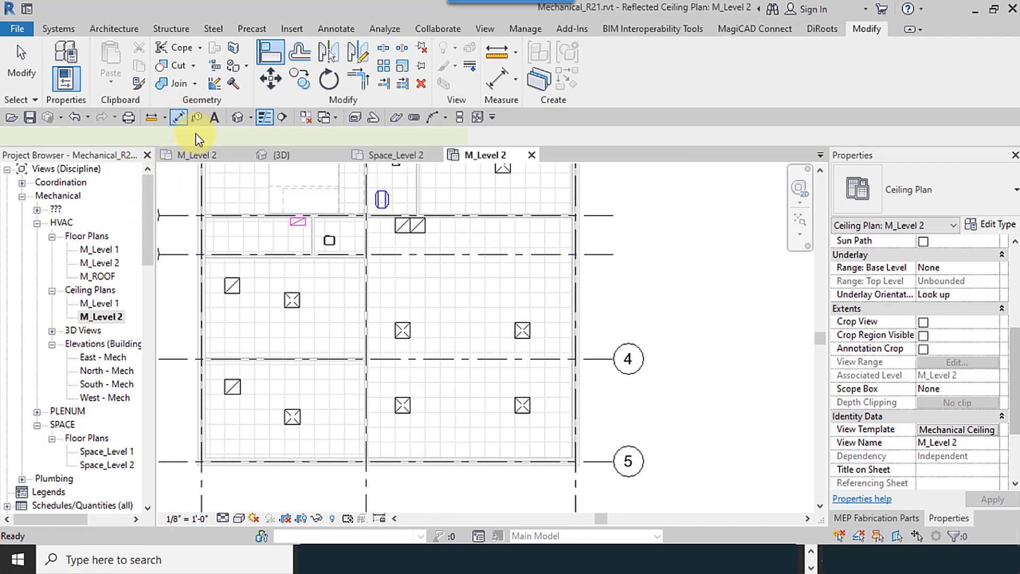
scroll(532, 473, up, 3)
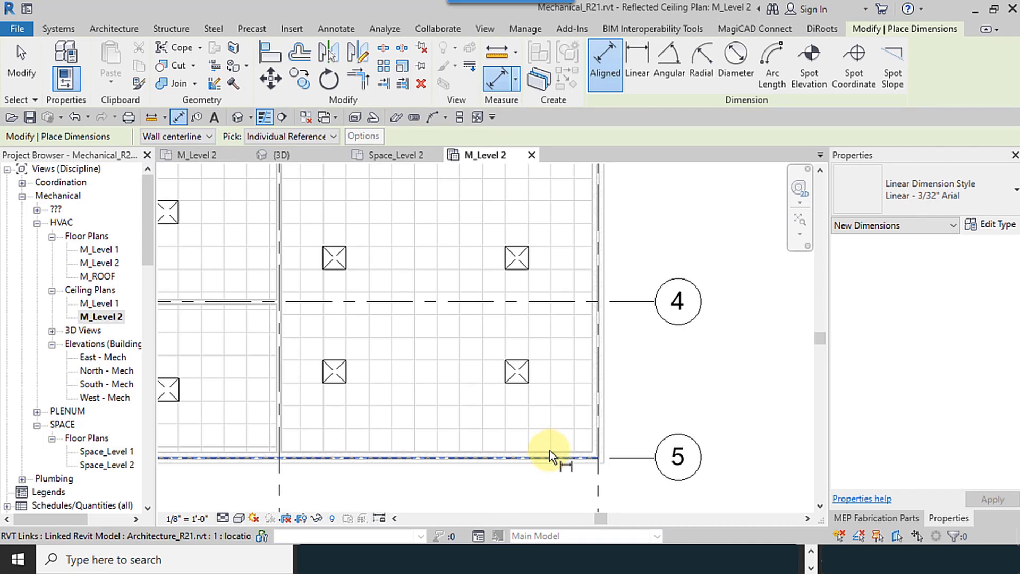
click(549, 451)
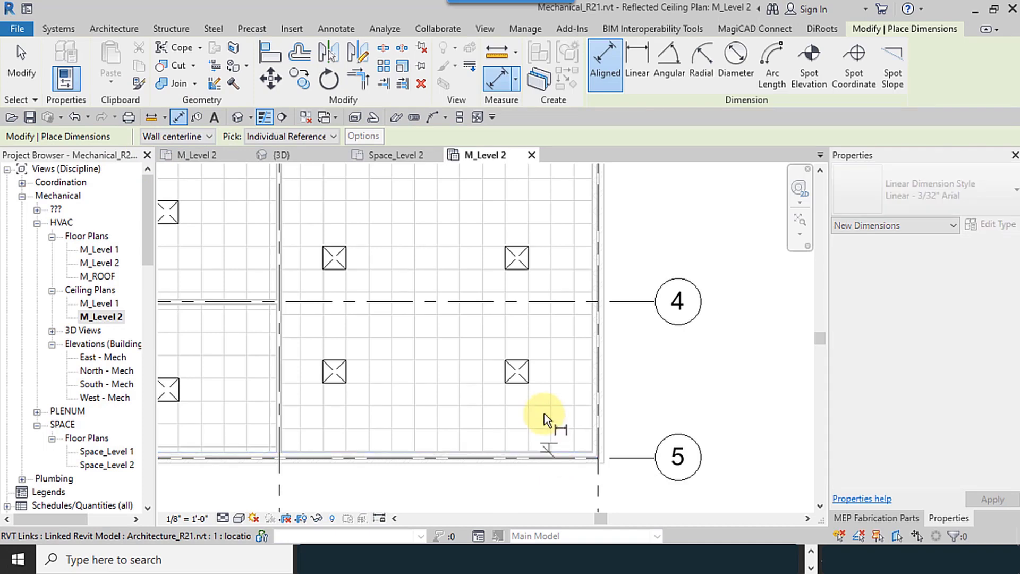
click(523, 374)
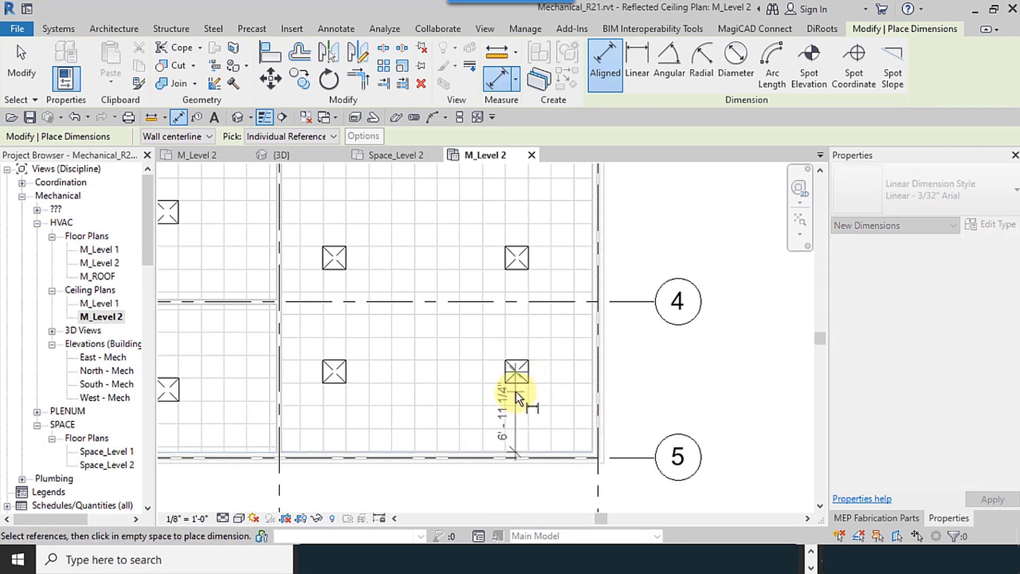
scroll(515, 391, down, 1)
middle_drag(511, 391, 498, 466)
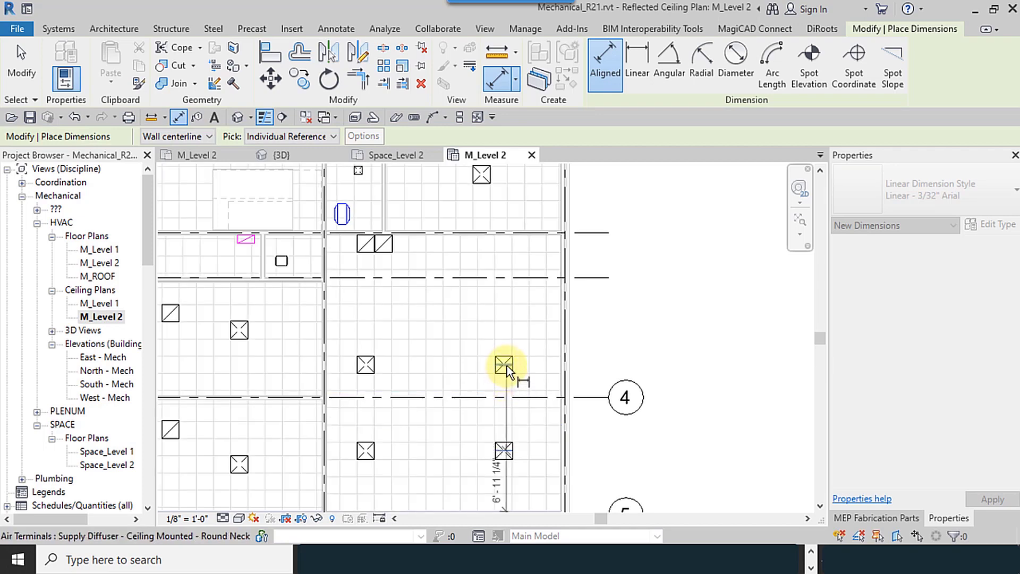
scroll(505, 239, up, 3)
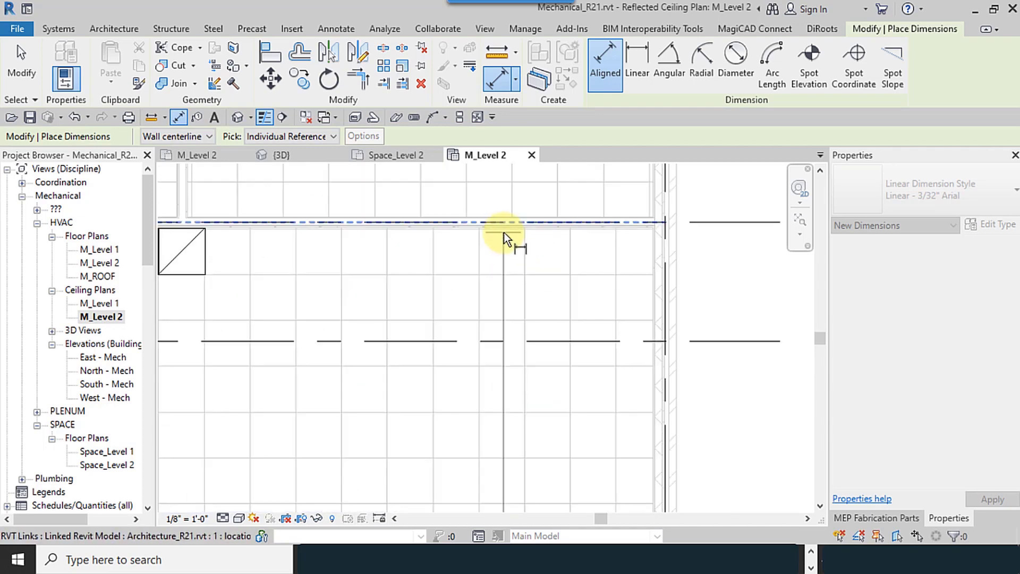
key(Tab)
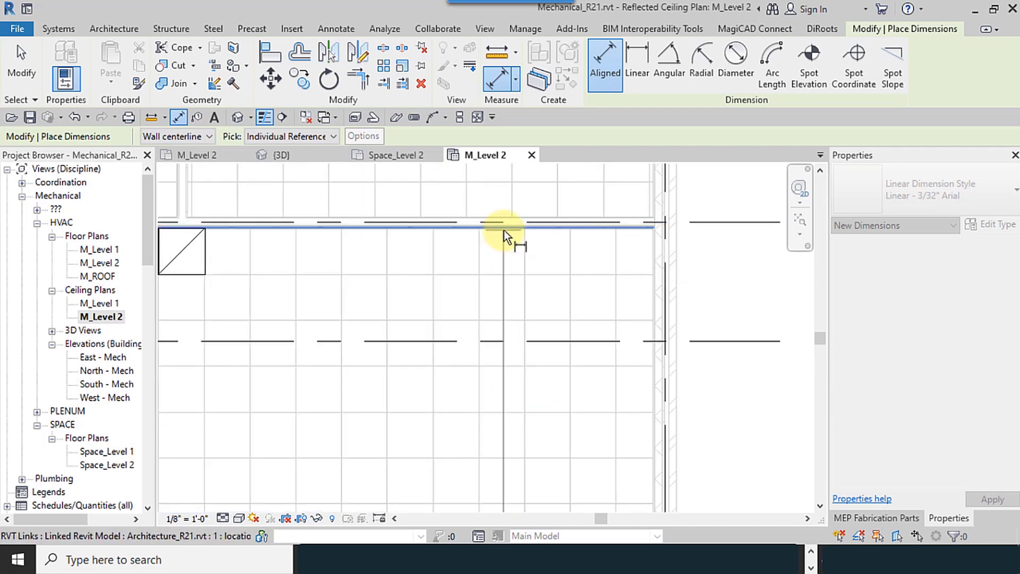
click(503, 231)
scroll(470, 322, down, 2)
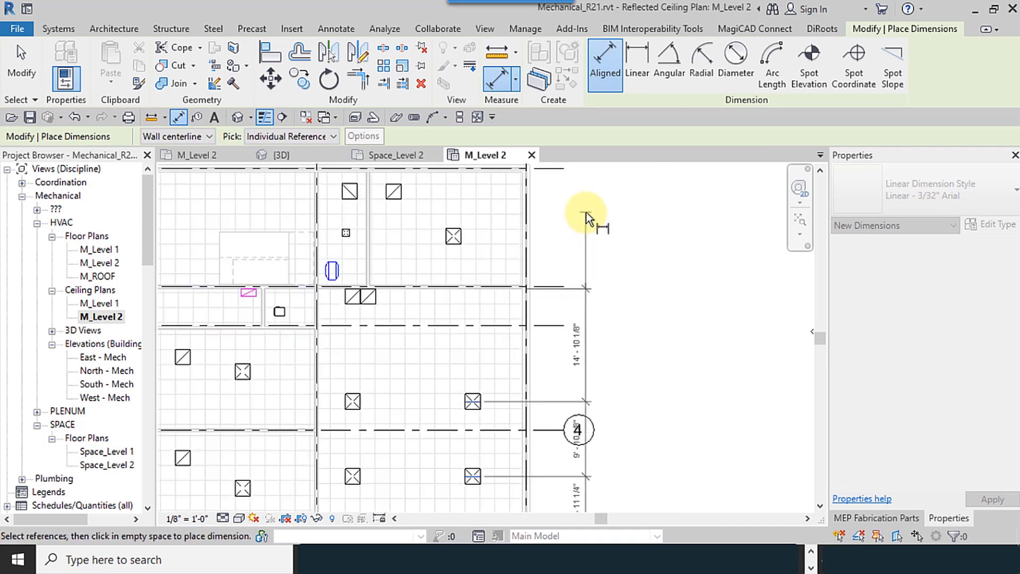
click(586, 212)
- Make the dimension string's segments equal to space the two east diffusers evenly between the walls
click(615, 408)
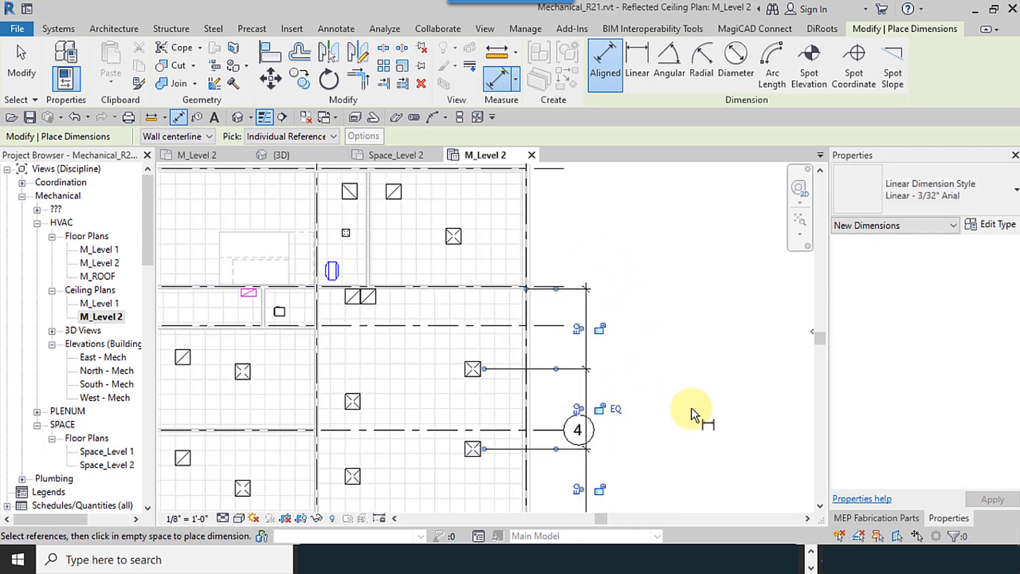
middle_drag(481, 364, 486, 295)
scroll(487, 294, down, 1)
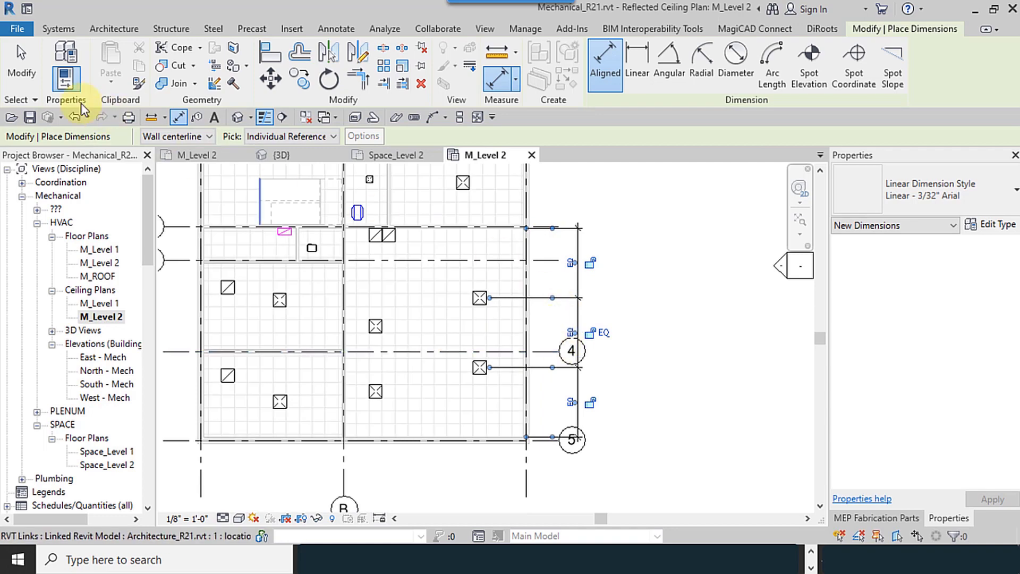
key(Escape)
- Turn off the equality constraint on the diffuser dimension string and delete the string
click(576, 337)
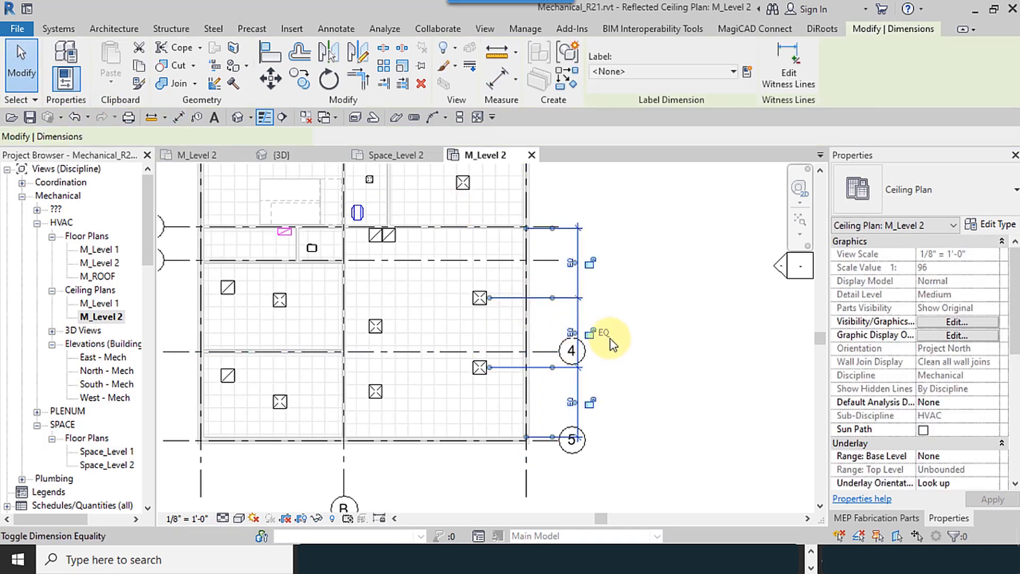
click(609, 339)
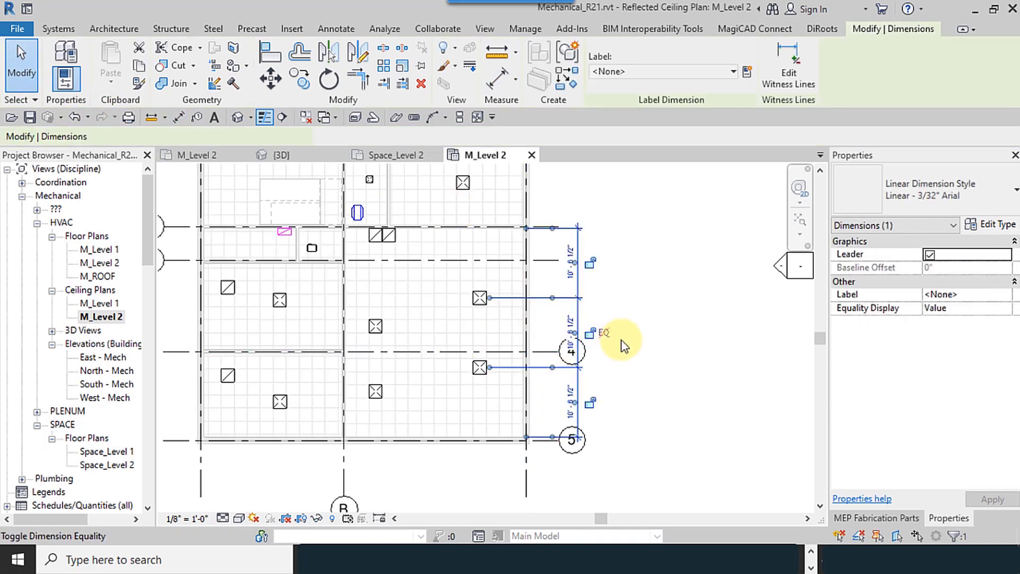
click(421, 85)
- Align the edges of Hall 2's two east supply diffusers with the nearest ceiling grid lines
scroll(497, 357, up, 2)
scroll(566, 315, up, 2)
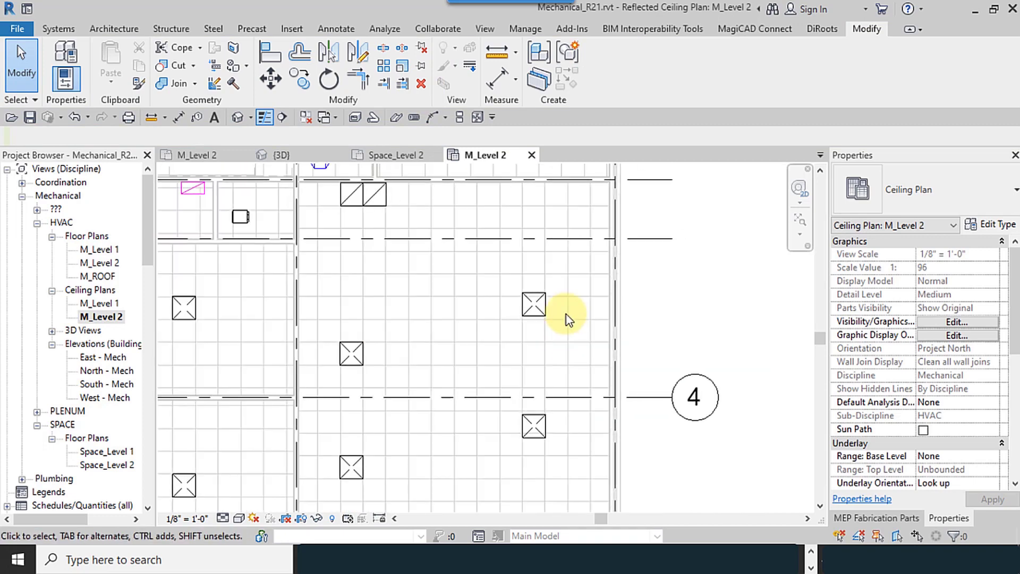
scroll(566, 314, up, 2)
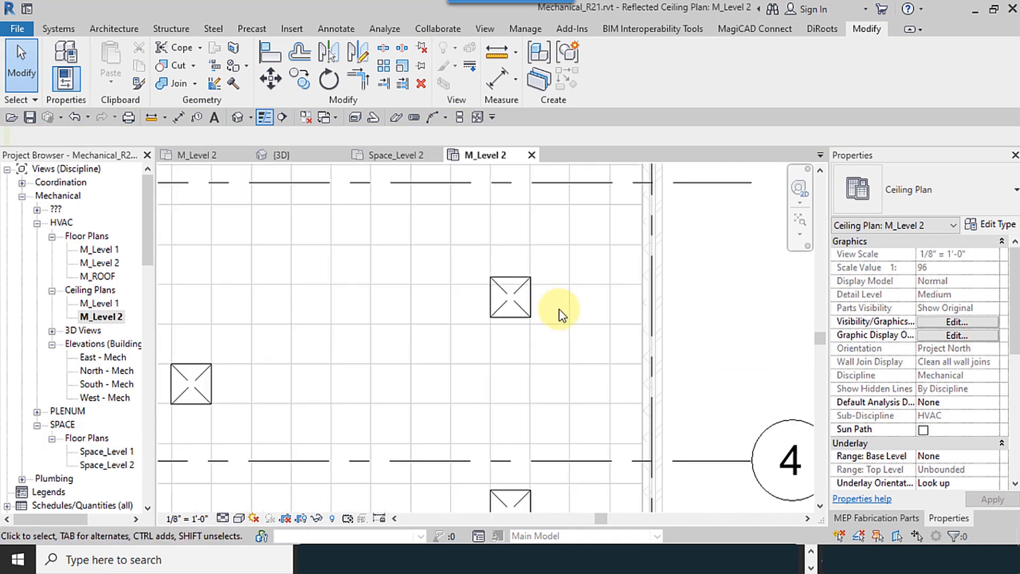
click(273, 55)
click(499, 279)
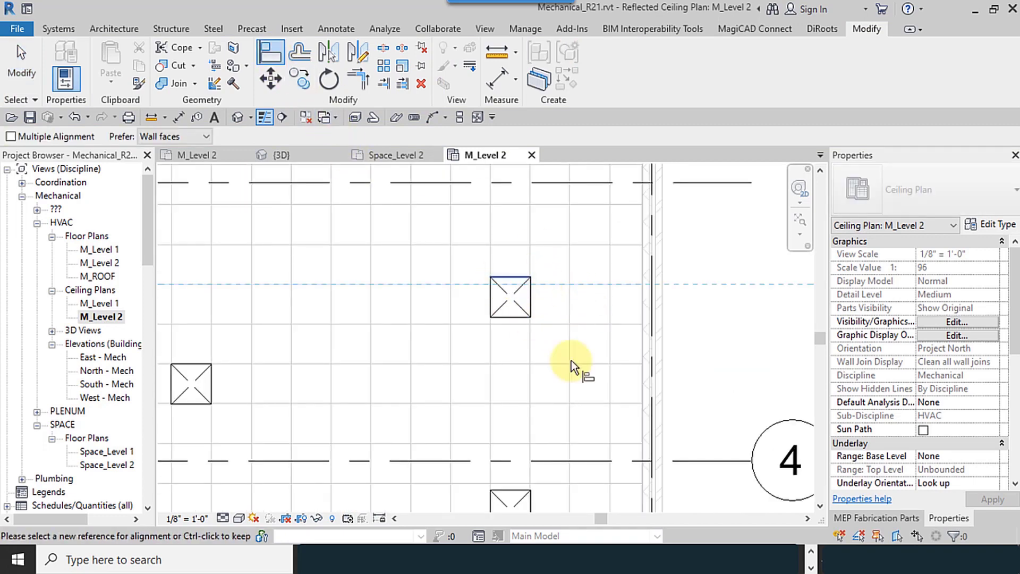
middle_drag(534, 420, 536, 295)
click(540, 360)
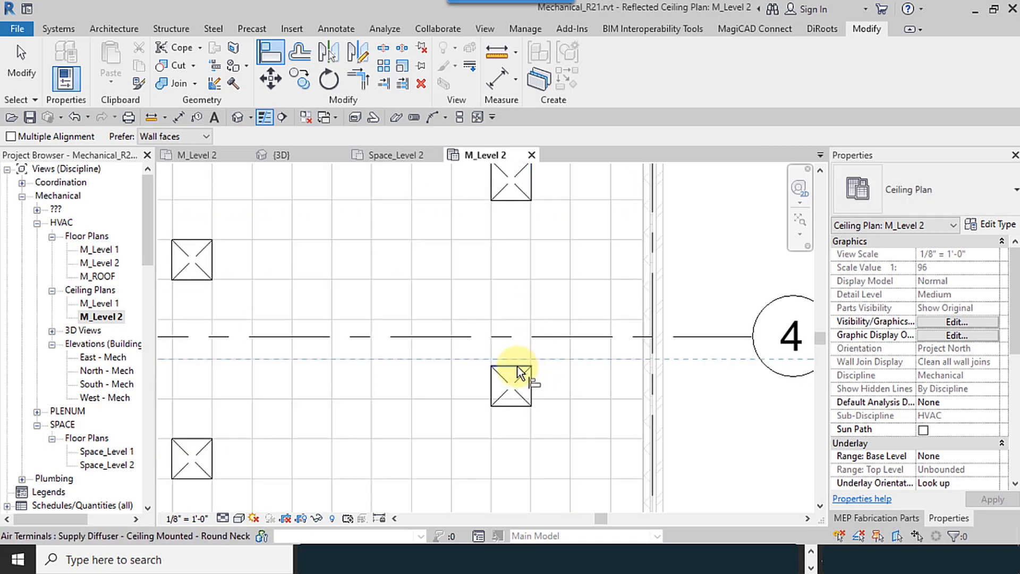
click(517, 366)
- Align the two west supply diffusers in Hall 2 with the centrelines of their east counterparts
click(511, 379)
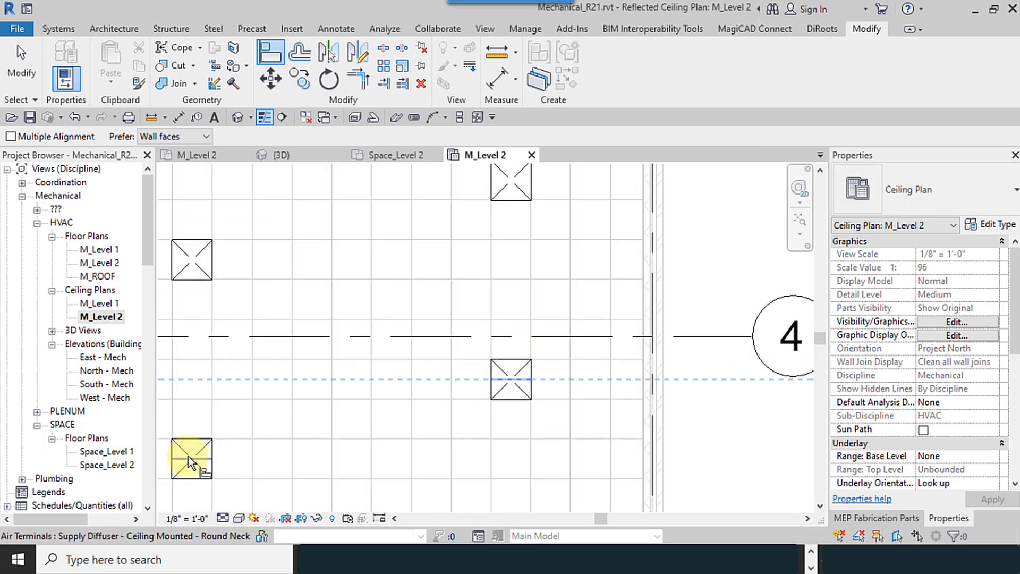
click(189, 457)
click(497, 180)
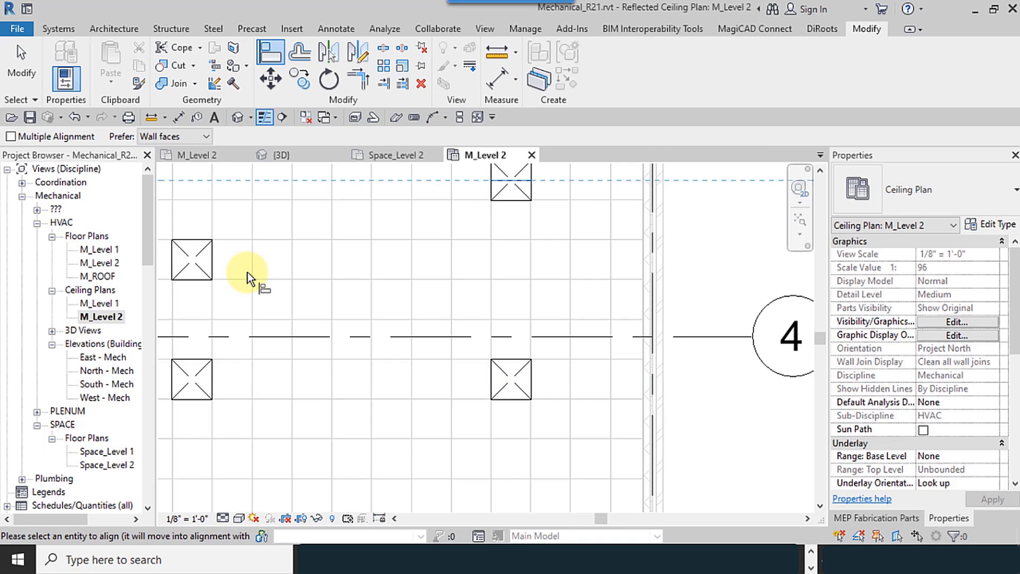
click(216, 267)
scroll(388, 349, down, 3)
click(18, 59)
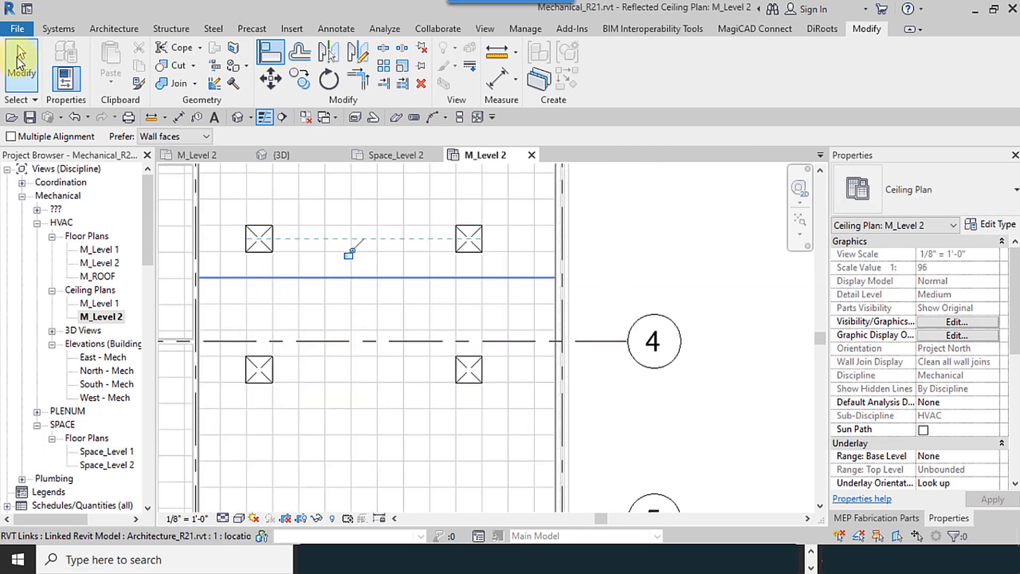
- Return to the M_Level 2 floor plan and align the northernmost west duct shoe with the centreline of the upper west diffuser
click(380, 156)
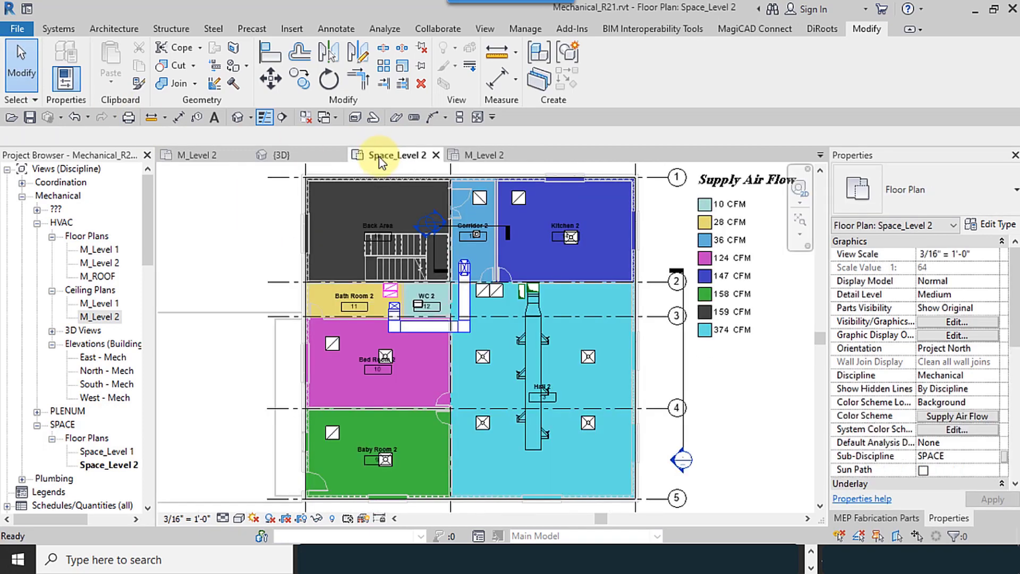
click(196, 154)
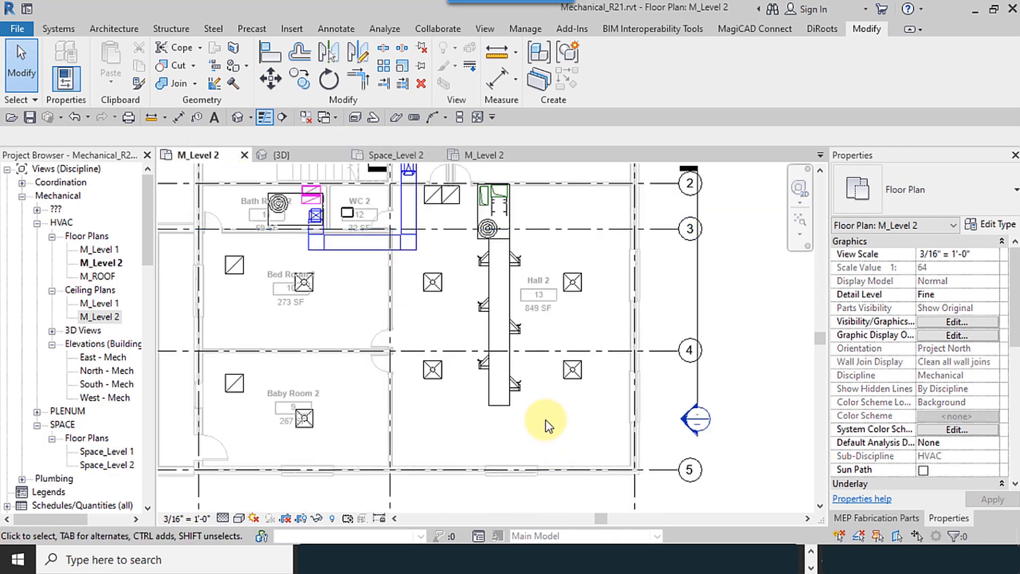
middle_drag(545, 419, 526, 444)
scroll(519, 426, up, 3)
middle_drag(543, 367, 545, 405)
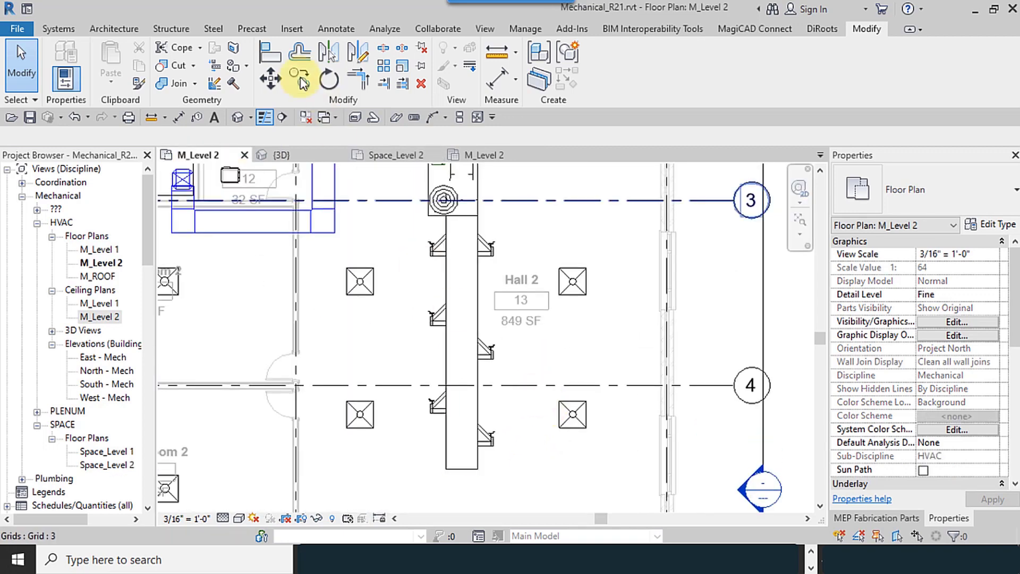
click(270, 53)
click(371, 281)
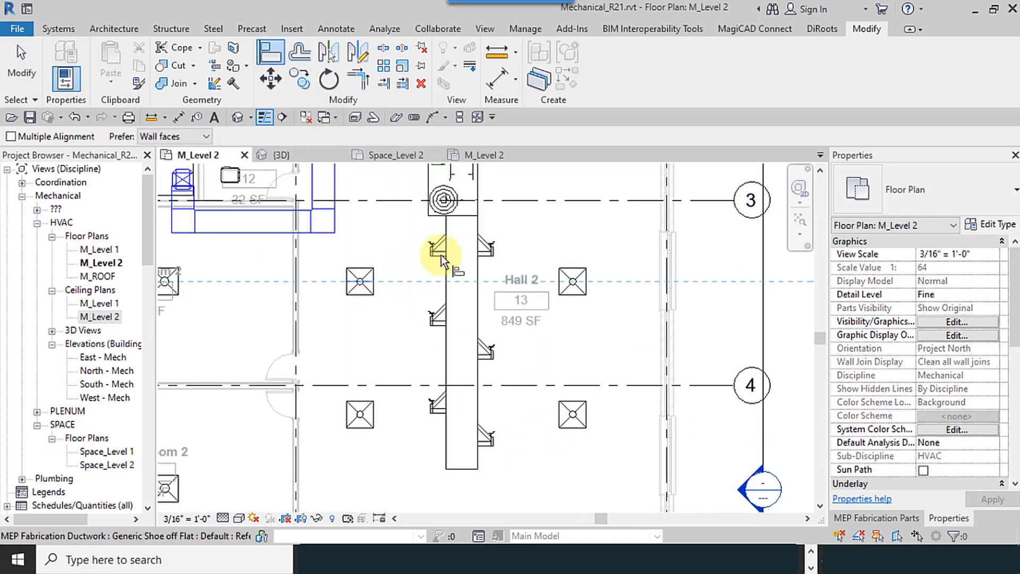
scroll(439, 253, up, 5)
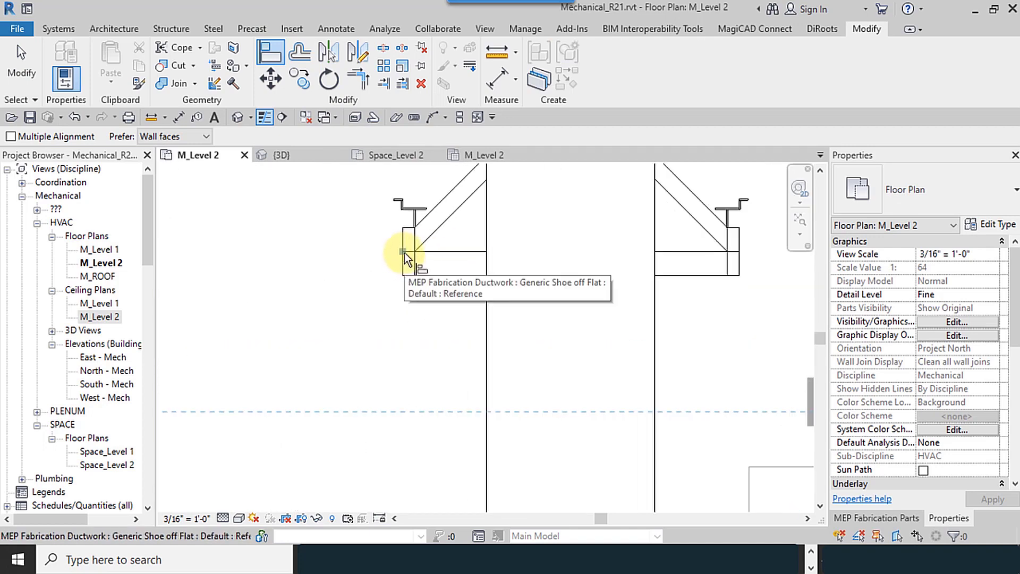
click(403, 253)
scroll(403, 295, down, 4)
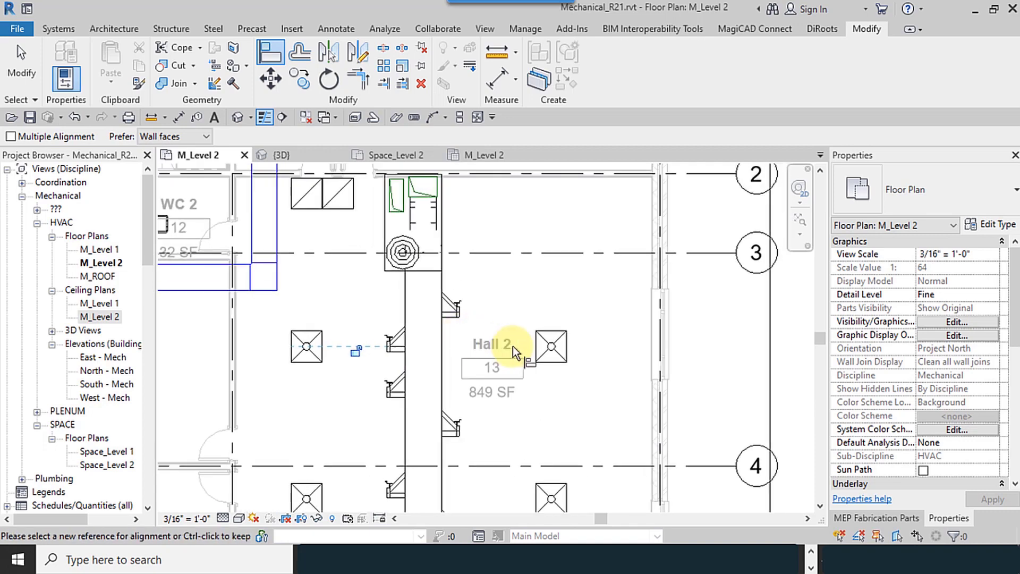
- Align the northernmost east duct shoe with the centreline of the upper east diffuser
scroll(512, 346, up, 2)
click(556, 349)
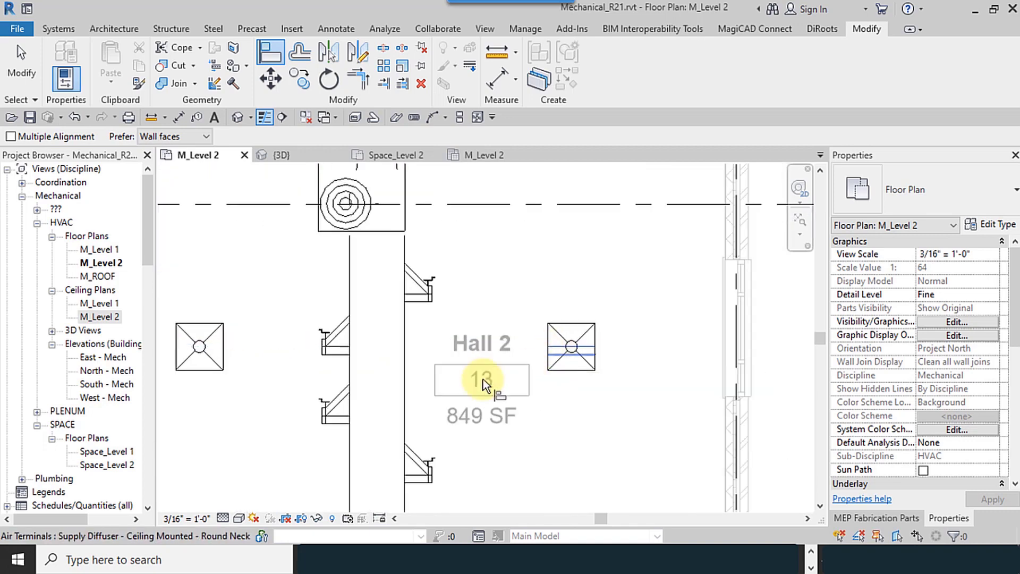
click(431, 295)
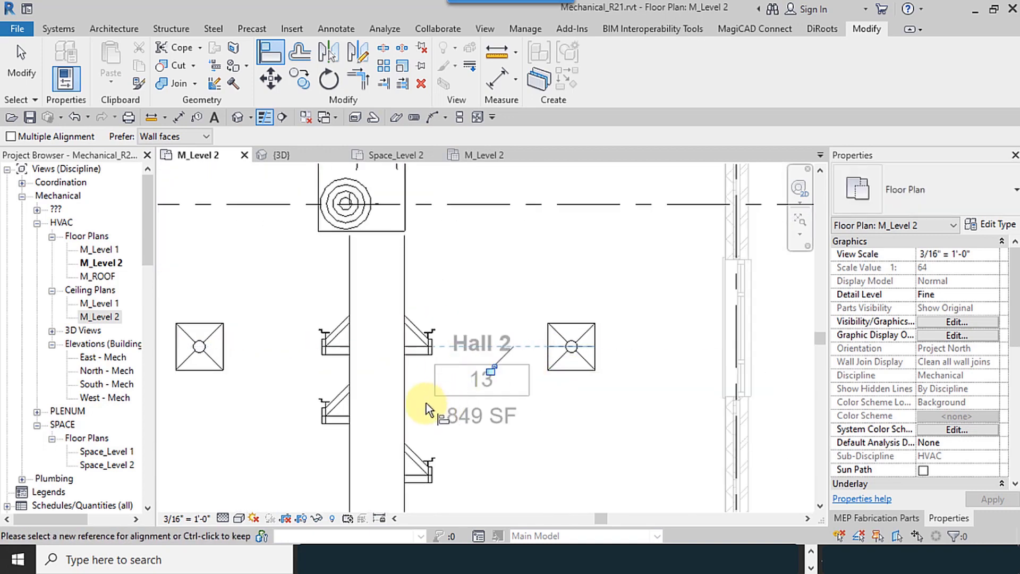
middle_drag(426, 403, 454, 336)
scroll(455, 340, down, 2)
middle_drag(467, 412, 491, 314)
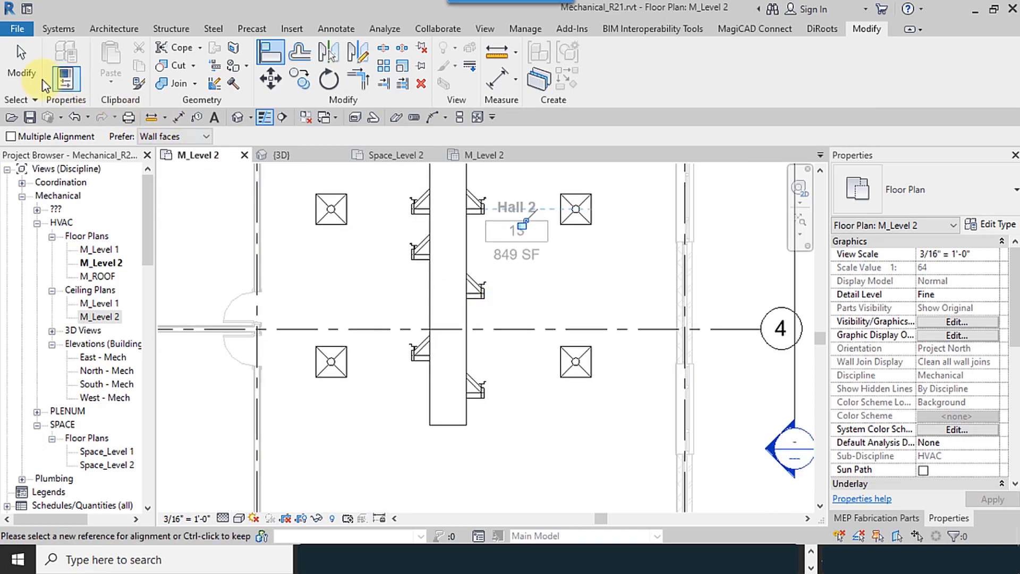
click(21, 59)
- Delete the middle shoe fitting on each side of Hall 2's main duct
click(468, 291)
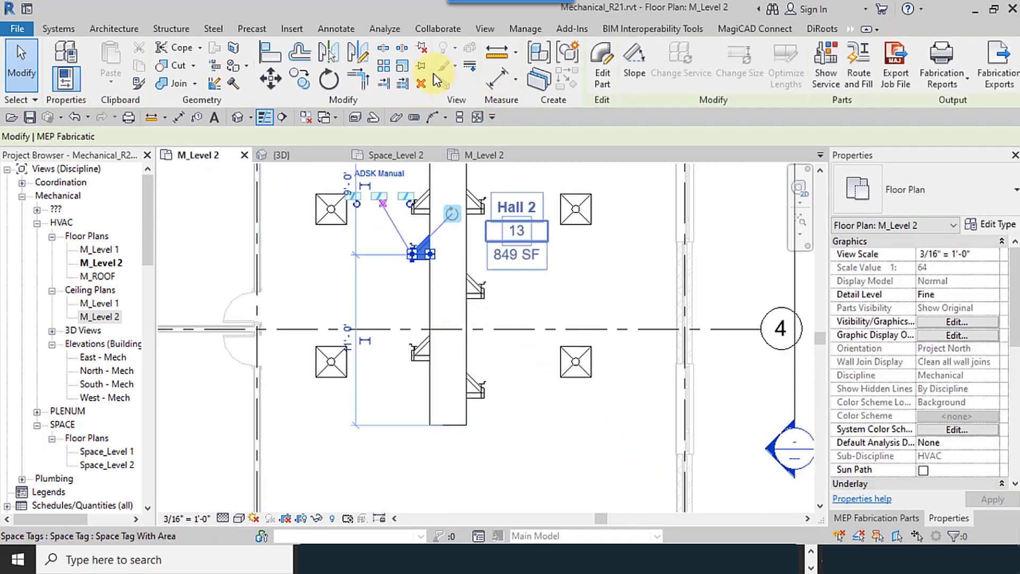
key(Delete)
click(484, 297)
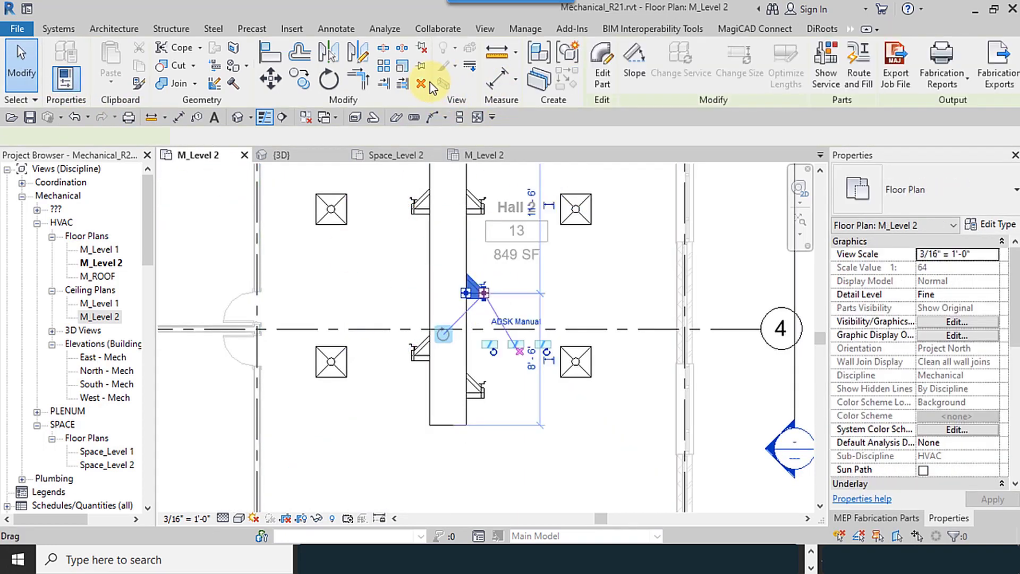
click(421, 83)
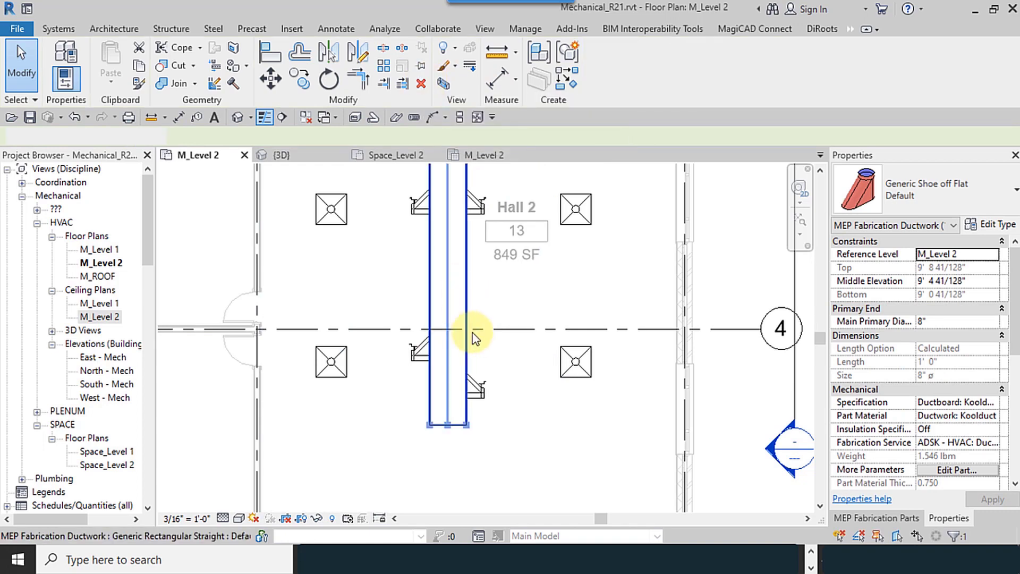
- Align the southern west and east duct shoes in Hall 2 with the centrelines of the lower supply diffusers
click(270, 53)
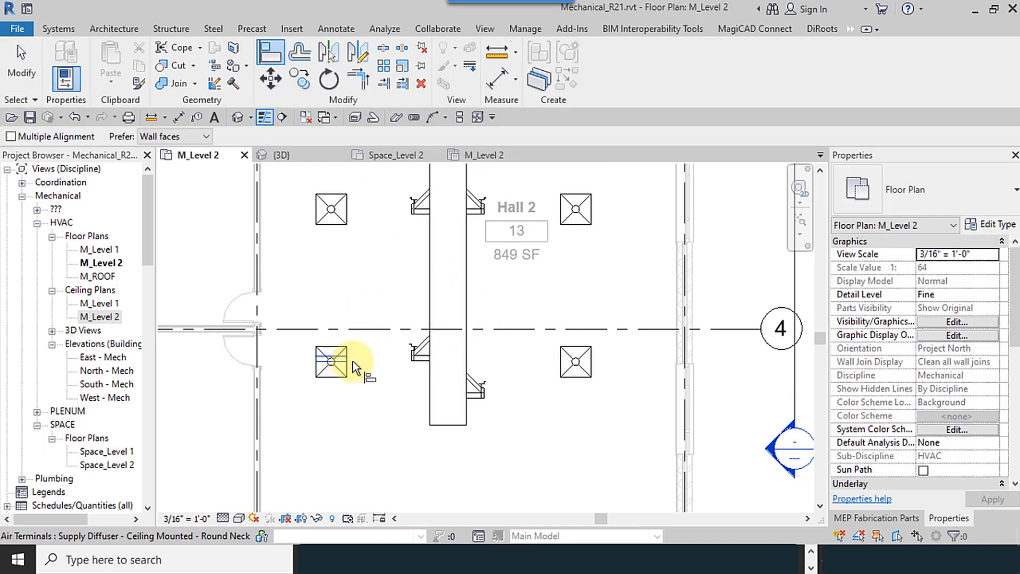
click(353, 361)
click(410, 356)
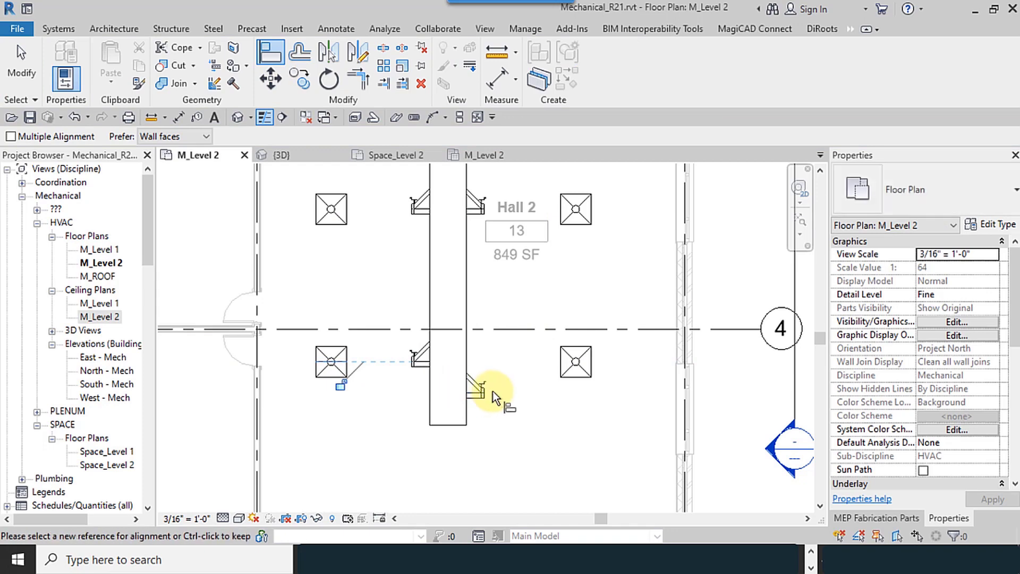
click(566, 368)
click(484, 394)
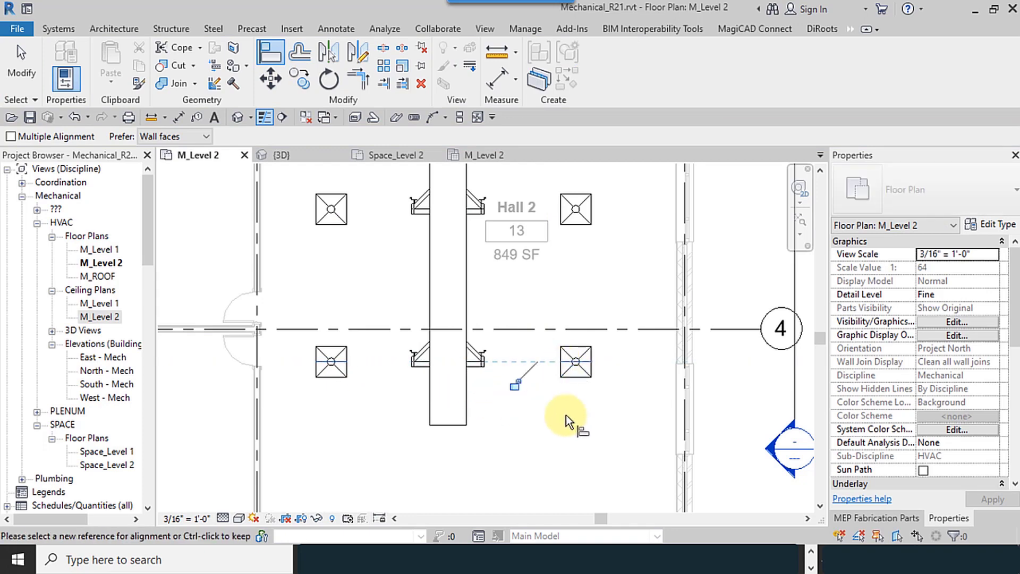
scroll(566, 416, down, 3)
middle_drag(512, 408, 555, 412)
scroll(528, 396, up, 2)
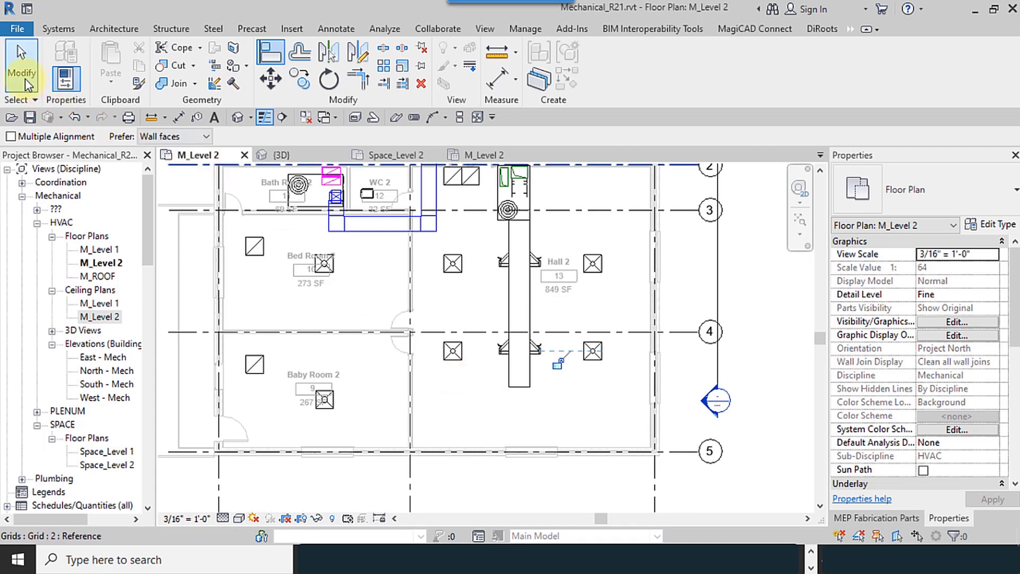
click(21, 61)
- Shorten Hall 2's main duct at its south end to about 17' 1", ending just past the southern shoes
middle_drag(471, 387, 499, 410)
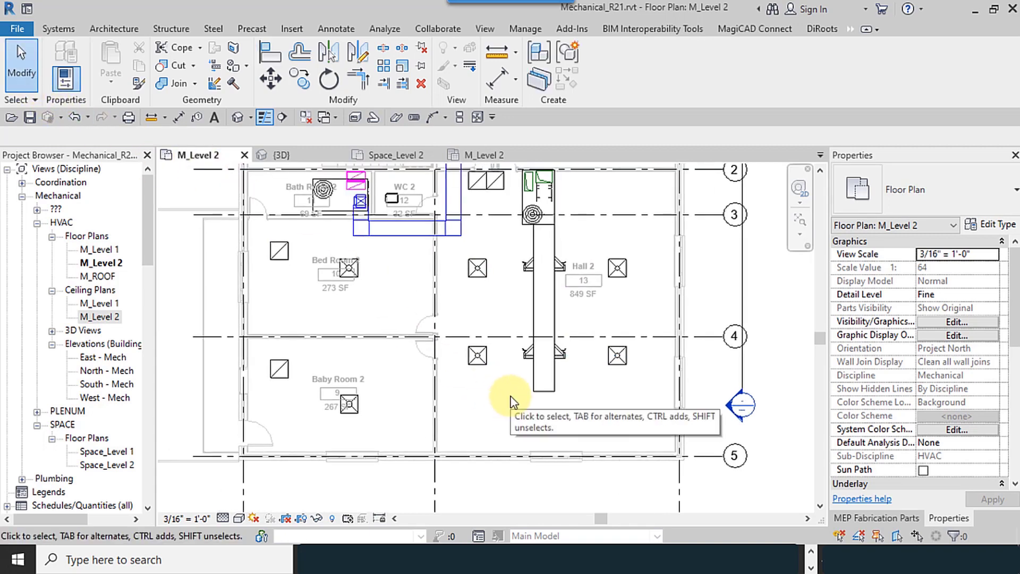
scroll(519, 412, up, 2)
middle_drag(514, 416, 533, 417)
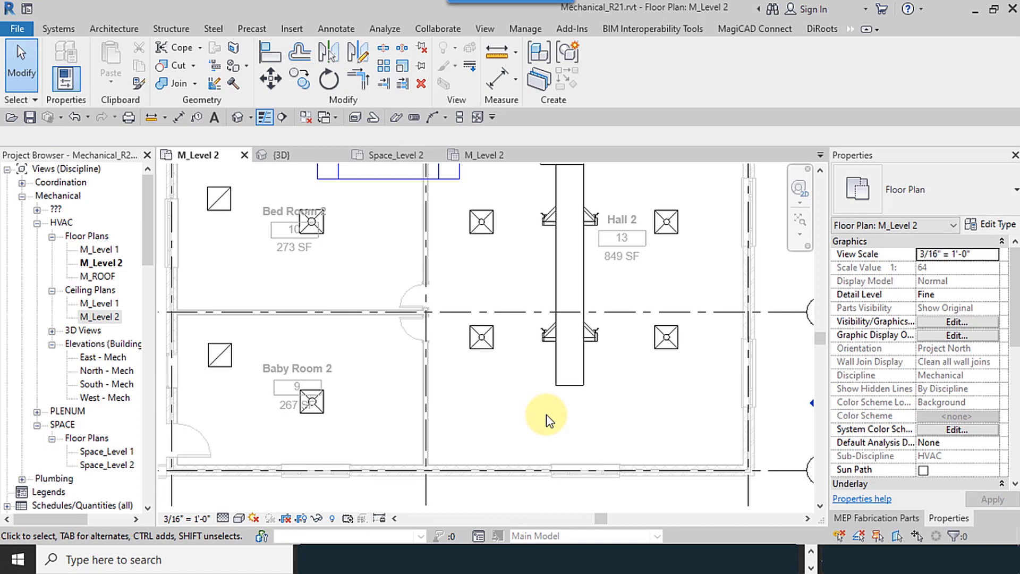
click(568, 375)
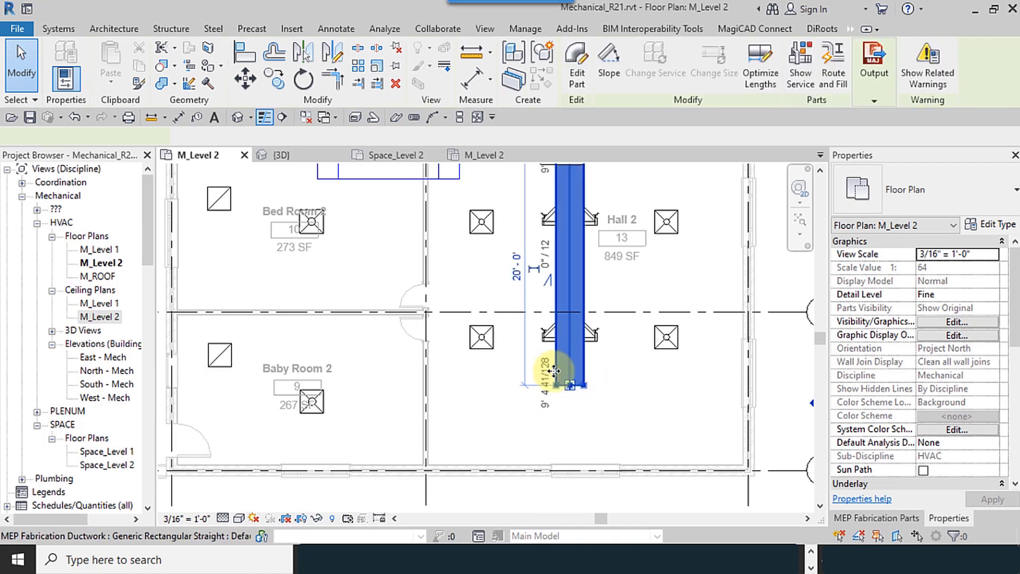
scroll(557, 425, up, 2)
drag(549, 436, 548, 398)
click(603, 439)
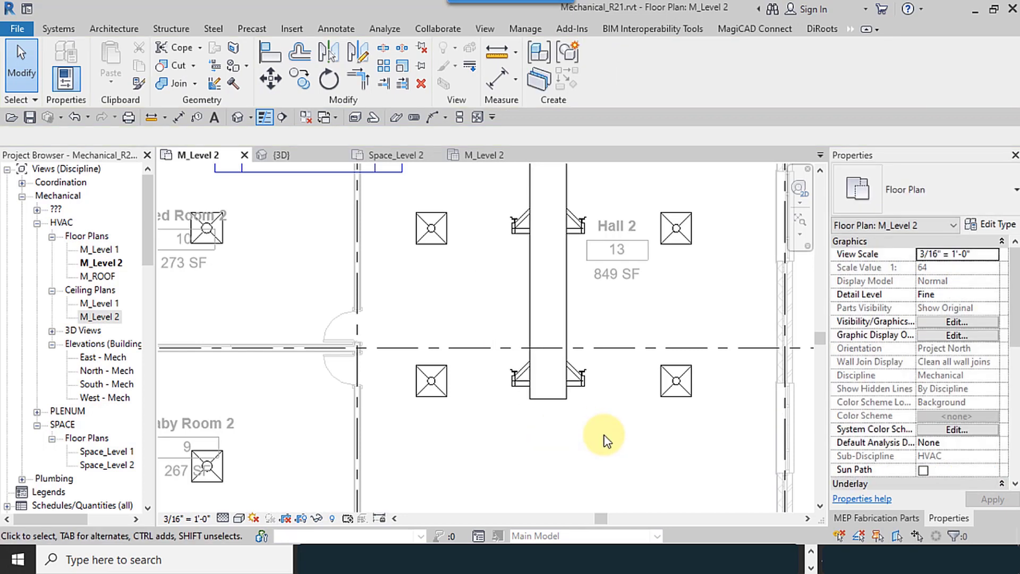
scroll(555, 439, down, 3)
click(582, 348)
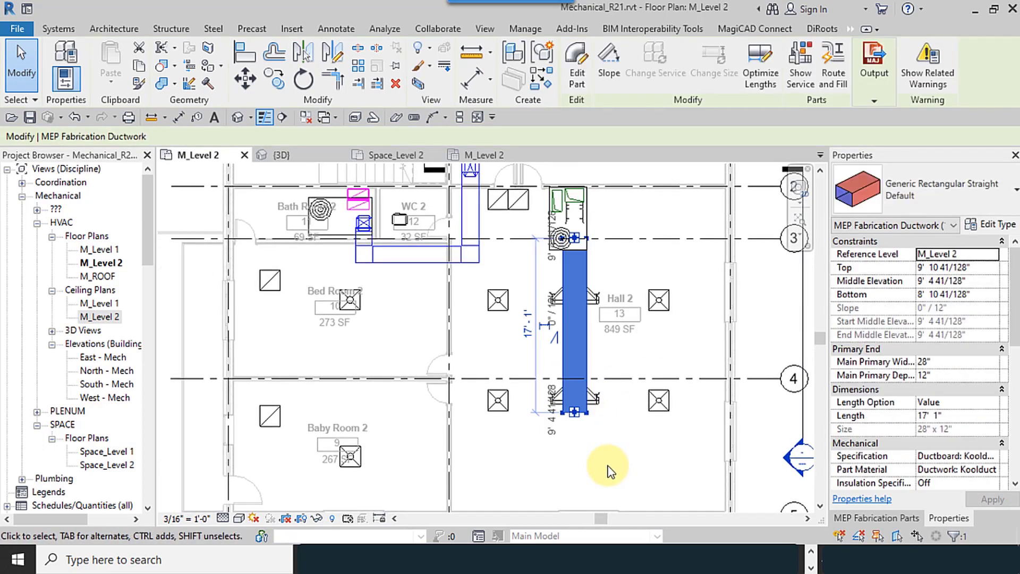
- Show the fabrication parts of the ADSK - HVAC: Ductboard service and switch the part group to Rectangular
click(860, 518)
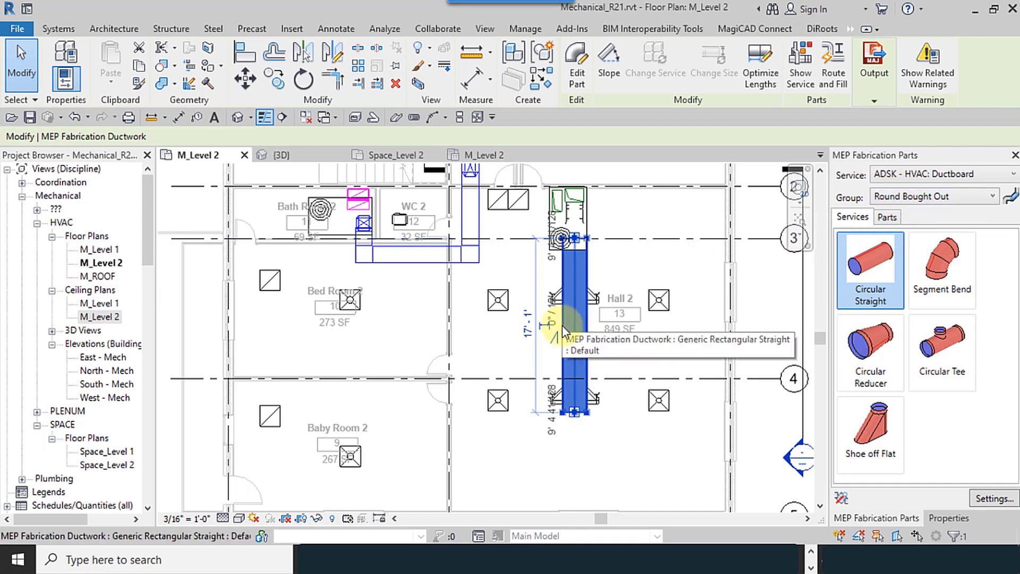
click(906, 196)
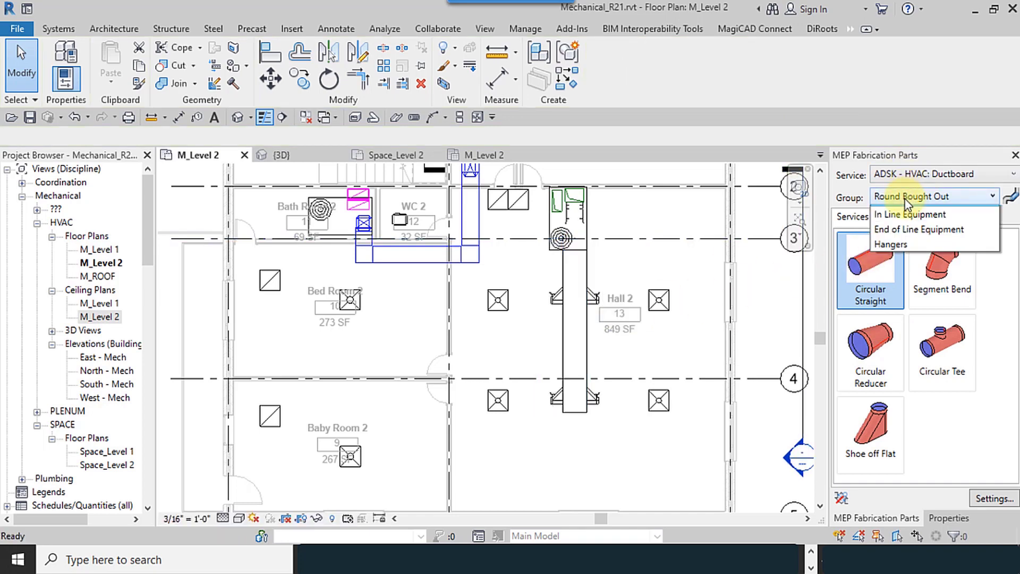
click(909, 216)
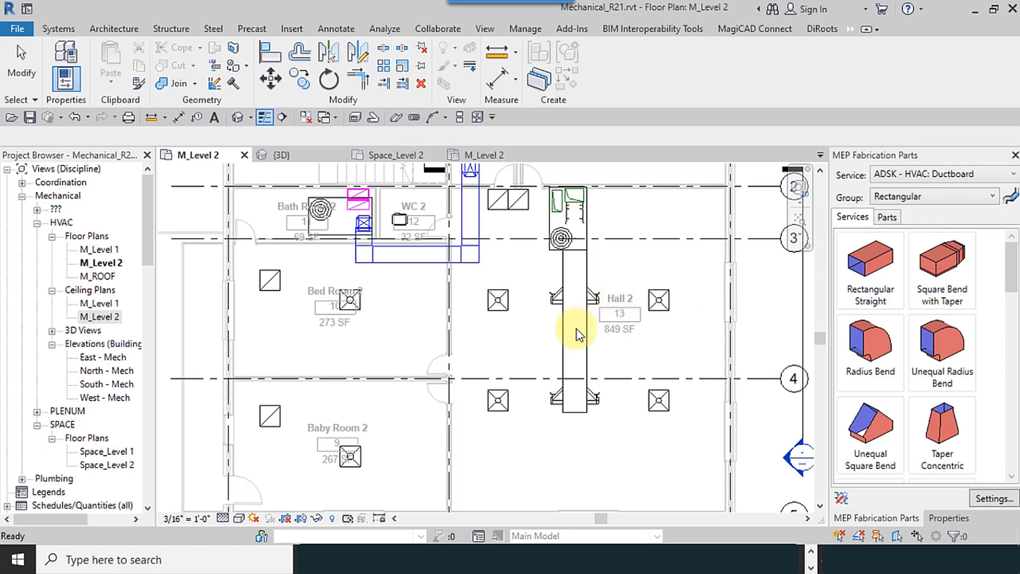
click(866, 271)
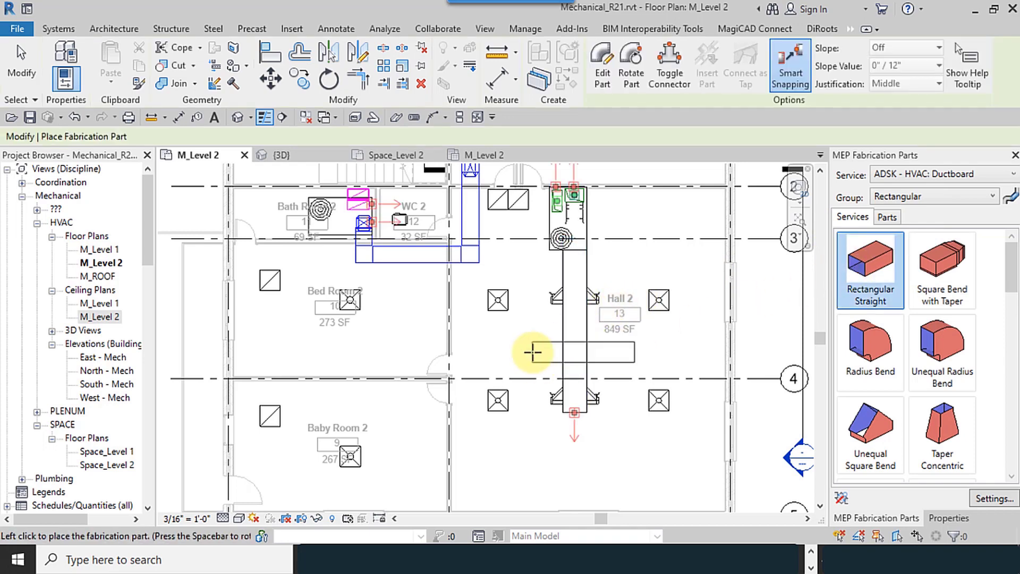
key(Escape)
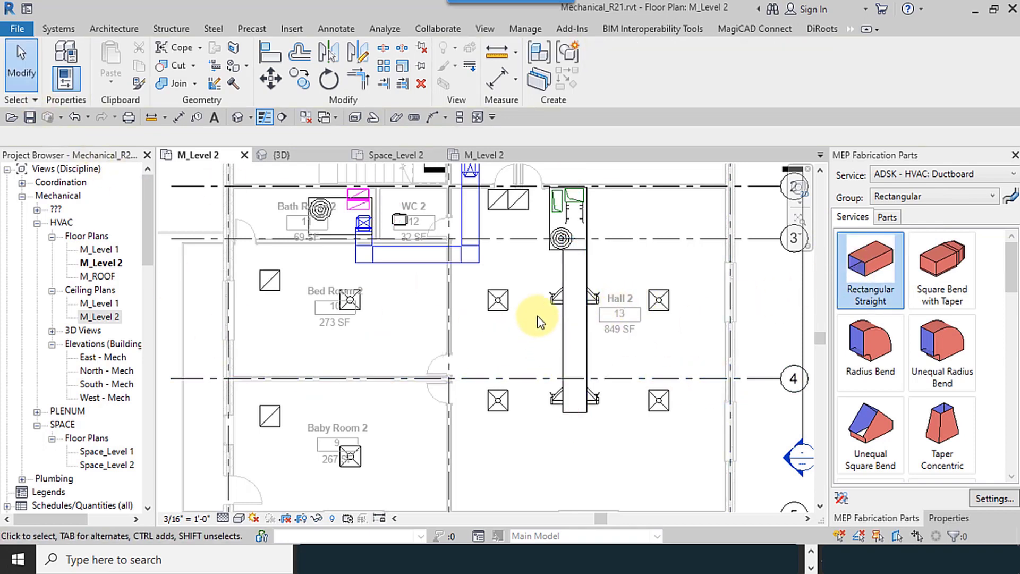
scroll(560, 351, up, 2)
click(948, 518)
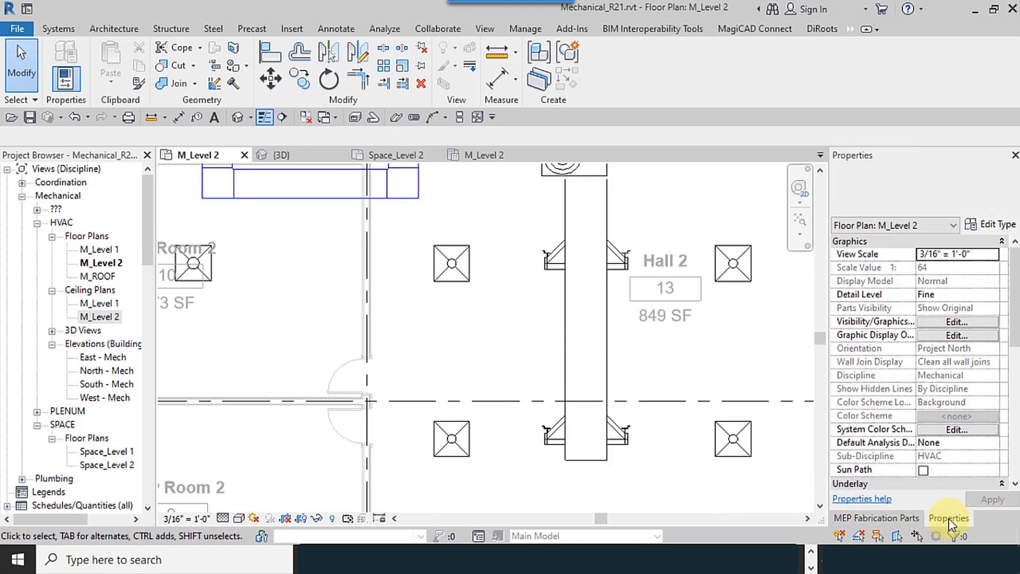
- Place a rectangular Shoe as a tap on the main duct's west side, about 6' 1" from its south end
click(875, 518)
scroll(911, 432, down, 6)
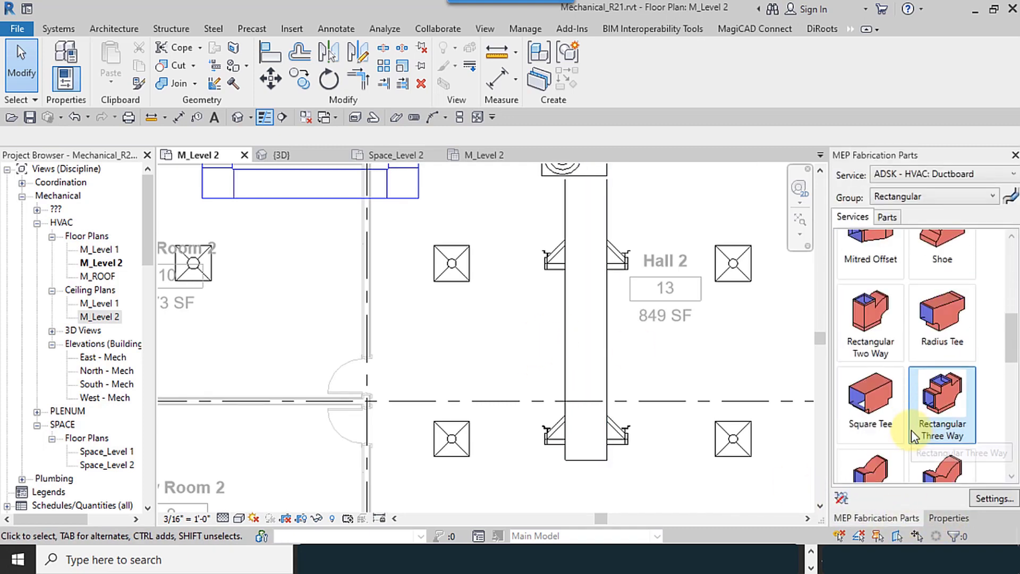
scroll(911, 428, up, 1)
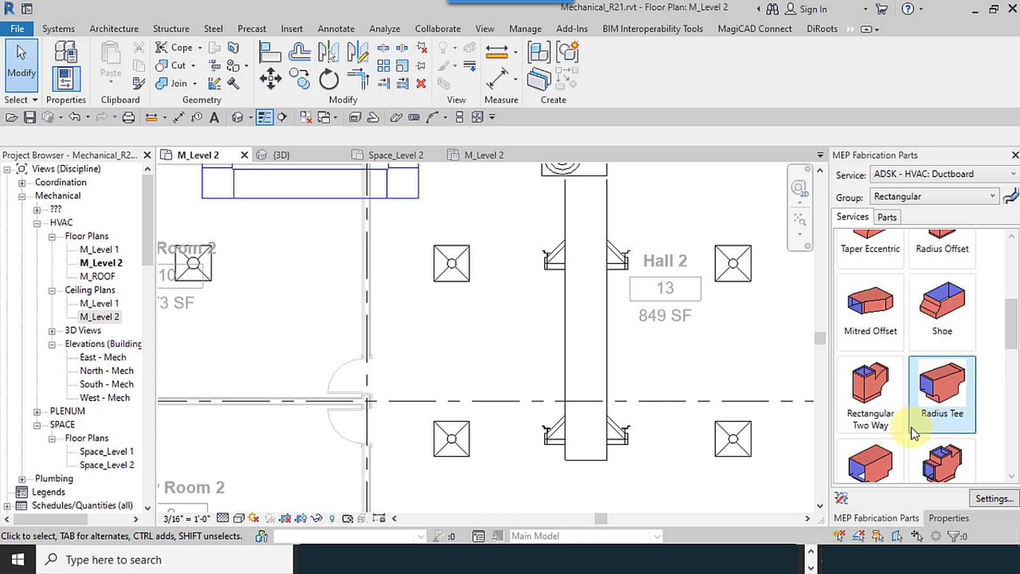
click(935, 330)
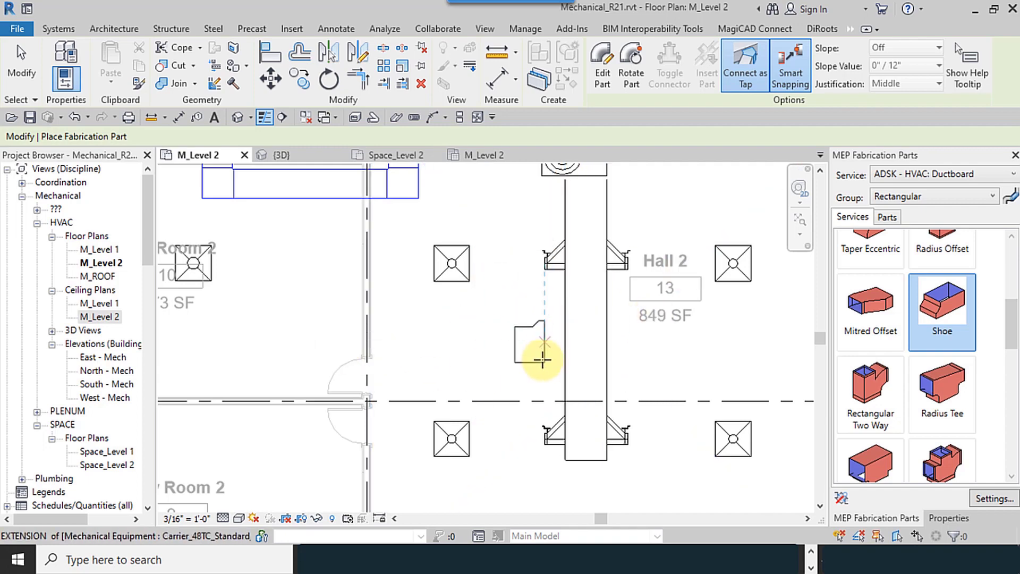
click(744, 79)
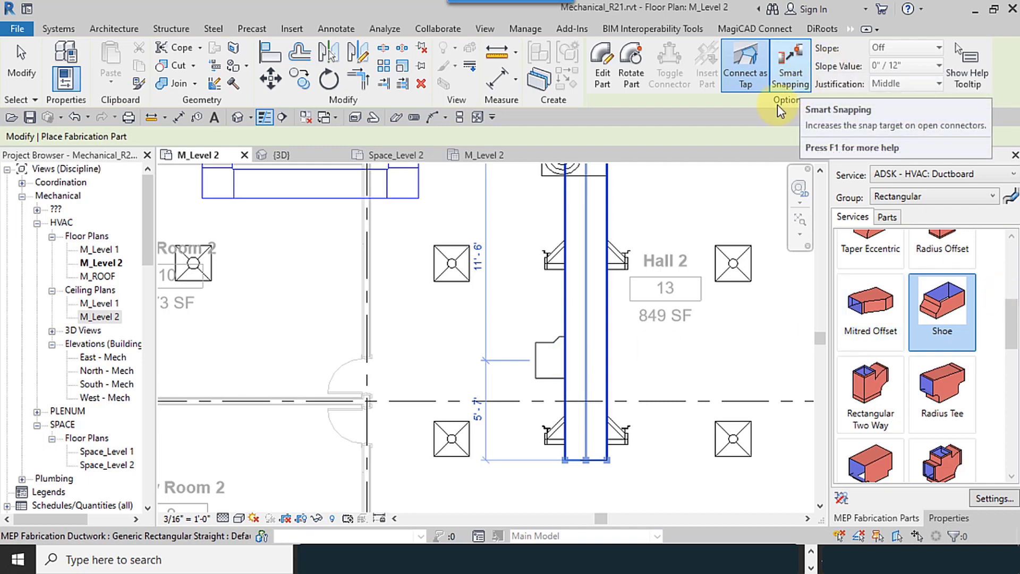
click(786, 66)
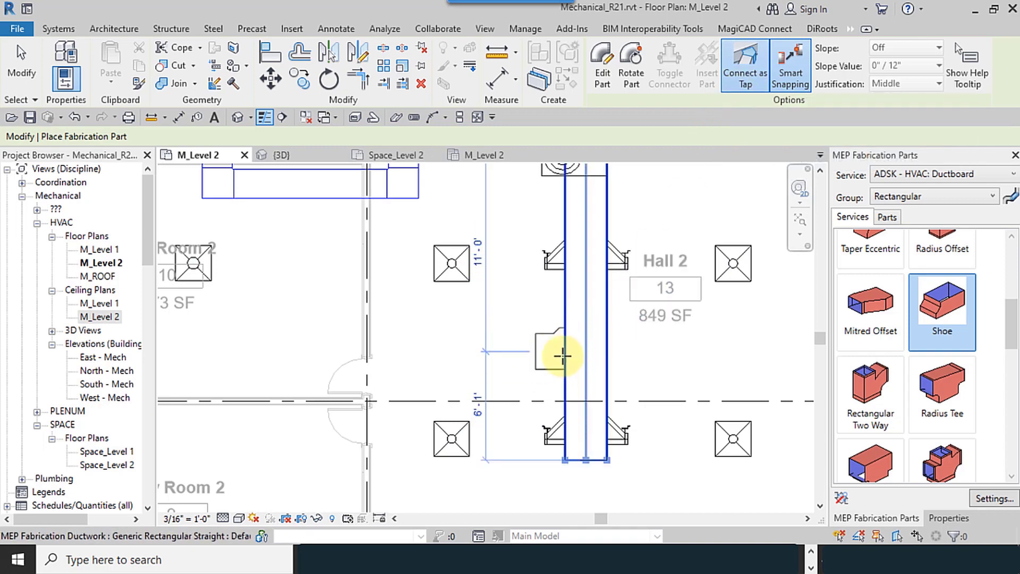
click(562, 356)
key(Escape)
key(Escape)
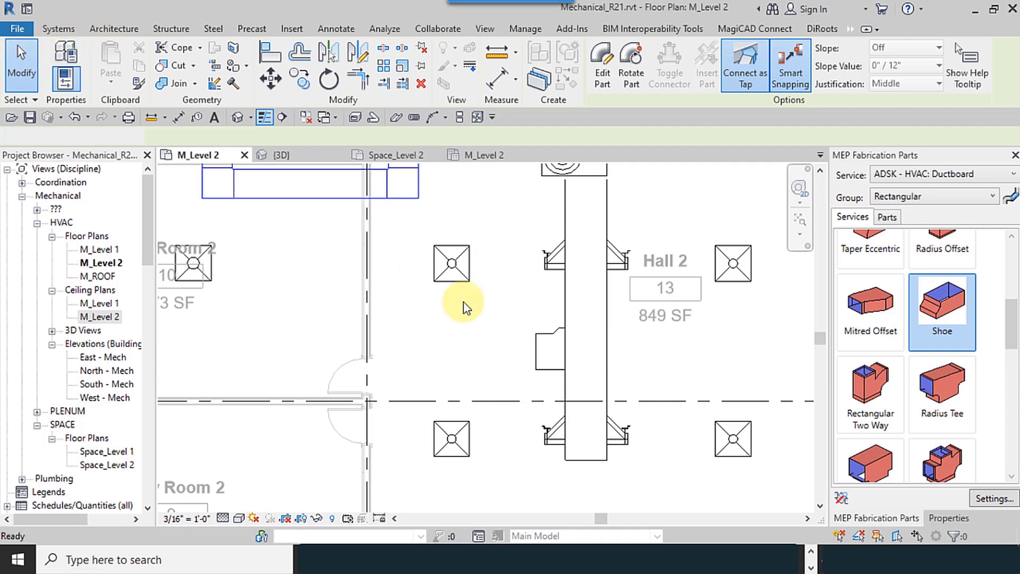
middle_drag(518, 304, 628, 282)
scroll(585, 310, down, 1)
middle_drag(580, 325, 601, 364)
scroll(587, 334, up, 3)
scroll(580, 343, down, 2)
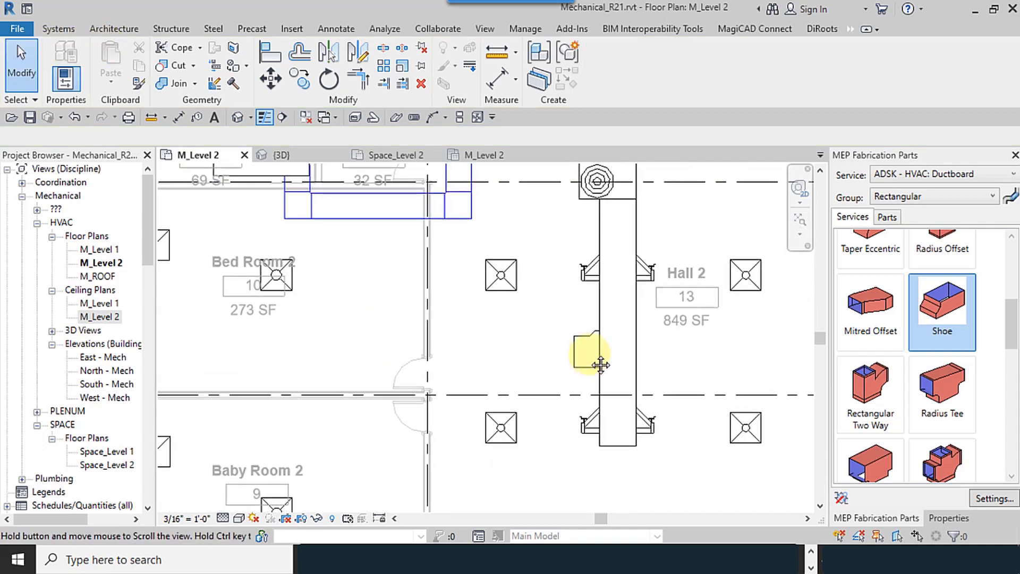
click(585, 351)
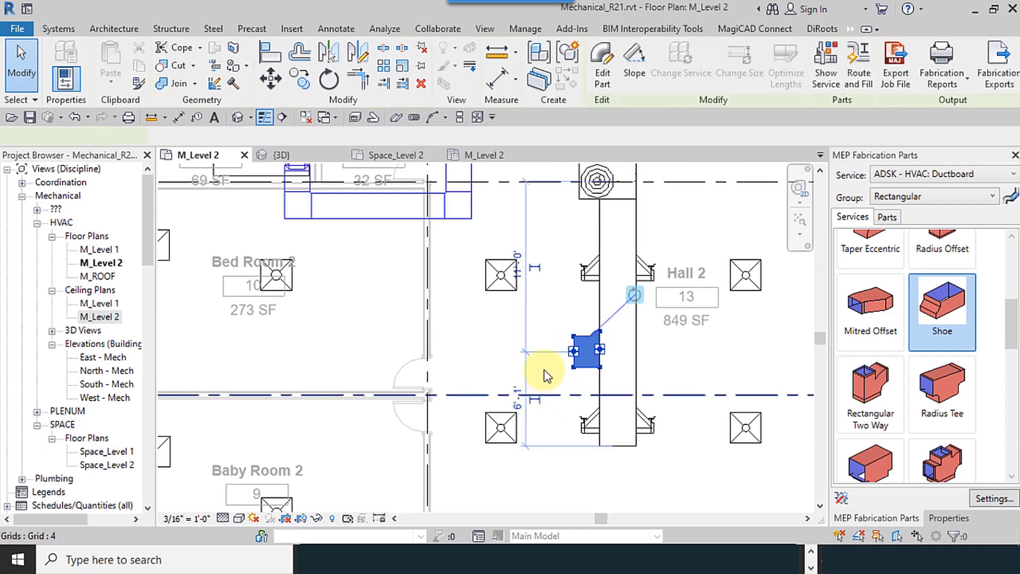
click(498, 362)
click(581, 353)
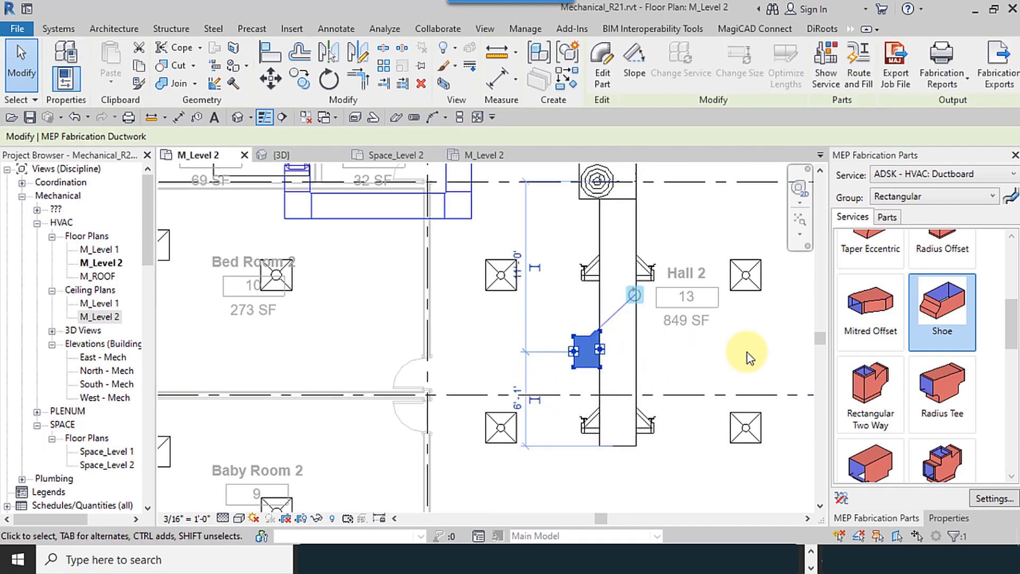
scroll(870, 322, up, 4)
click(871, 271)
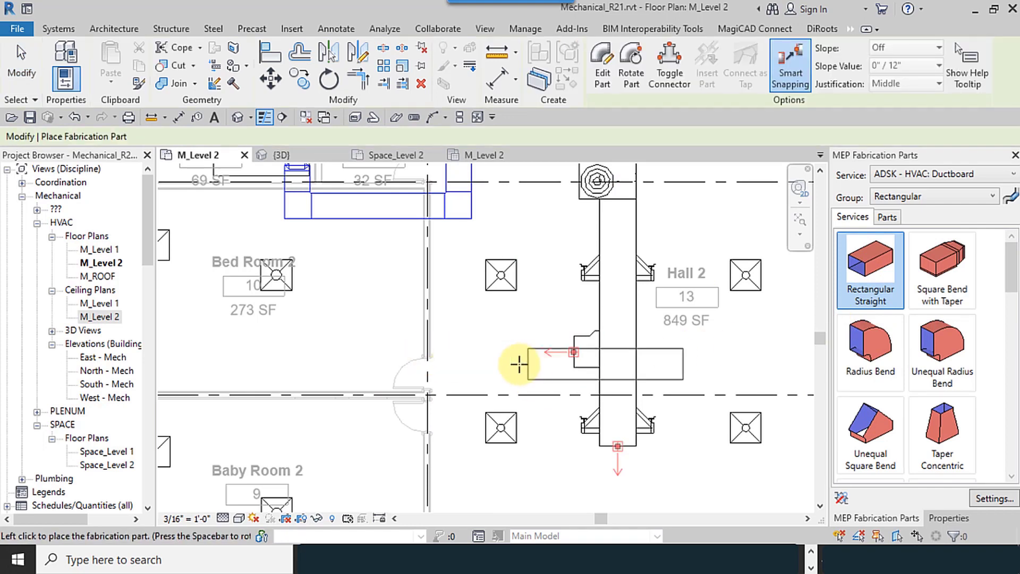
click(18, 63)
- Check the specified and actual supply airflow of the Bed Room 2 and Baby Room 2 spaces
middle_drag(524, 346, 587, 353)
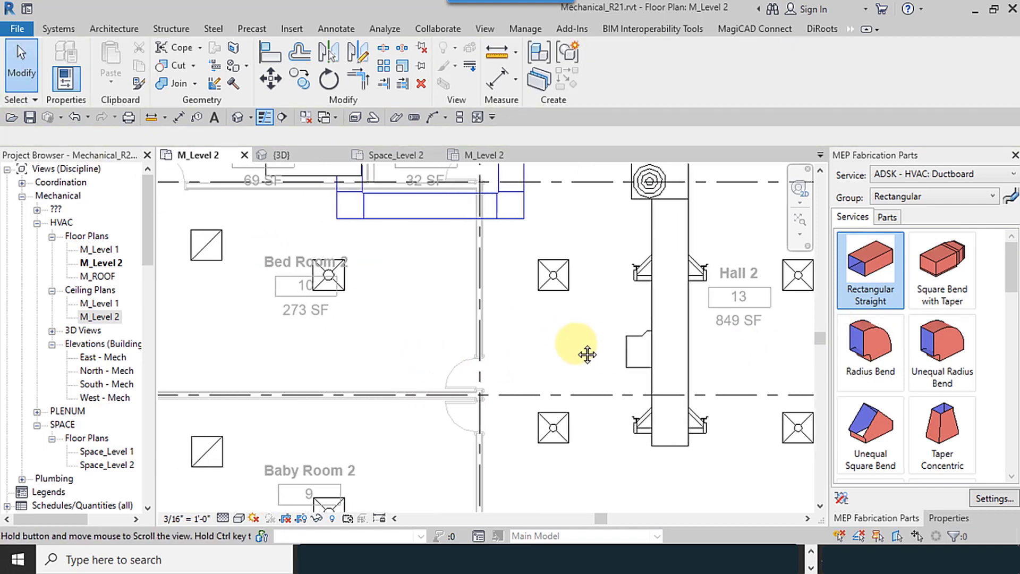
scroll(354, 291, down, 2)
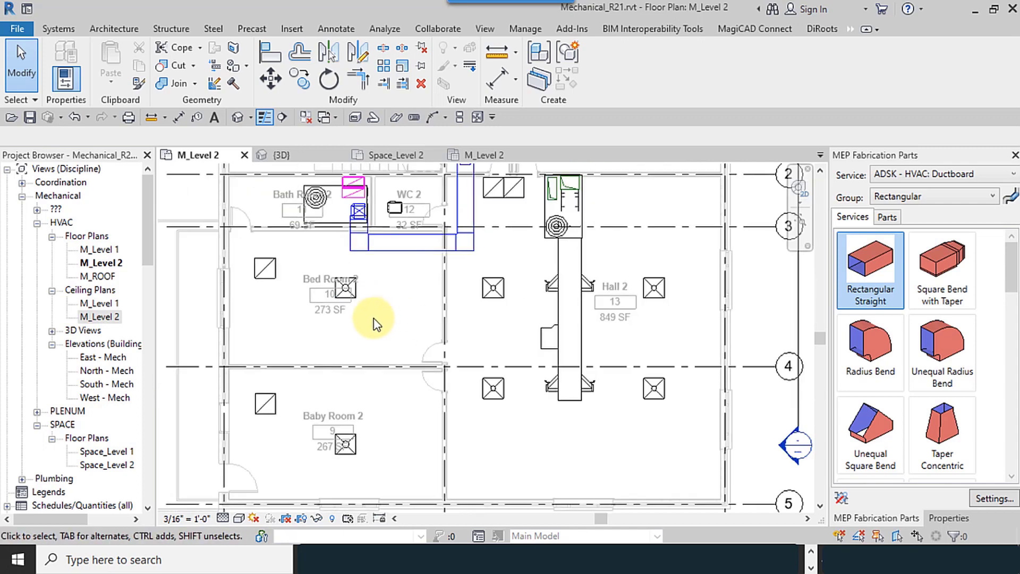
click(366, 329)
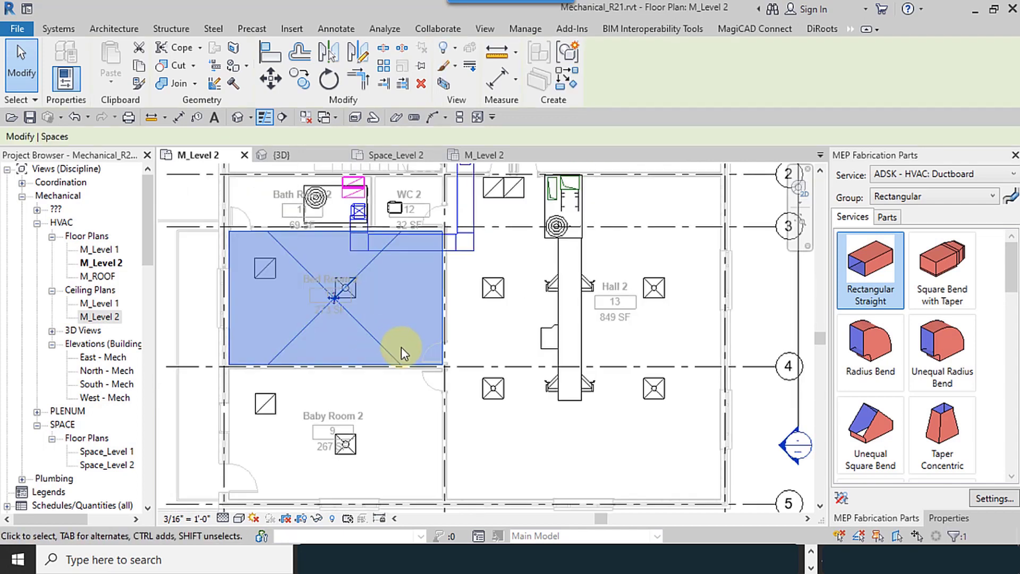
click(948, 518)
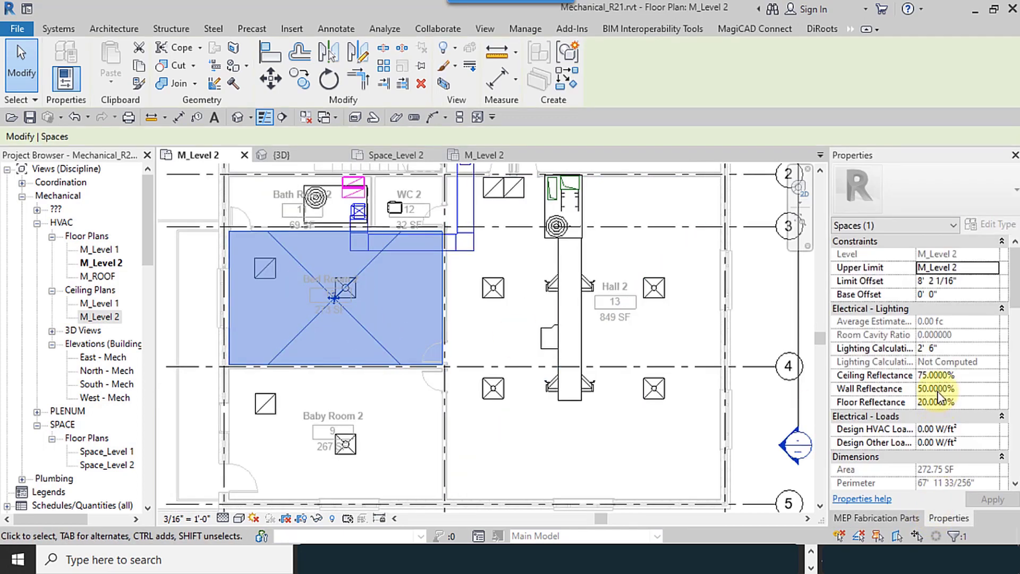
scroll(938, 416, down, 5)
scroll(935, 404, down, 1)
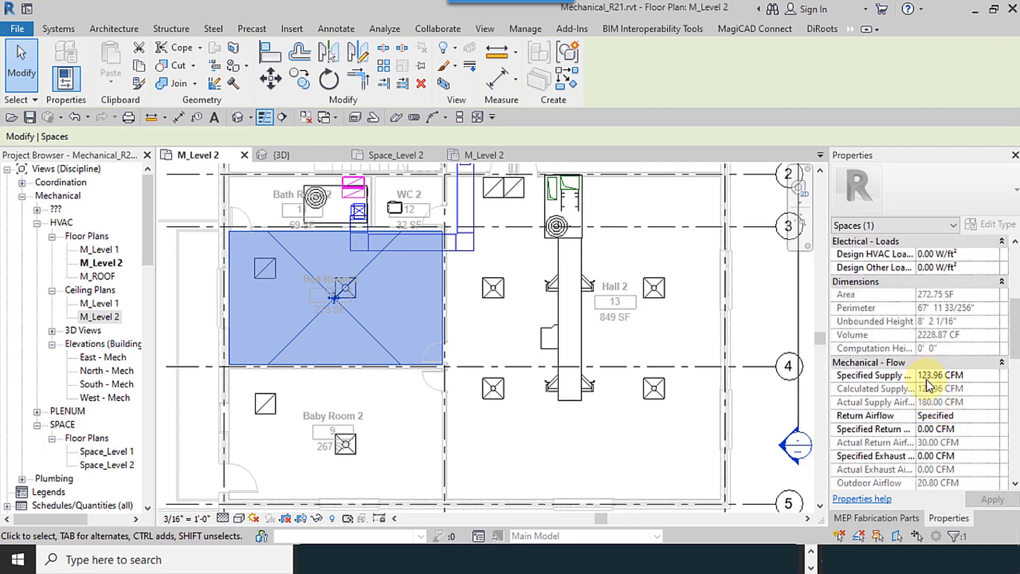
click(375, 402)
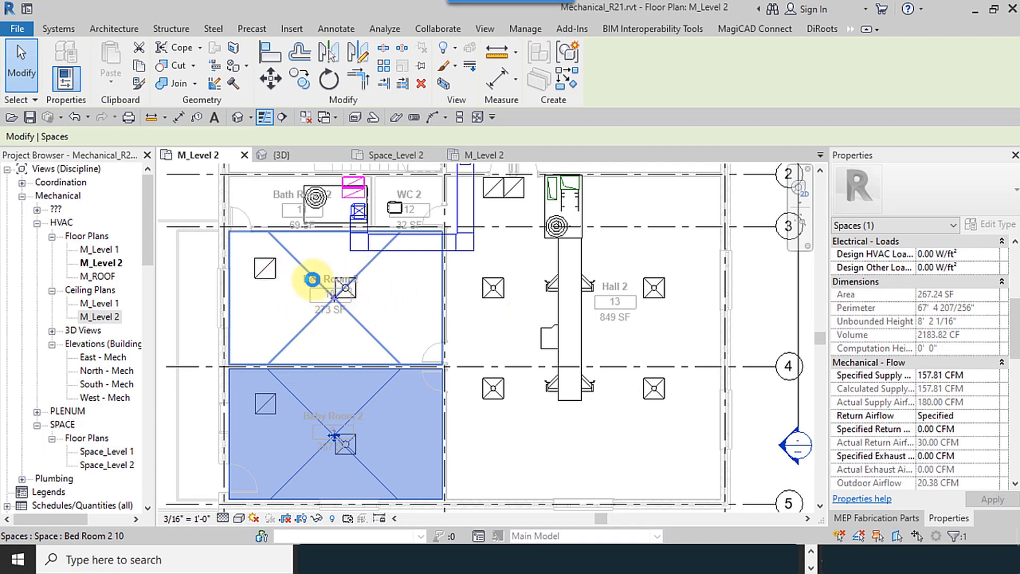
click(312, 279)
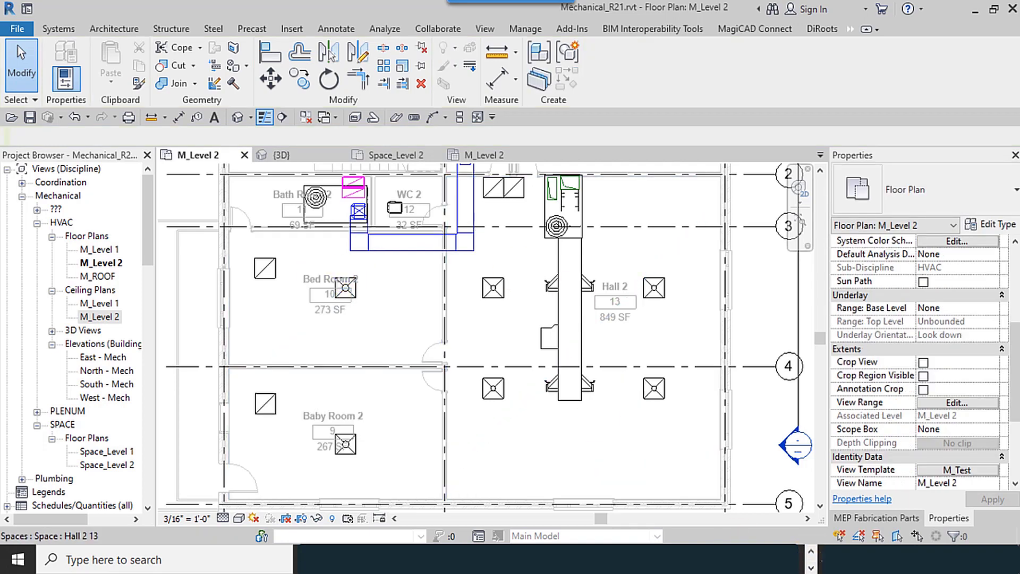
- Switch to DesignTools DuctSizer and calculate the duct for a flow rate of 300 cfm and a head loss of 0.1 in.WC/100 ft
click(428, 558)
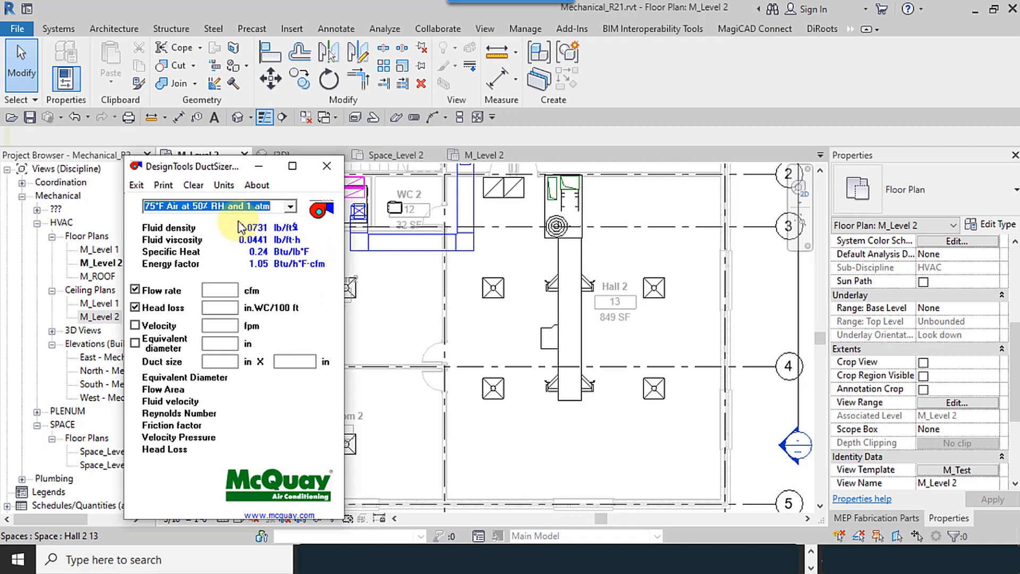
drag(208, 166, 613, 109)
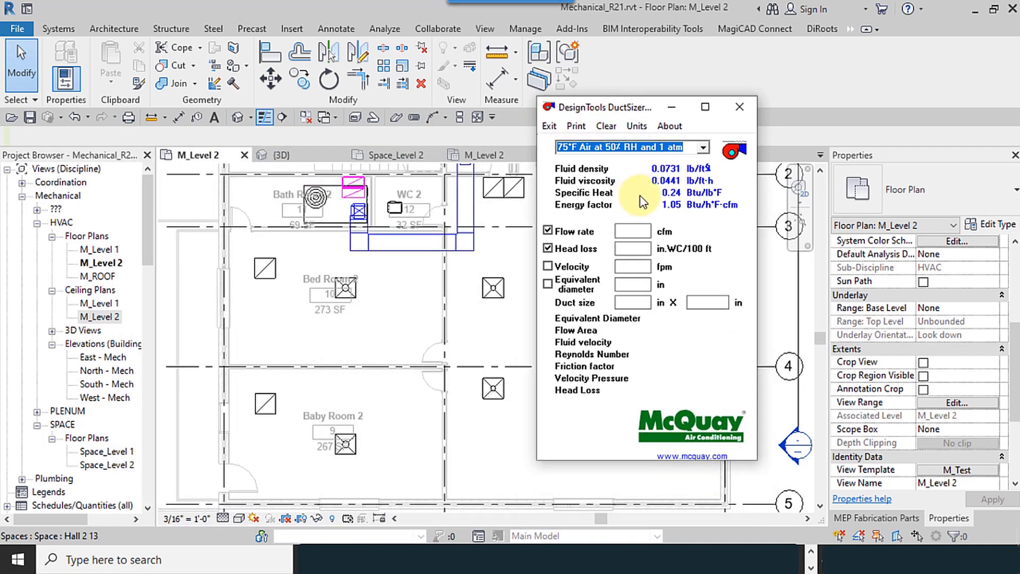
click(643, 231)
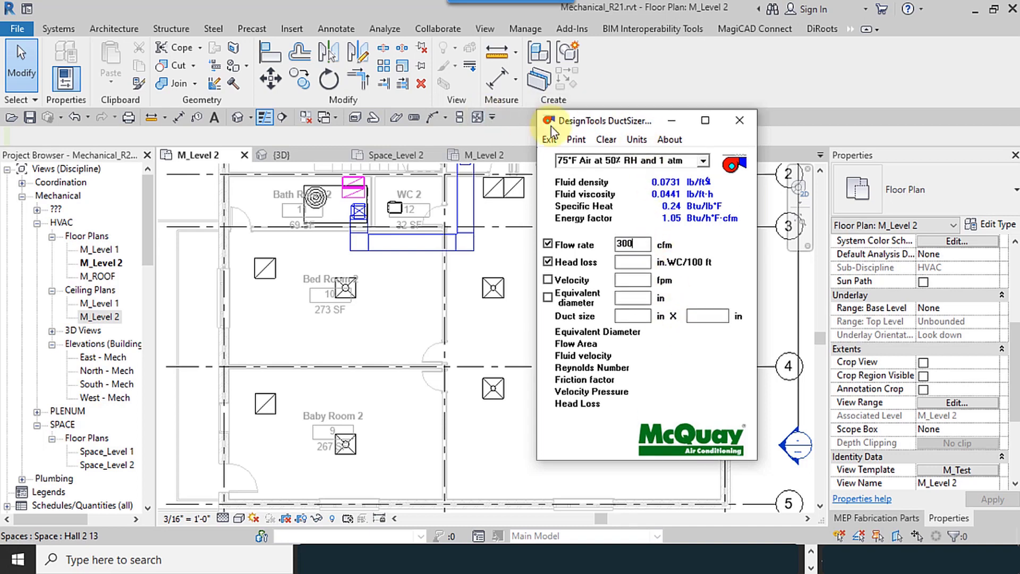
drag(590, 108, 457, 130)
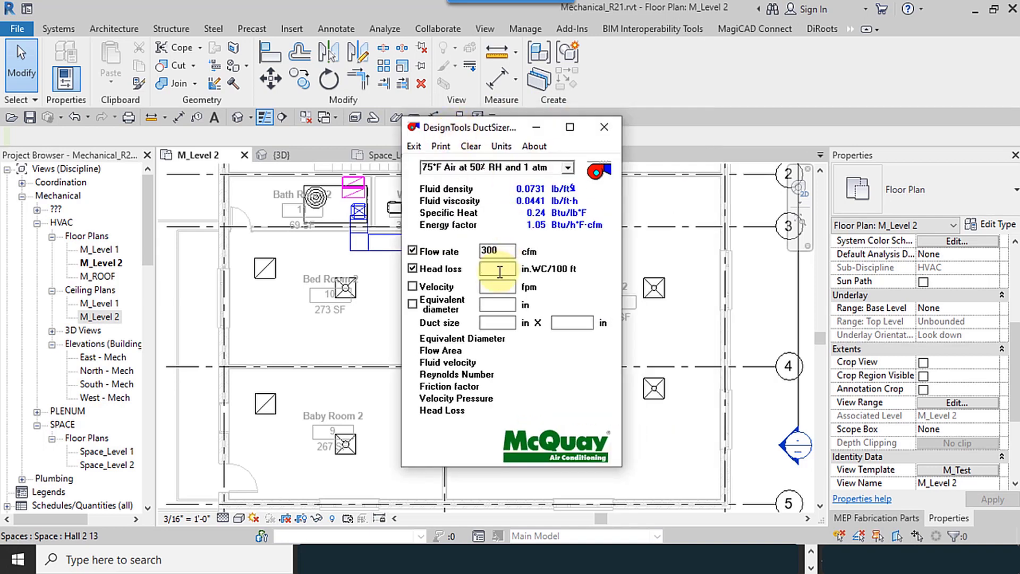
key(Return)
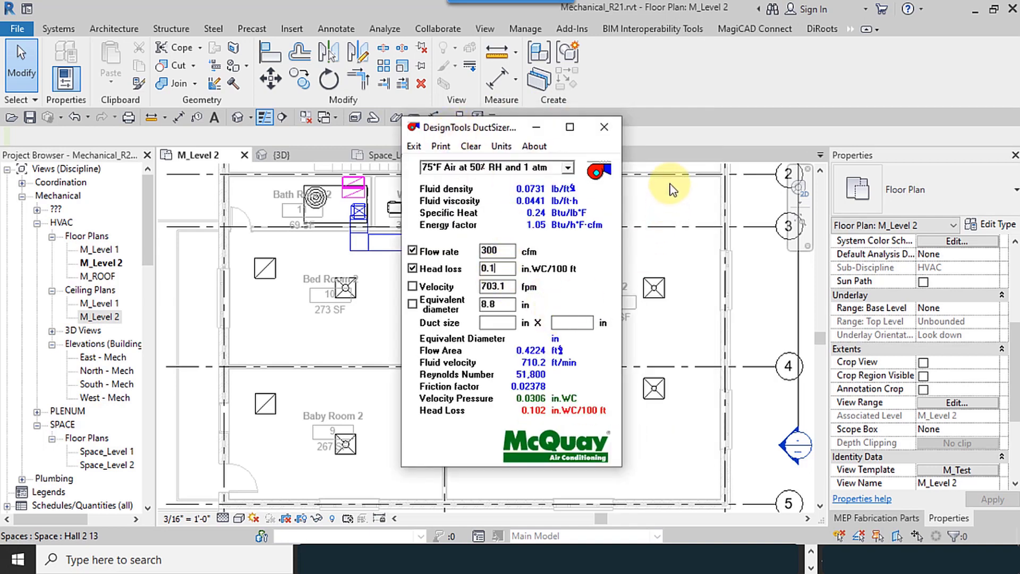
click(681, 136)
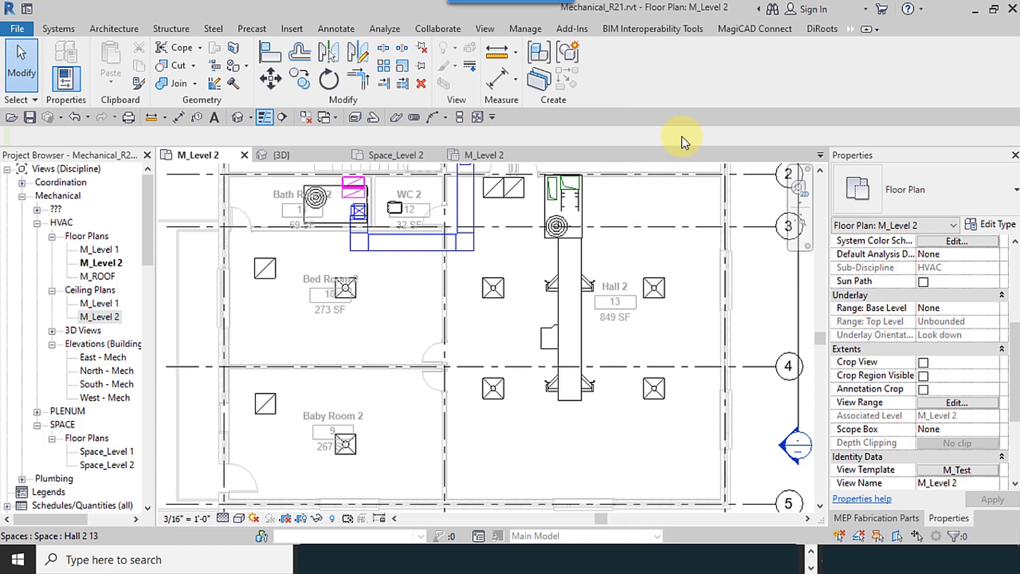
- Check the main duct's dimensions in Revit and set the primary end depth of the rectangular west-side shoe to 10"
click(584, 334)
click(574, 343)
scroll(574, 342, up, 3)
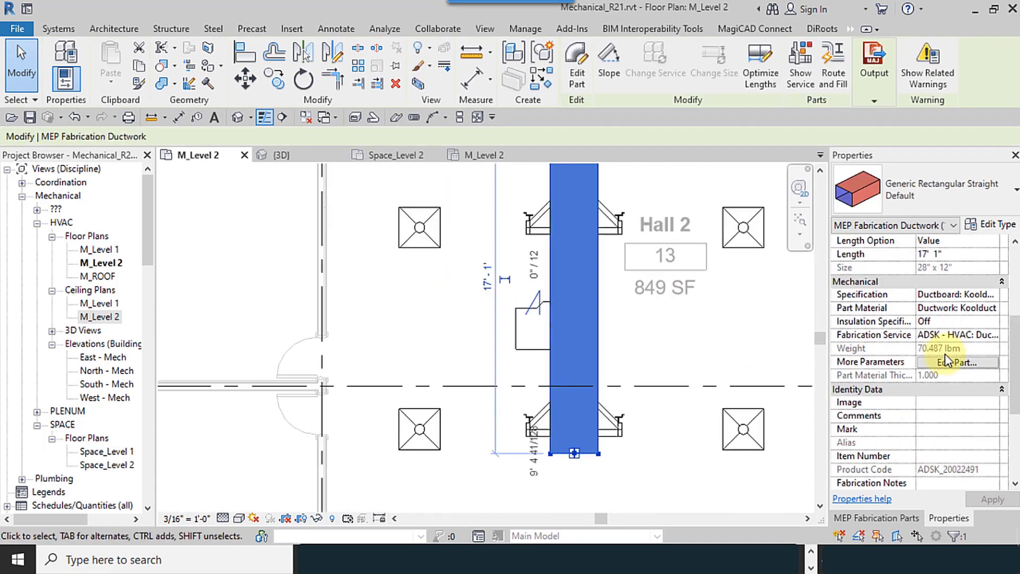
scroll(942, 361, up, 3)
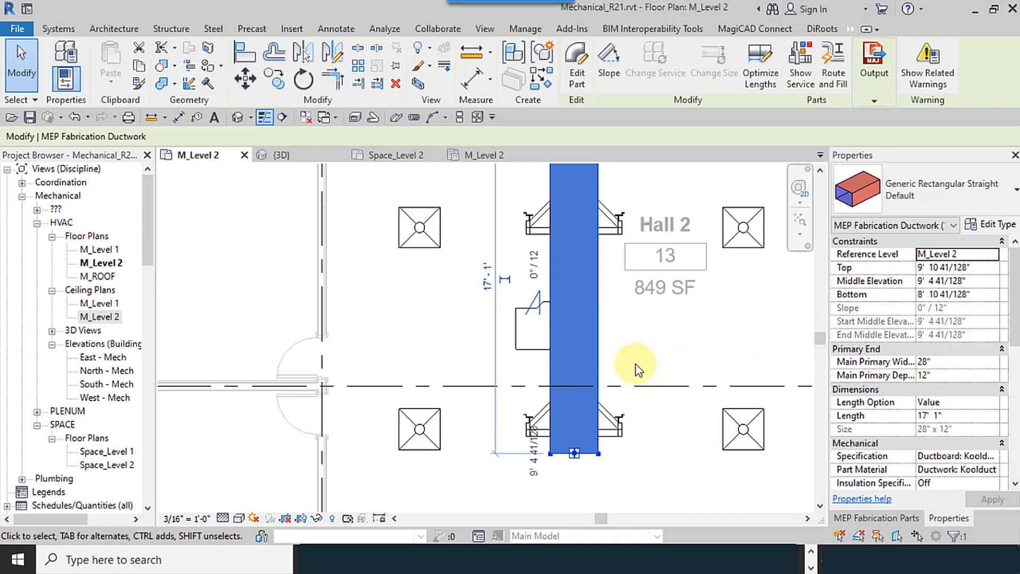
click(516, 334)
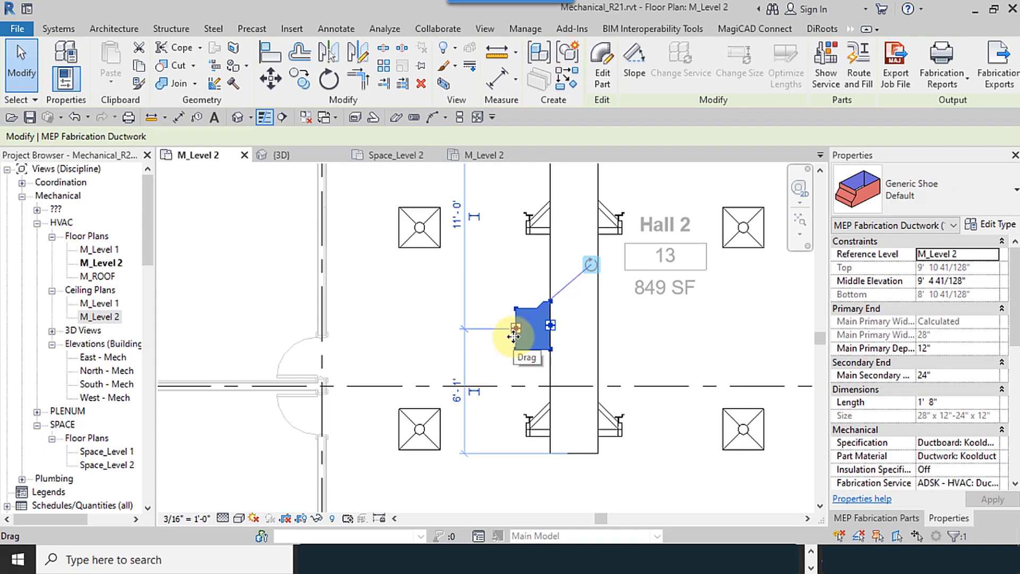
click(950, 348)
text(10)
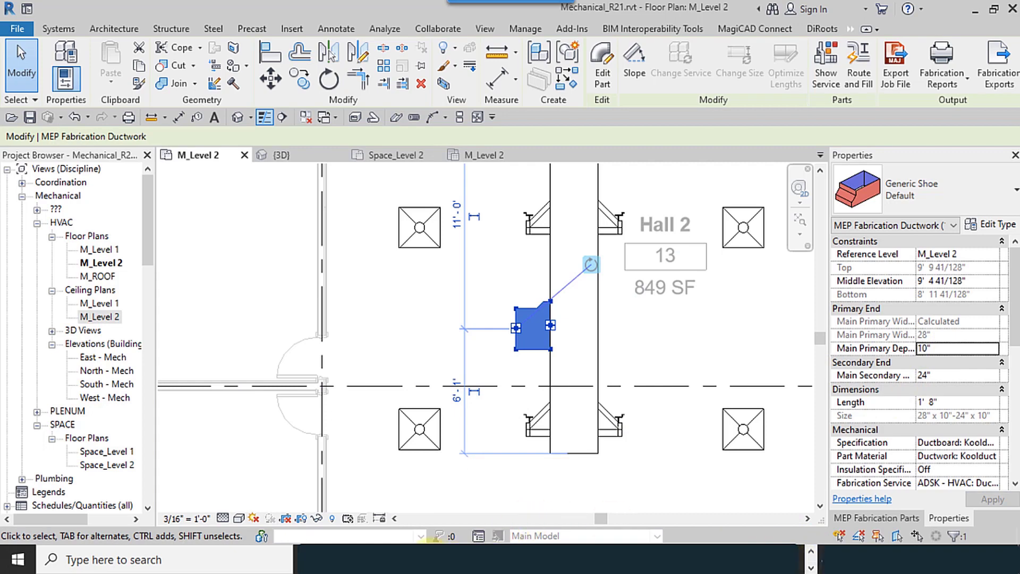
- Switch to DuctSizer and calculate the rectangular duct size for a 10 in side and for an 8 in side
click(432, 555)
click(482, 323)
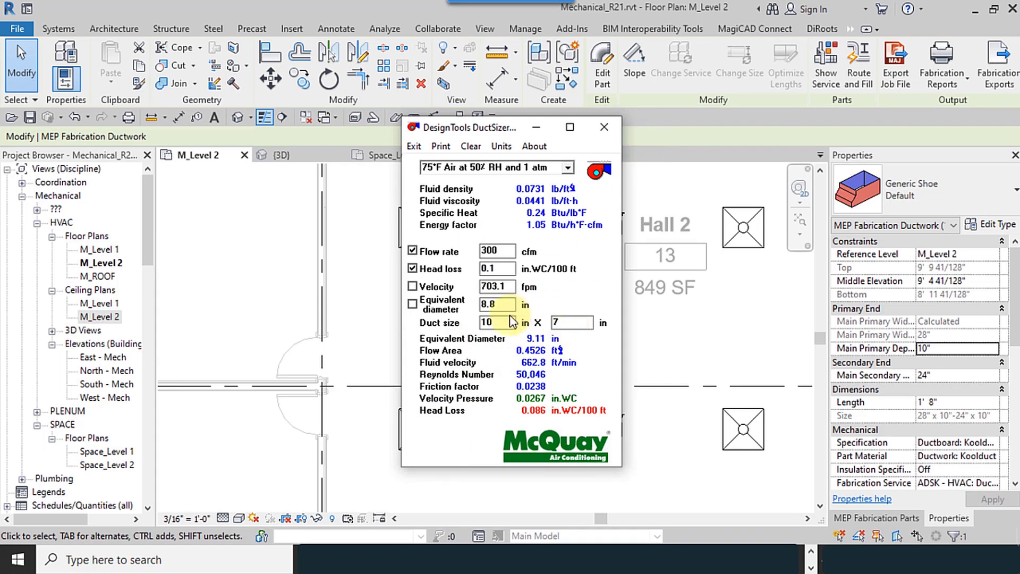
text(8)
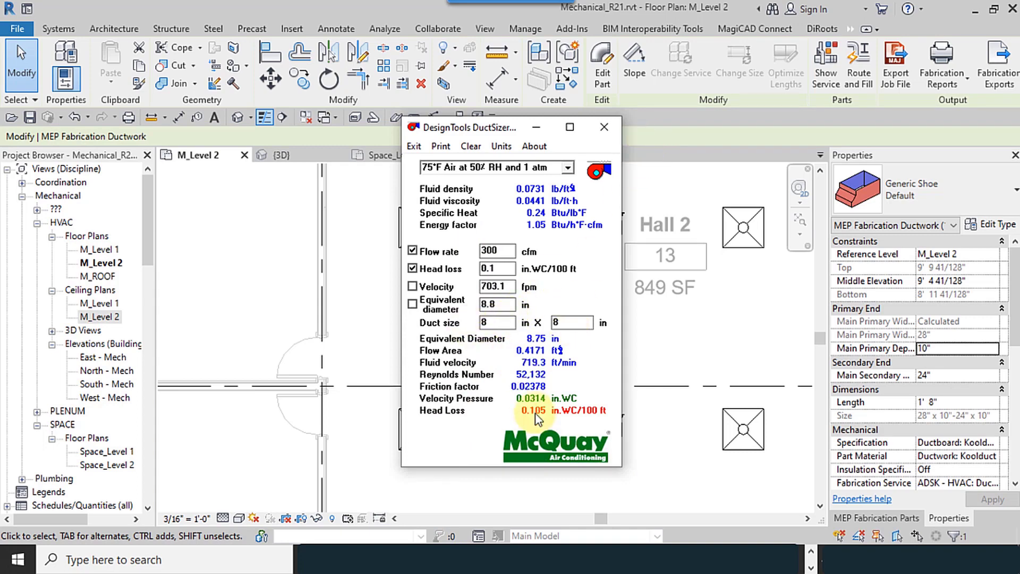
click(664, 141)
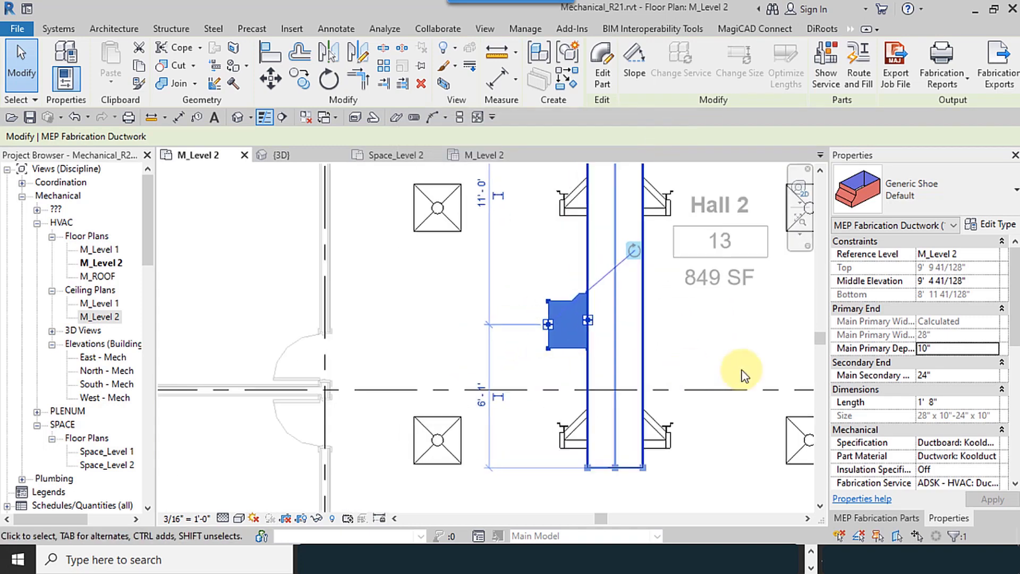
click(946, 375)
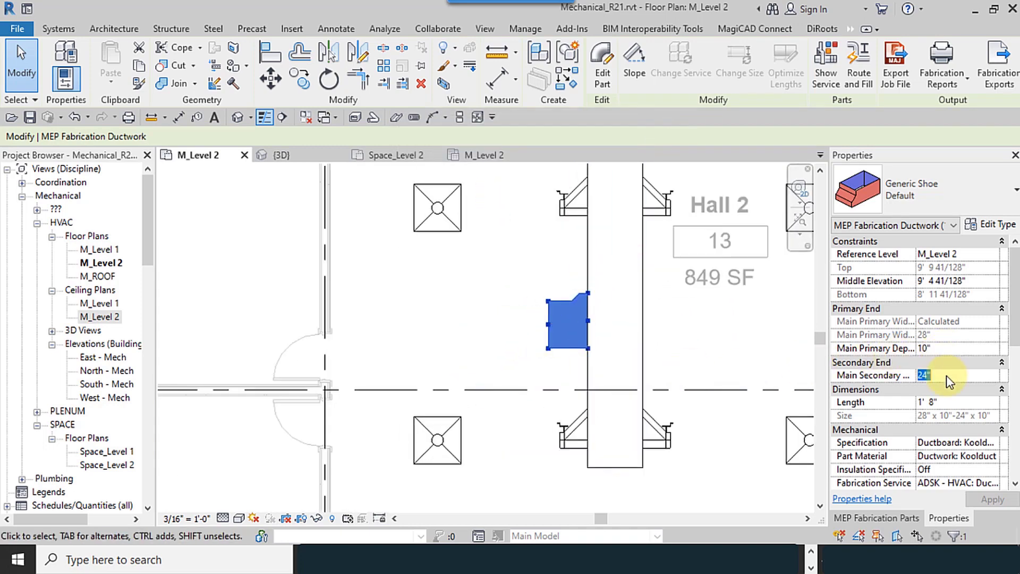
text(1)
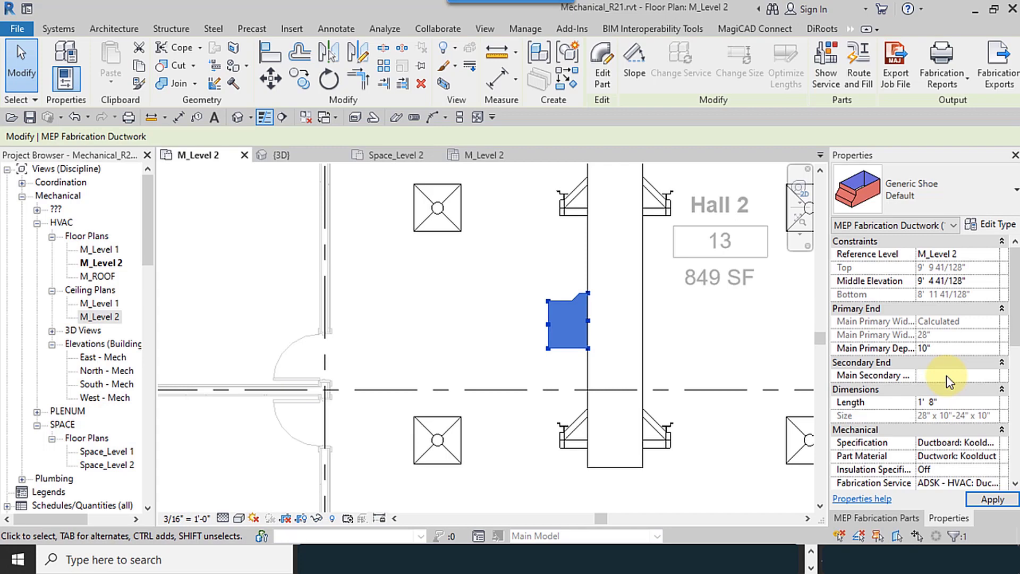
click(938, 347)
click(598, 278)
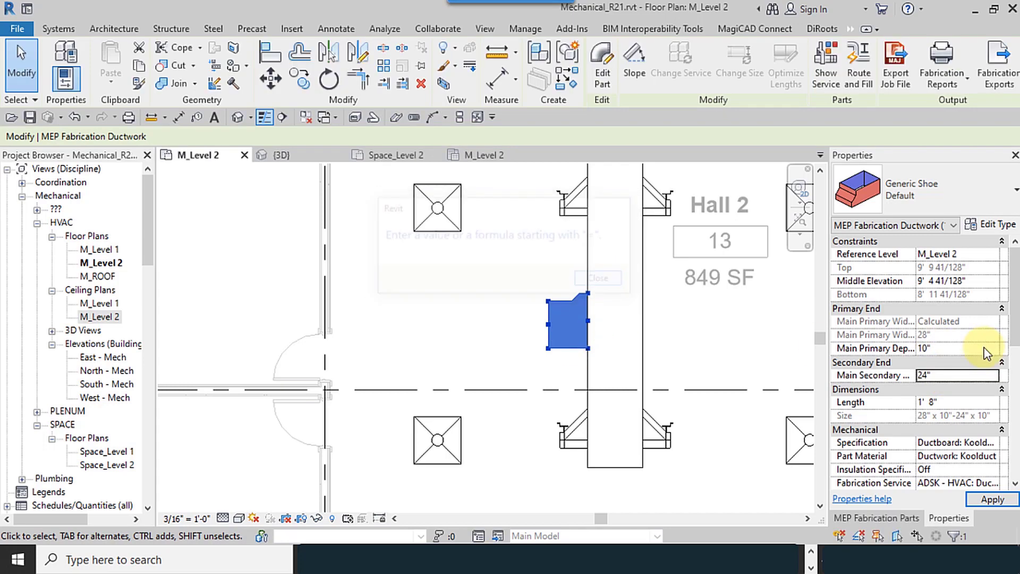
- Set the secondary end width of the rectangular west-side shoe to 8"
click(952, 374)
text(8)
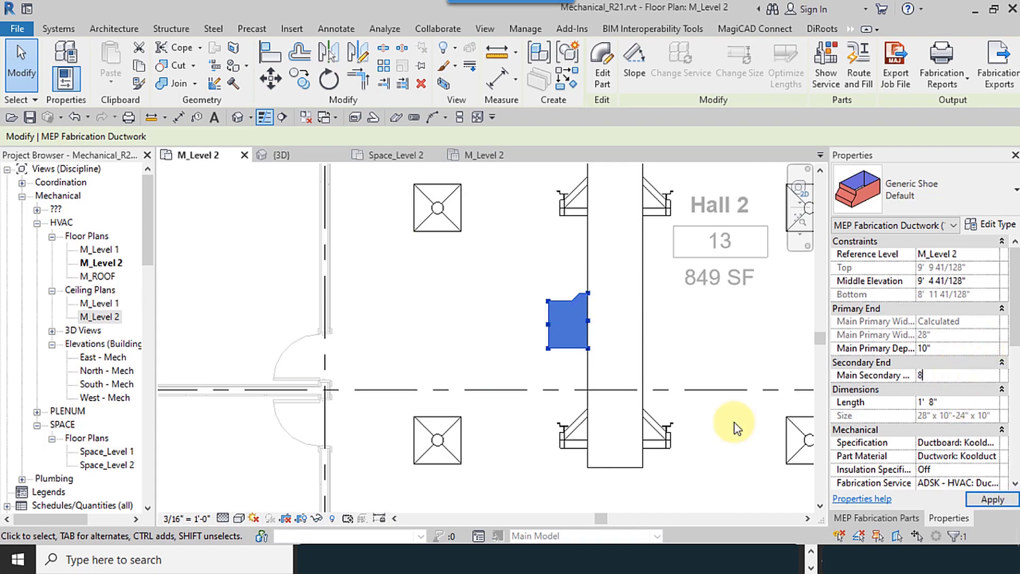
middle_drag(547, 369, 550, 386)
scroll(550, 386, up, 2)
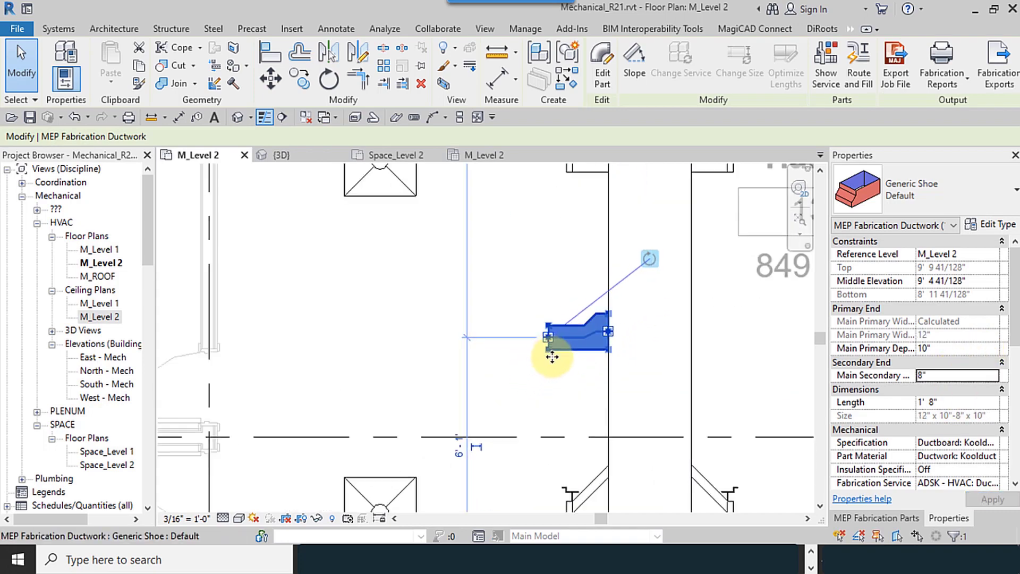
- Place two 10' Rectangular Straight parts end to end from the shoe westward into Bed Room 2
click(893, 521)
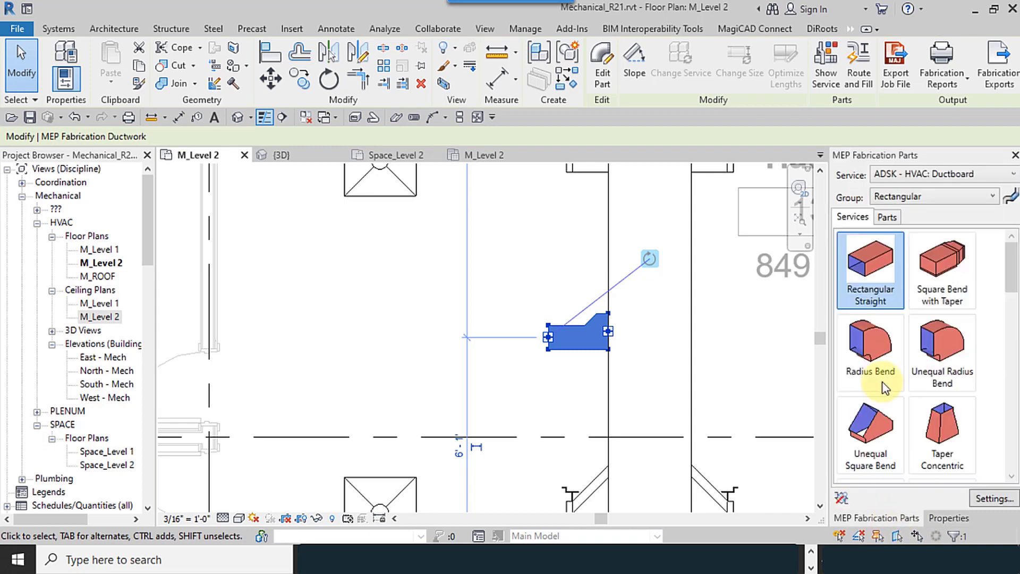
click(871, 271)
scroll(518, 375, down, 3)
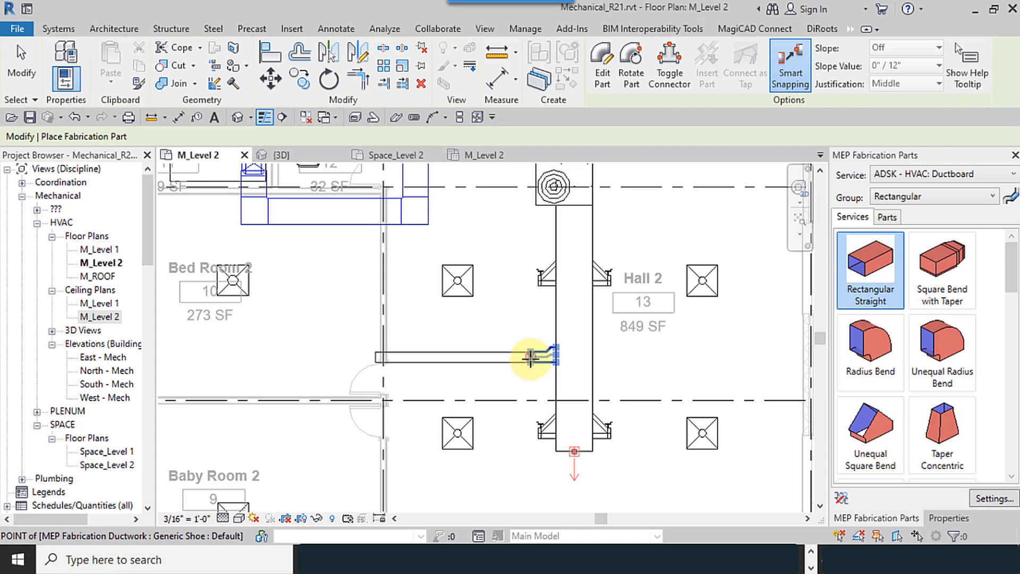
click(376, 354)
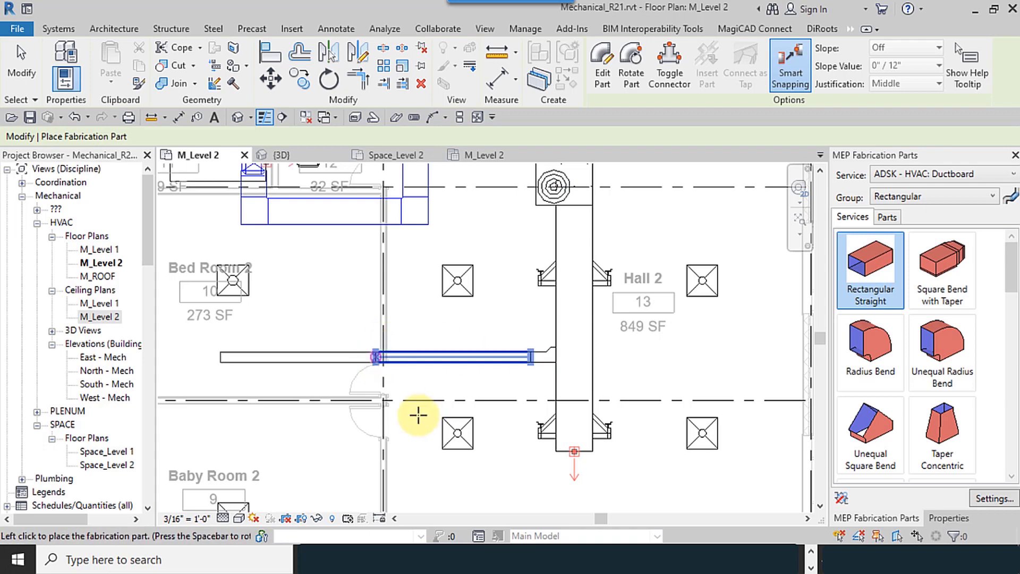
- Delete both rectangular straight ducts that run west from the shoe
click(37, 85)
click(345, 357)
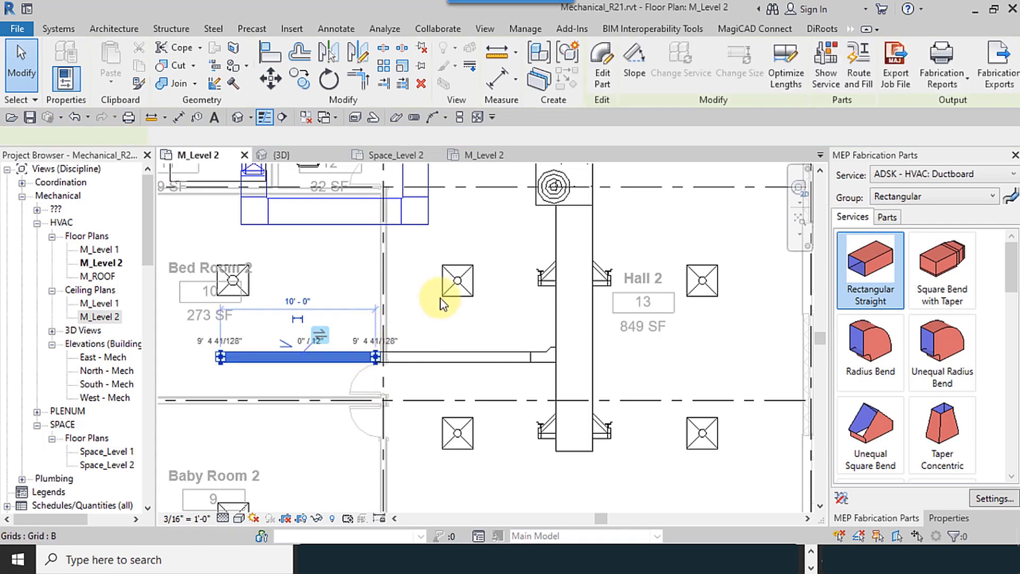
click(422, 85)
click(524, 358)
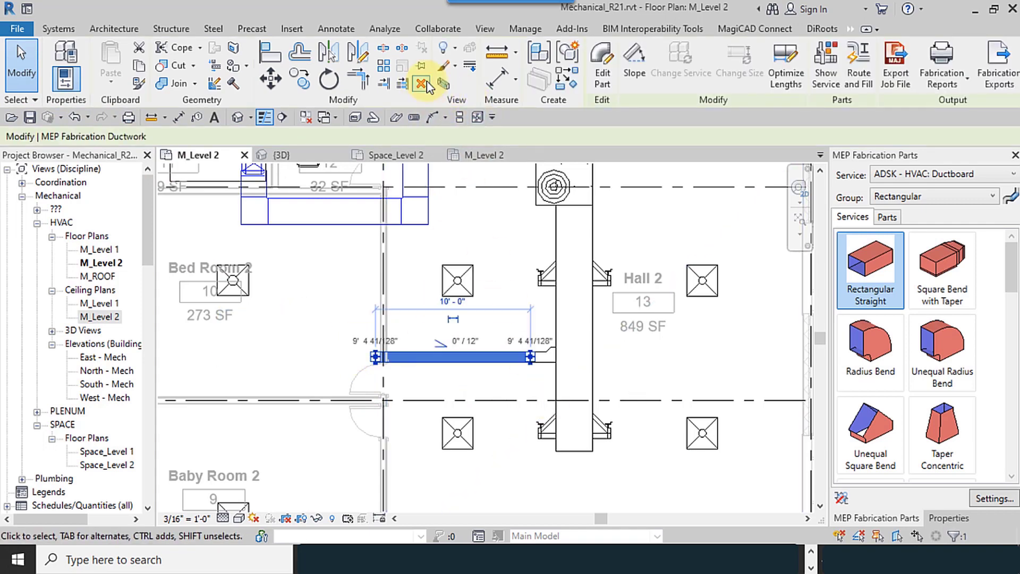
click(421, 83)
- Route a rectangular duct with Multi-Point Routing from the shoe's open end about 13' 6" west into Bed Room 2
click(880, 268)
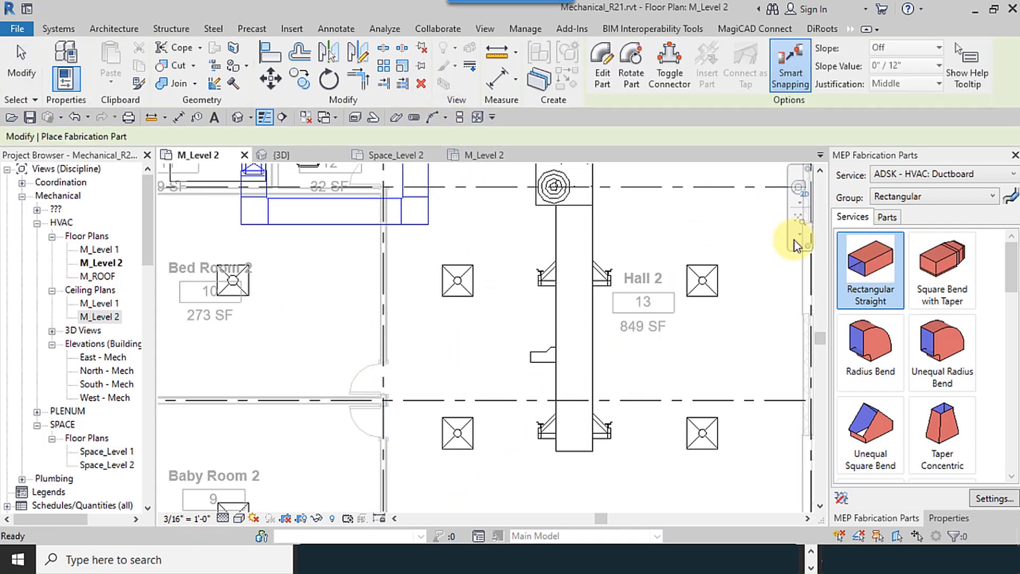
click(75, 29)
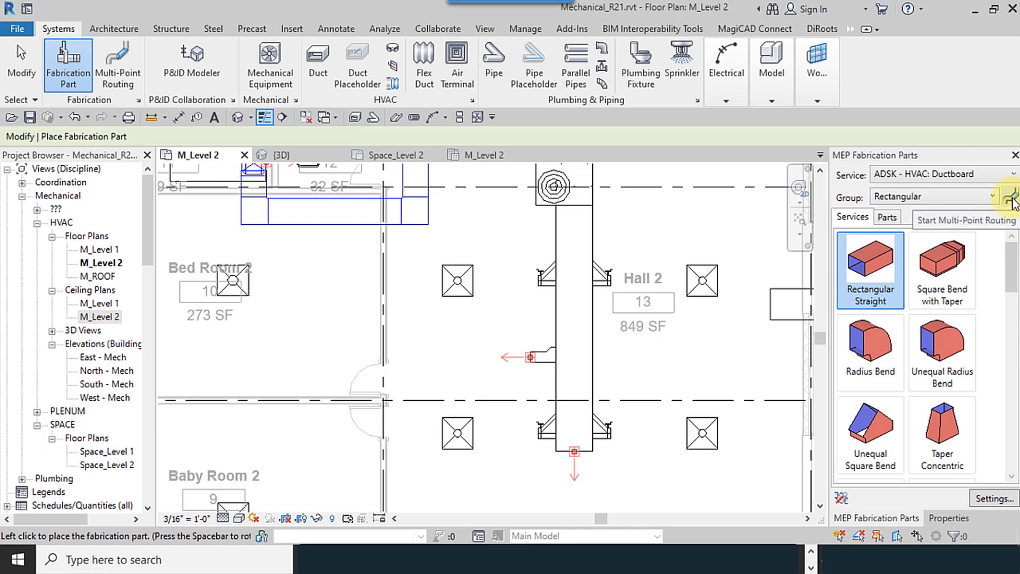
click(1011, 199)
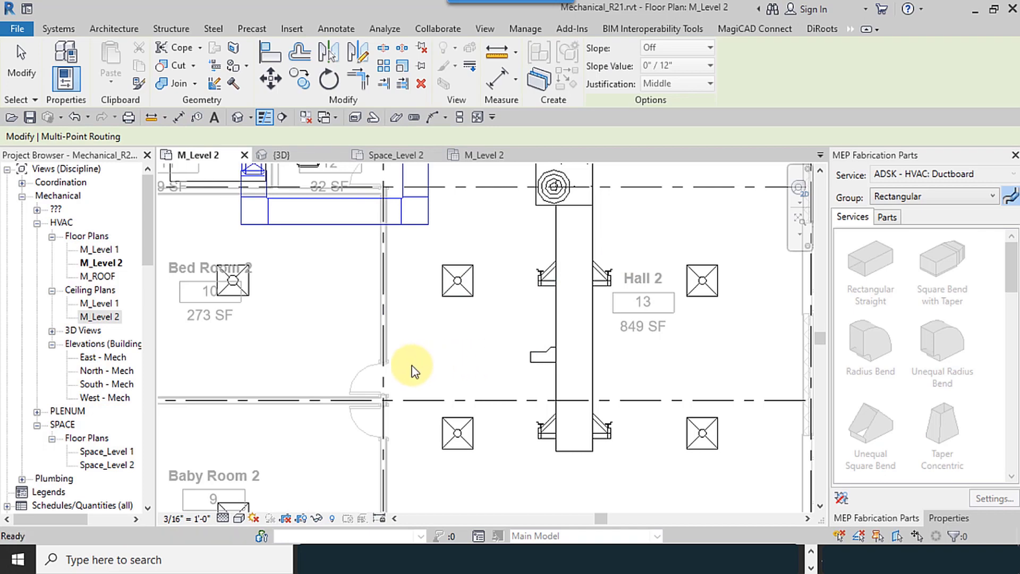
click(531, 358)
click(535, 361)
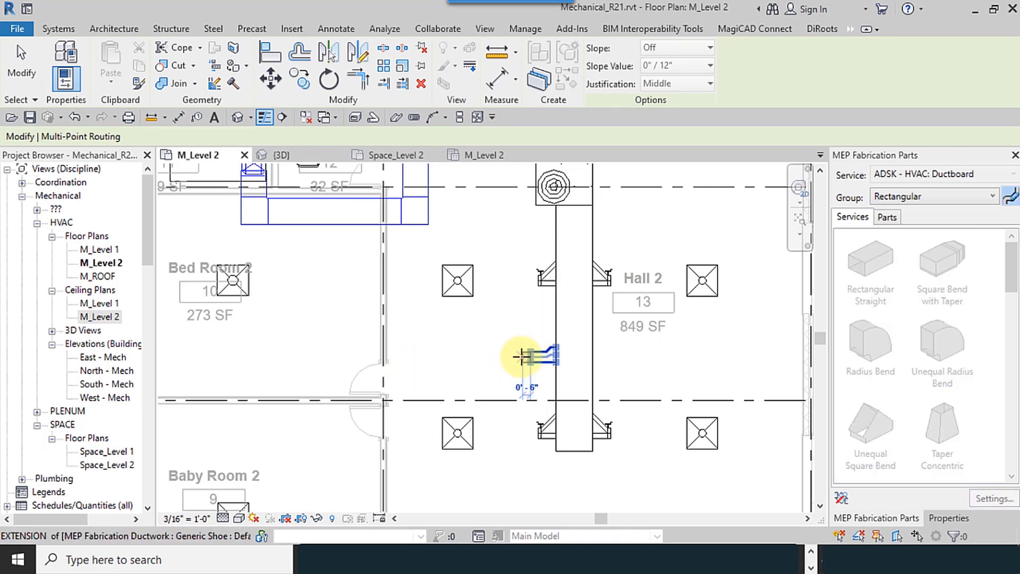
click(320, 359)
- Continue the route with segments about 6' 6" north, east and diagonally northeast, and undo these added segments
click(318, 256)
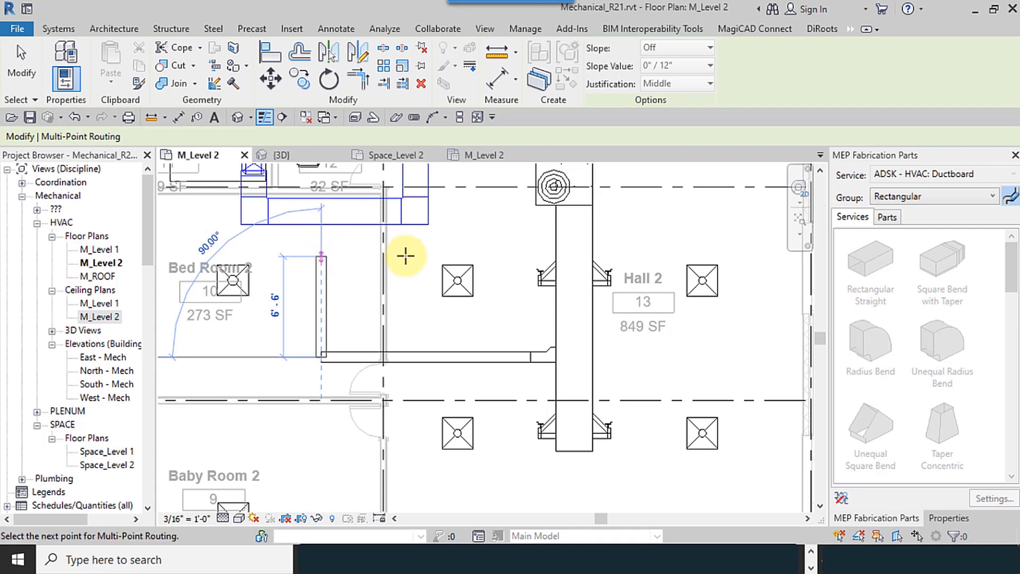
click(415, 256)
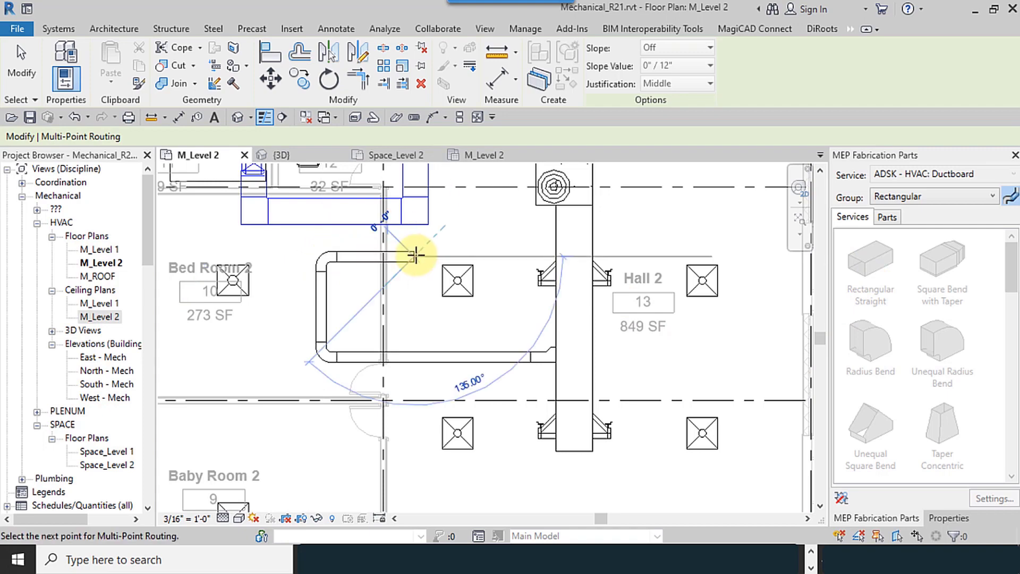
click(486, 213)
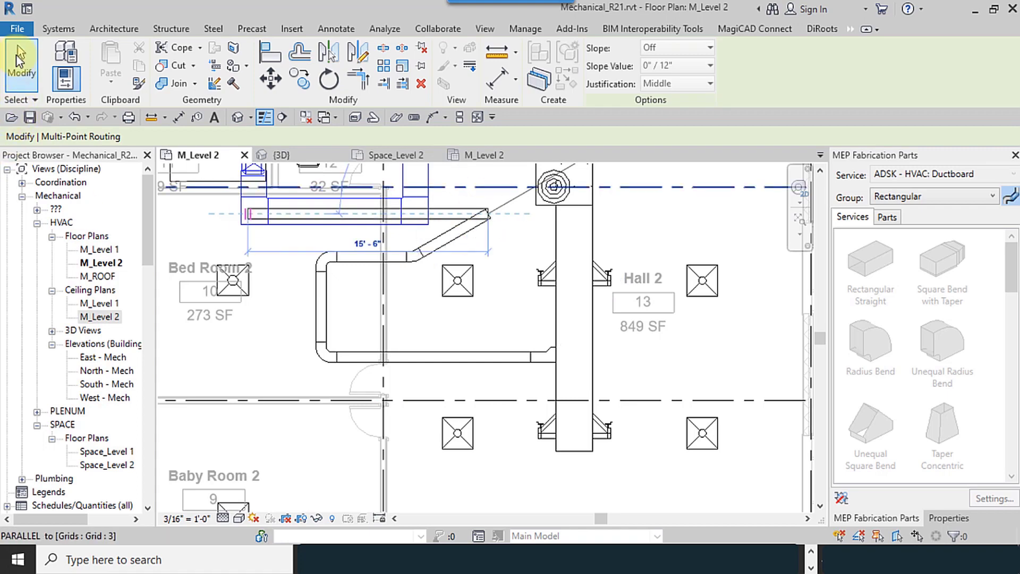
click(20, 57)
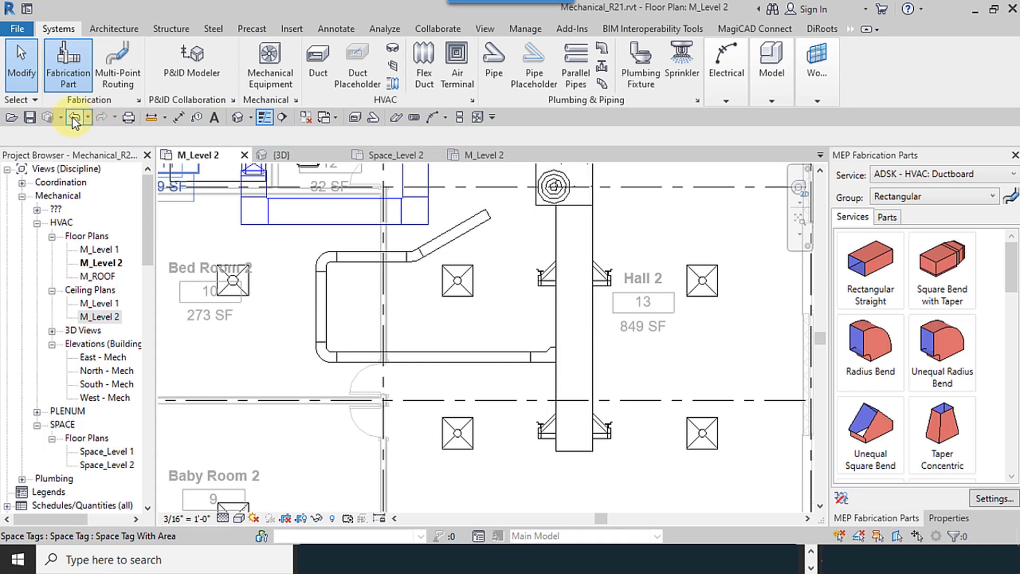
click(75, 119)
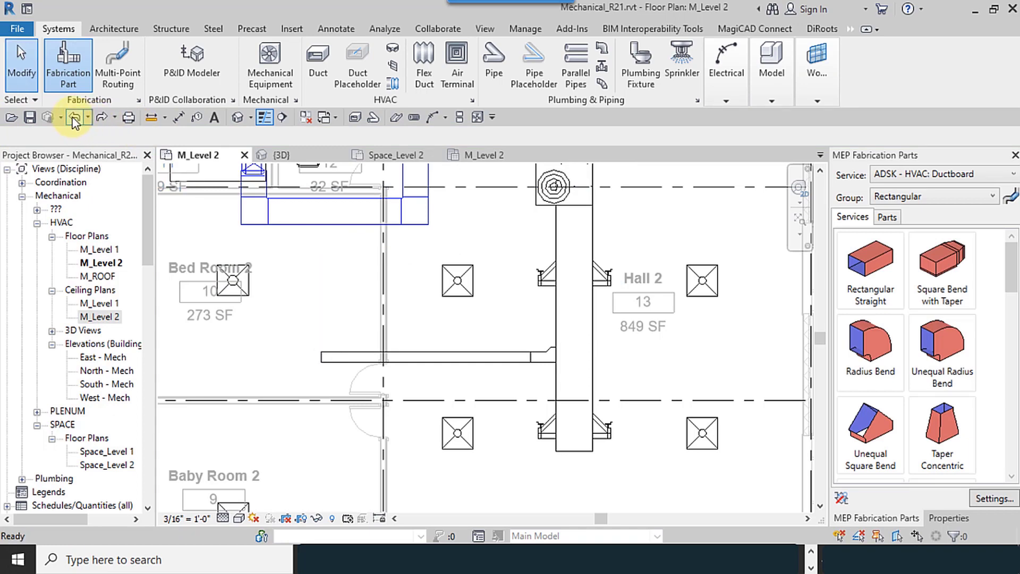
click(101, 117)
- Extend the branch duct's west end across Bed Room 2 to a length of about 22' 4"
middle_drag(449, 430, 533, 428)
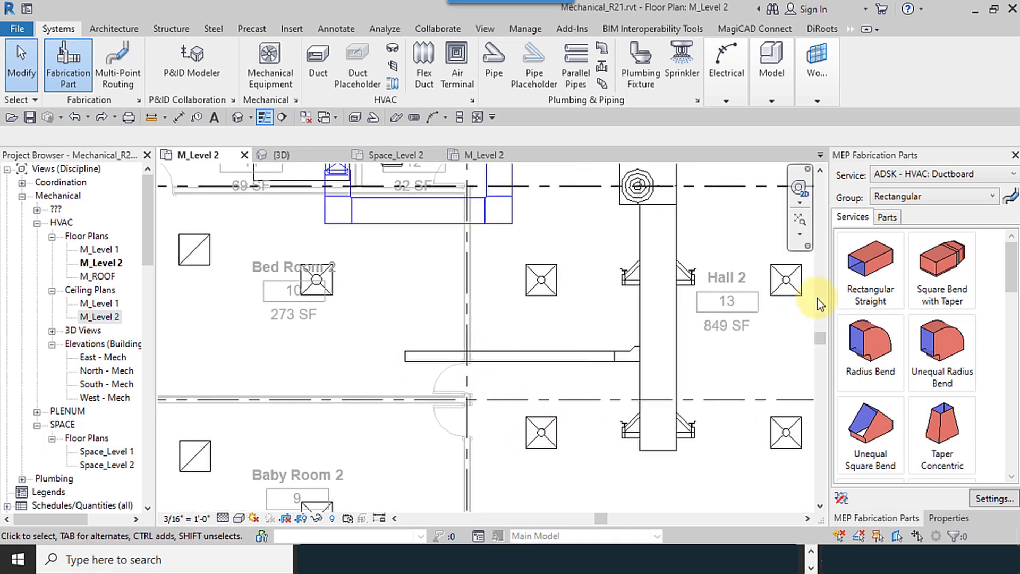
click(447, 359)
click(417, 361)
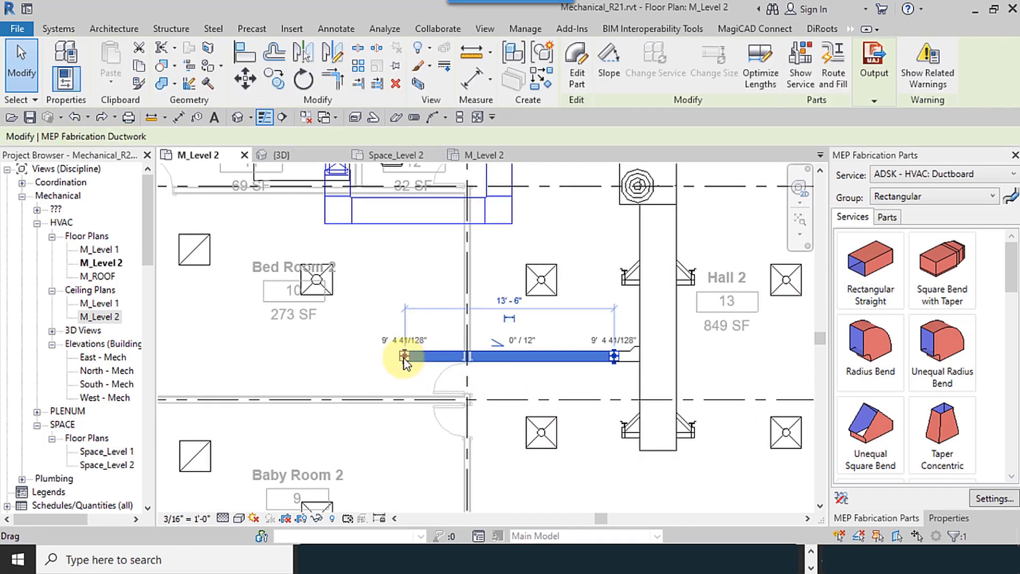
drag(404, 357, 268, 357)
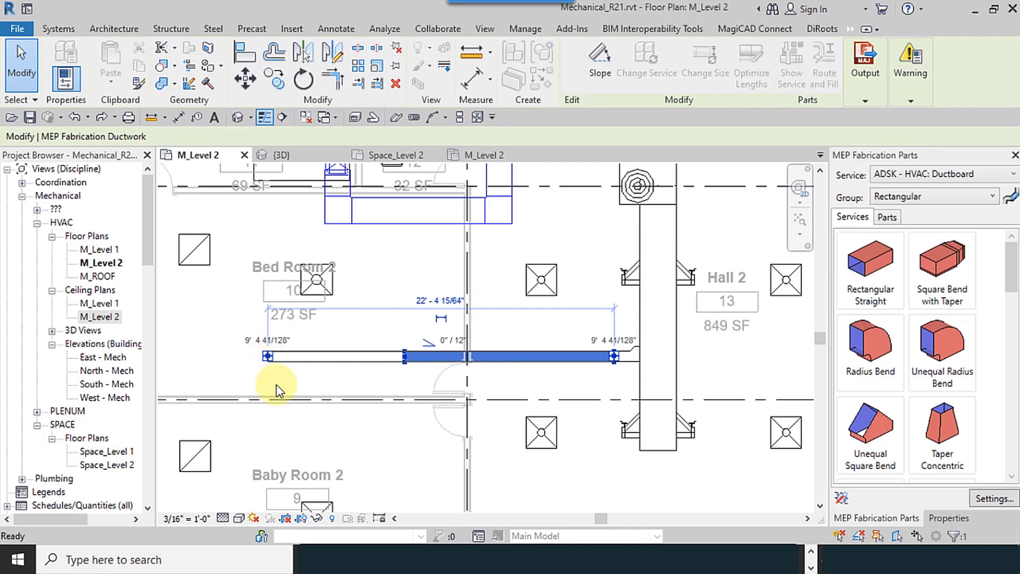
click(364, 382)
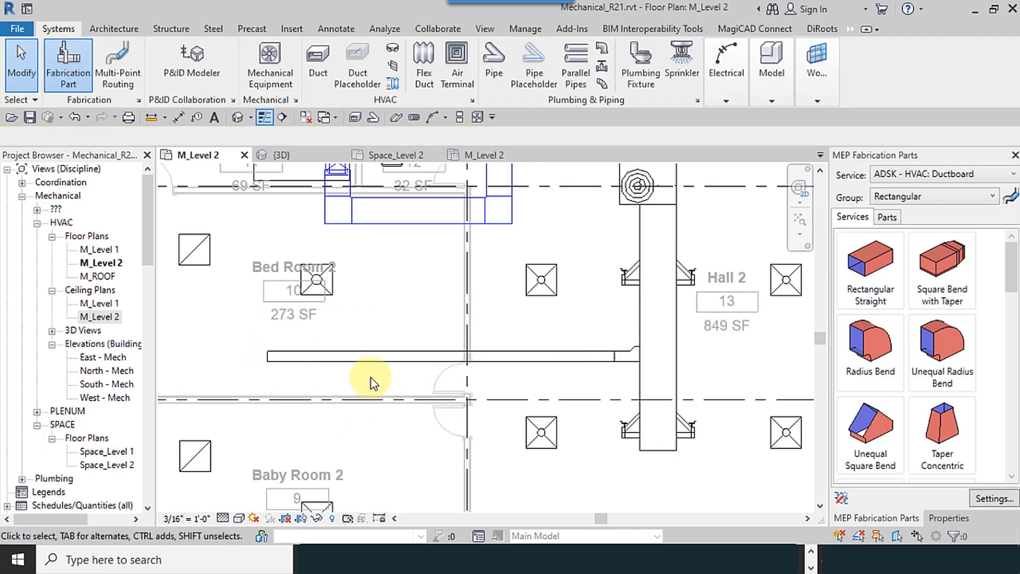
middle_drag(726, 418, 661, 422)
click(605, 378)
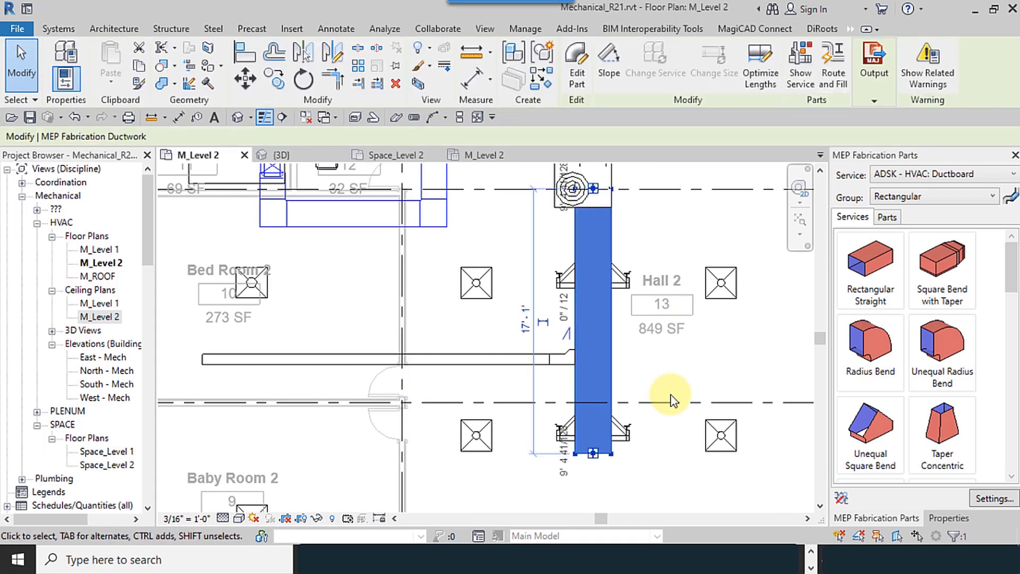
middle_drag(298, 406, 406, 394)
click(393, 351)
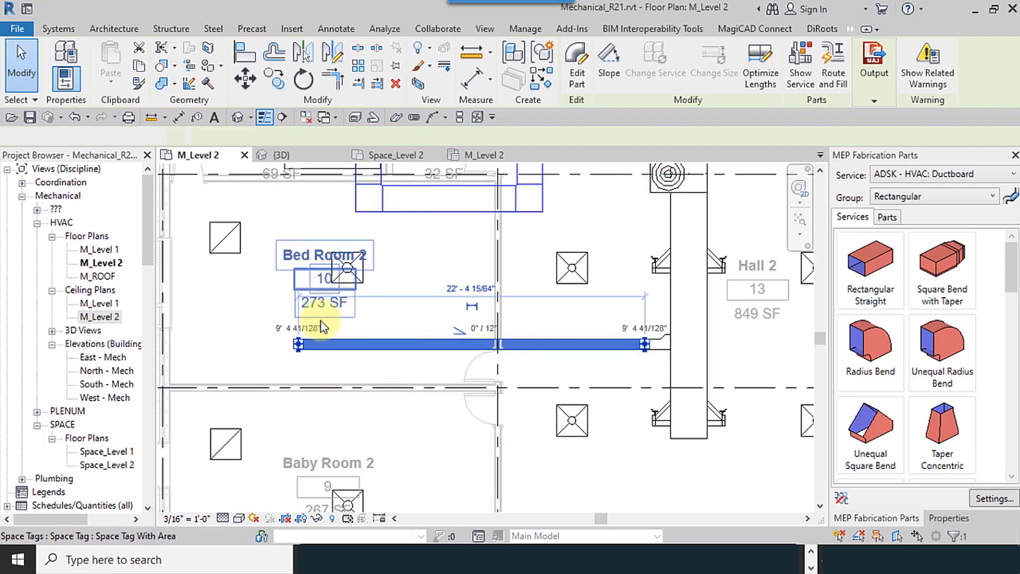
- Move the Bed Room 2 and Baby Room 2 space tags east, clear of the supply diffusers
click(325, 303)
drag(328, 308, 428, 353)
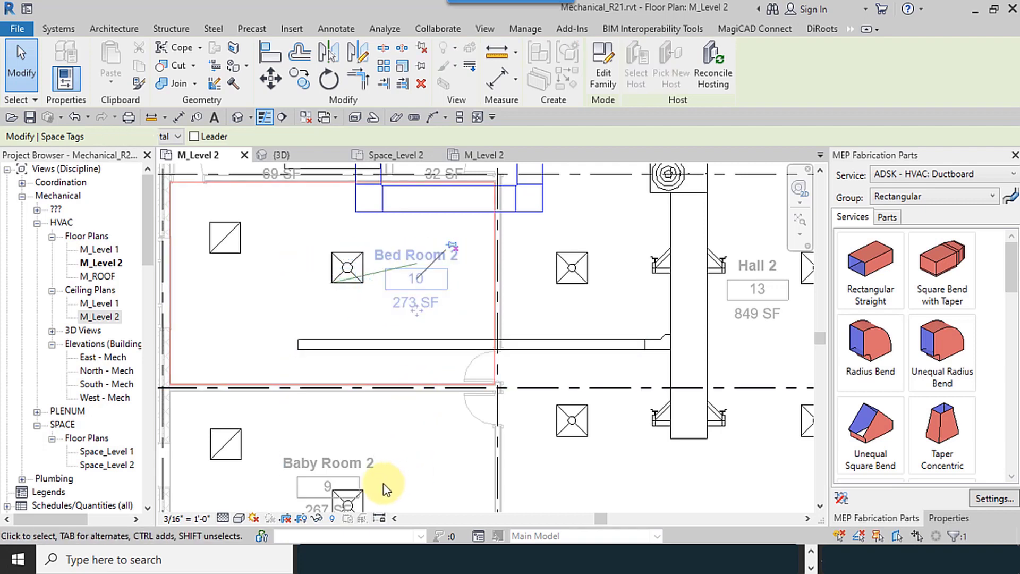
click(381, 474)
middle_drag(380, 474, 409, 391)
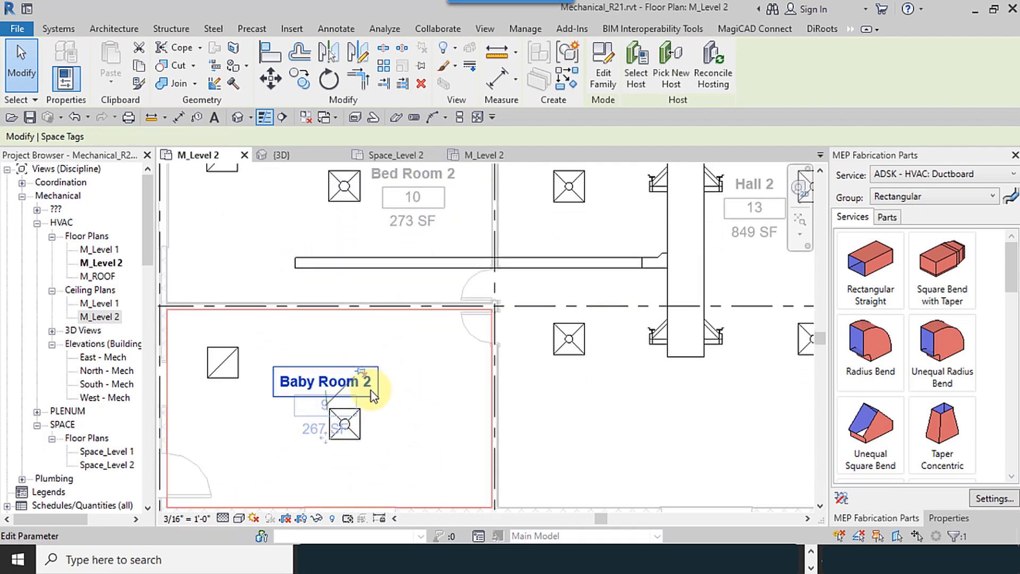
drag(325, 433, 427, 469)
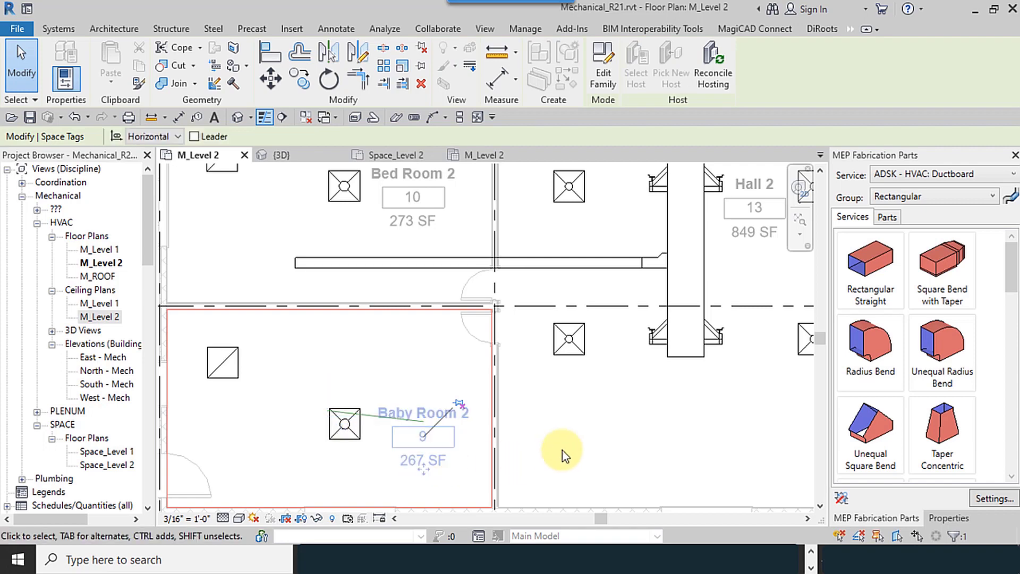
click(562, 450)
scroll(383, 450, down, 1)
middle_drag(407, 375, 396, 436)
scroll(316, 381, up, 1)
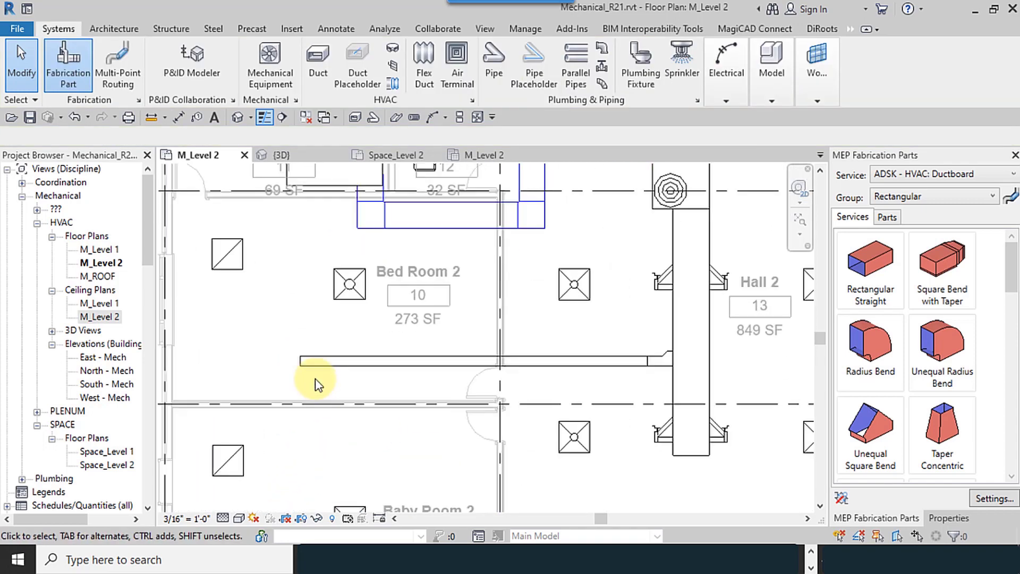
click(334, 362)
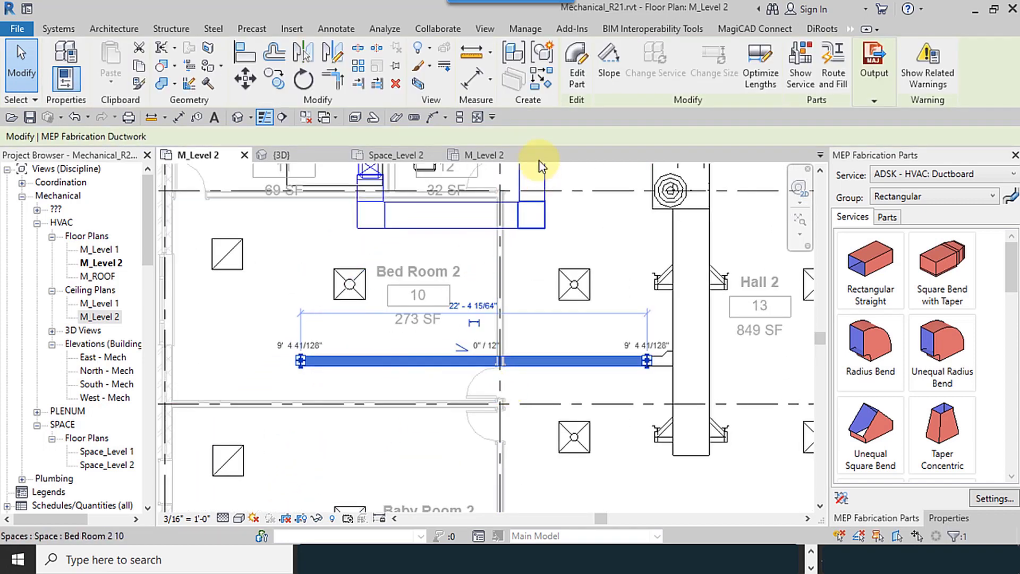
click(539, 85)
click(363, 361)
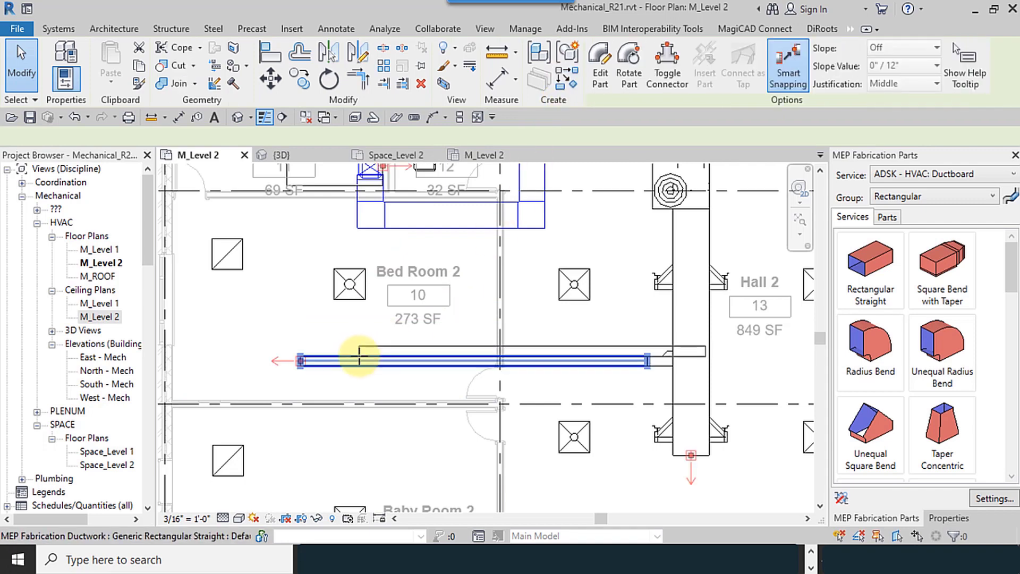
click(20, 67)
middle_drag(401, 350, 337, 342)
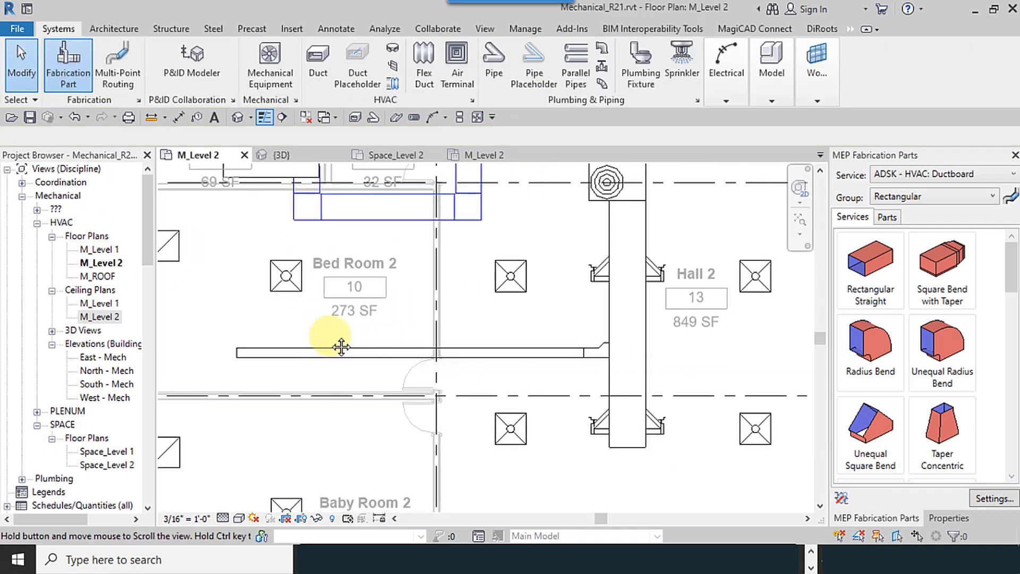
- Place a copy of Hall 2's west diffuser tap on the branch duct's south side, aligned with the room diffusers, about 3' 2" from its west end
click(596, 290)
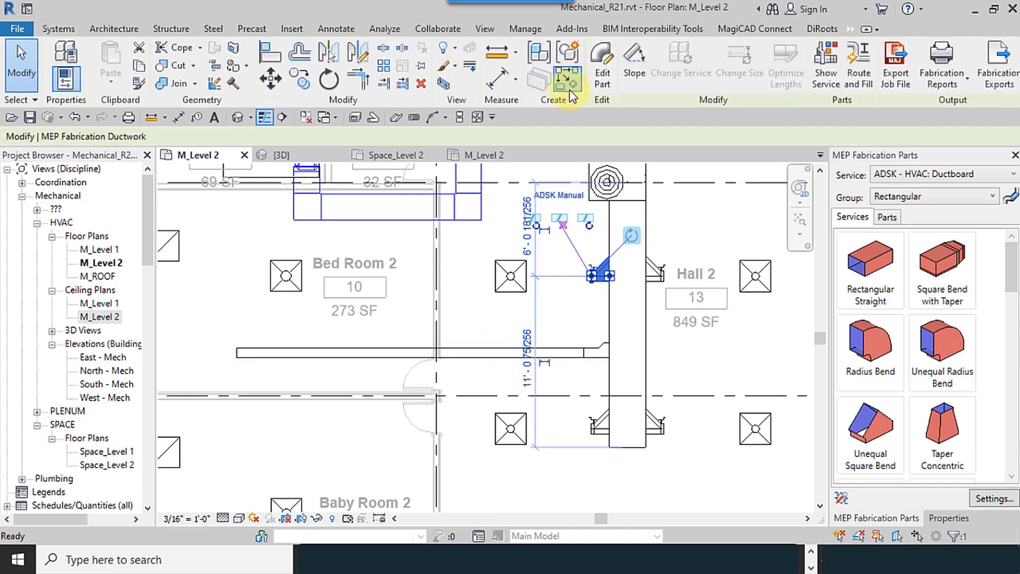
click(567, 82)
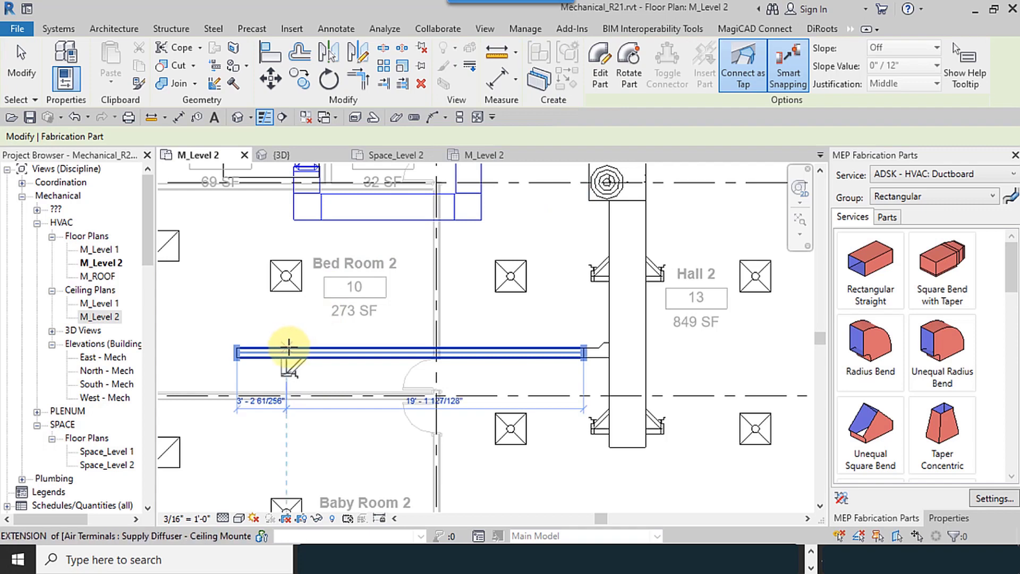
click(288, 348)
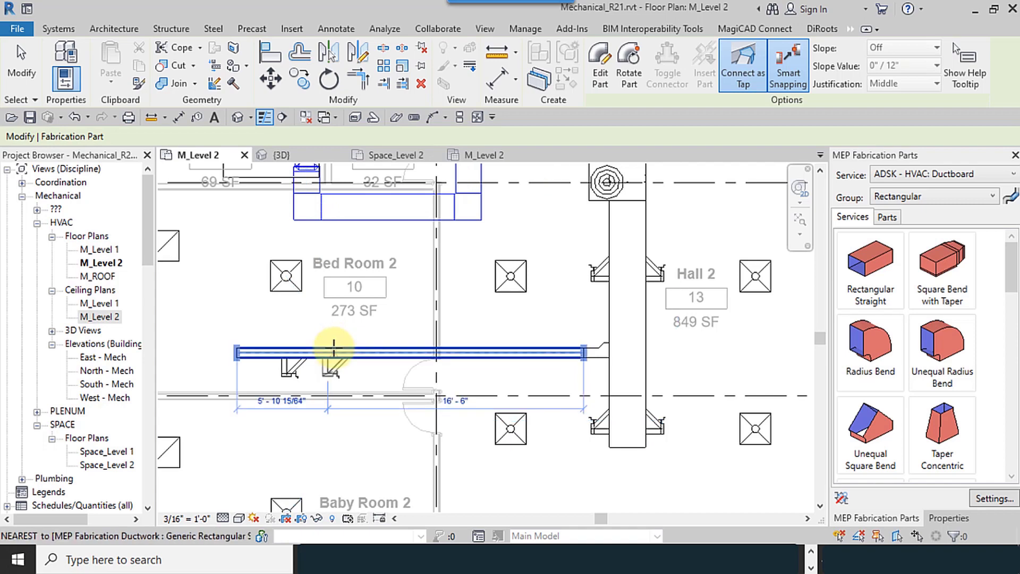
- Rotate the next tap to face north and place it on the branch duct's north side, directly opposite the south tap
key(space)
key(space)
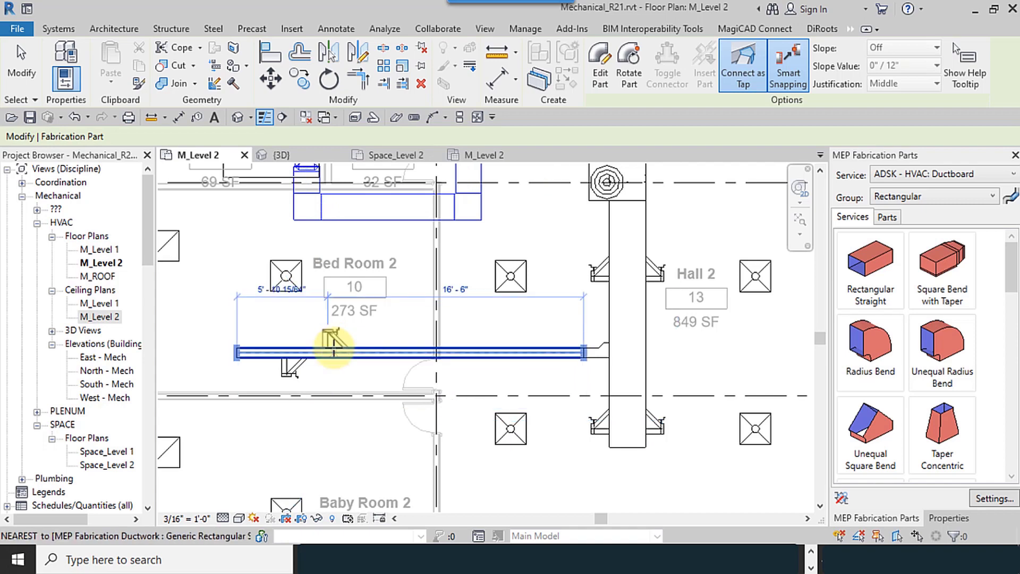
key(space)
key(space)
key(space)
key(space)
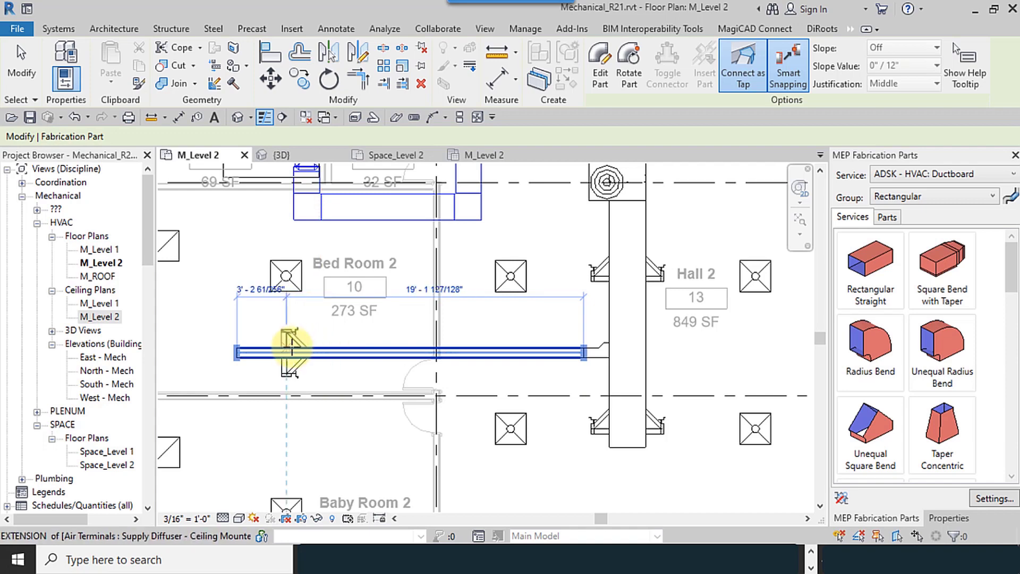
click(292, 347)
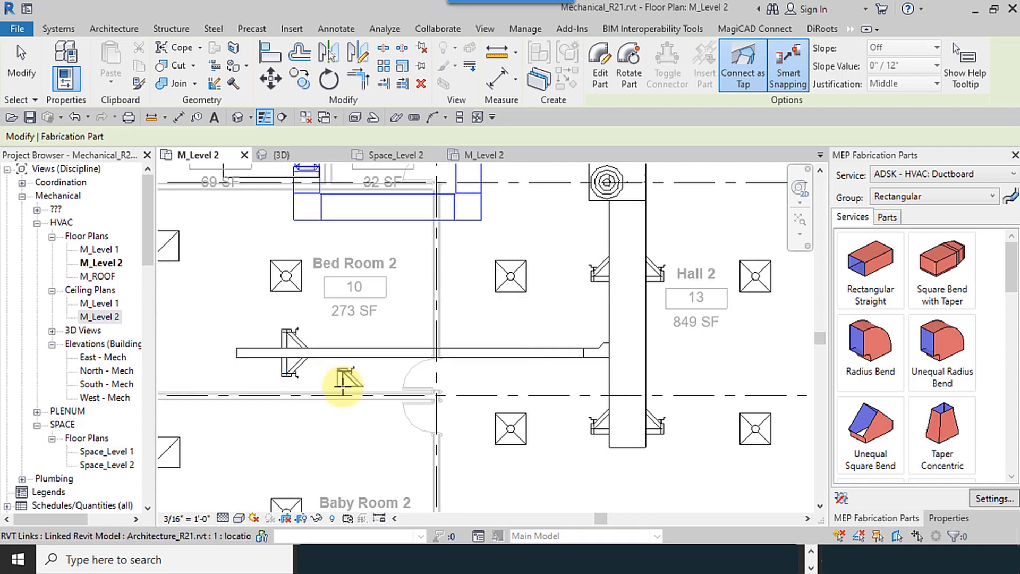
click(21, 58)
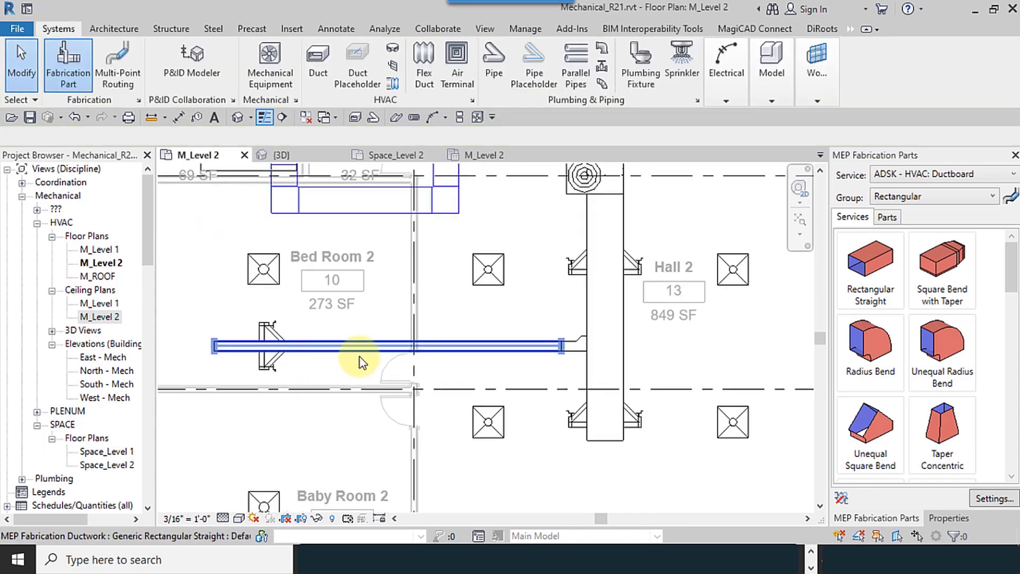
- Shorten the branch duct from its west end to a length of about 20' 6"
scroll(218, 361, up, 3)
click(231, 348)
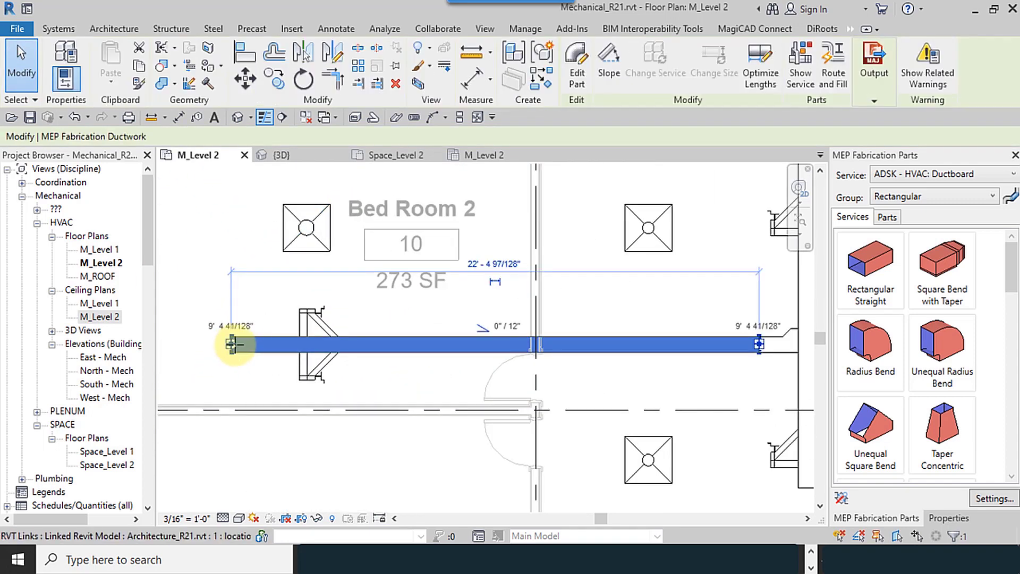
drag(276, 344, 276, 344)
click(373, 399)
middle_drag(380, 397, 337, 385)
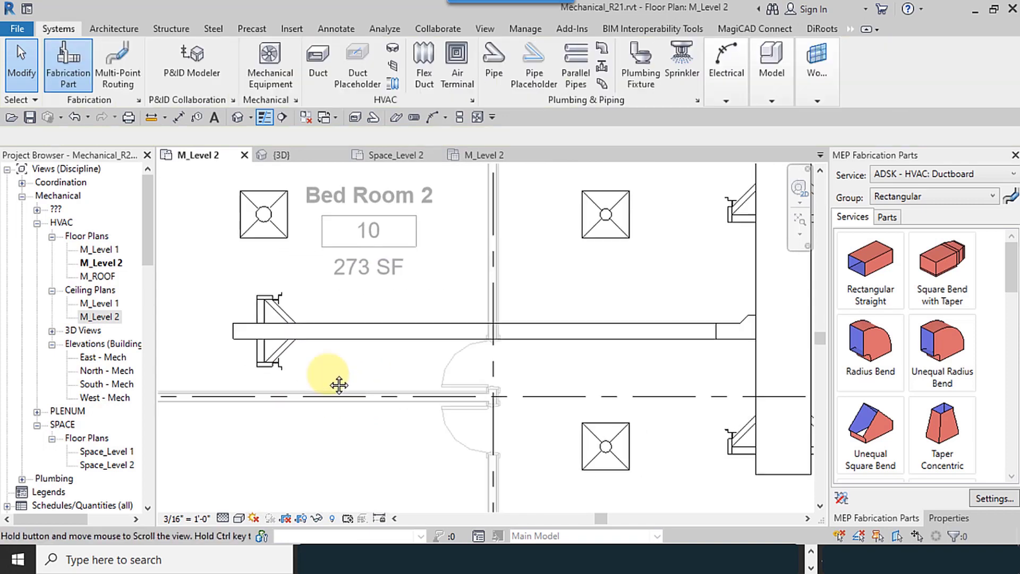
- Move both opposite taps together farther east along the branch duct in Bed Room 2
scroll(330, 379, up, 1)
drag(228, 263, 317, 386)
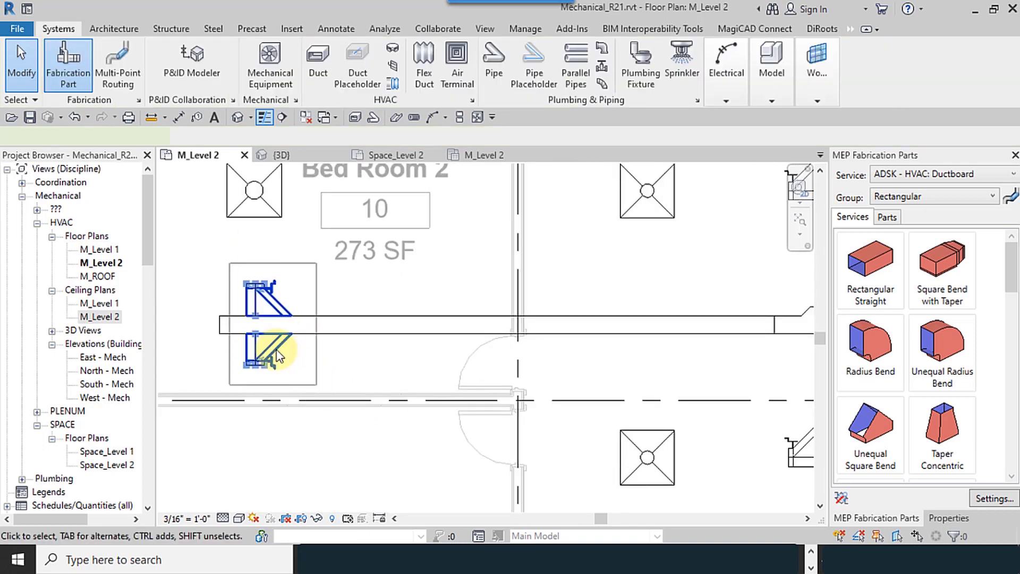
drag(273, 342, 369, 355)
- Shorten the branch duct's west end again so it stops just west of the two moved taps
click(223, 323)
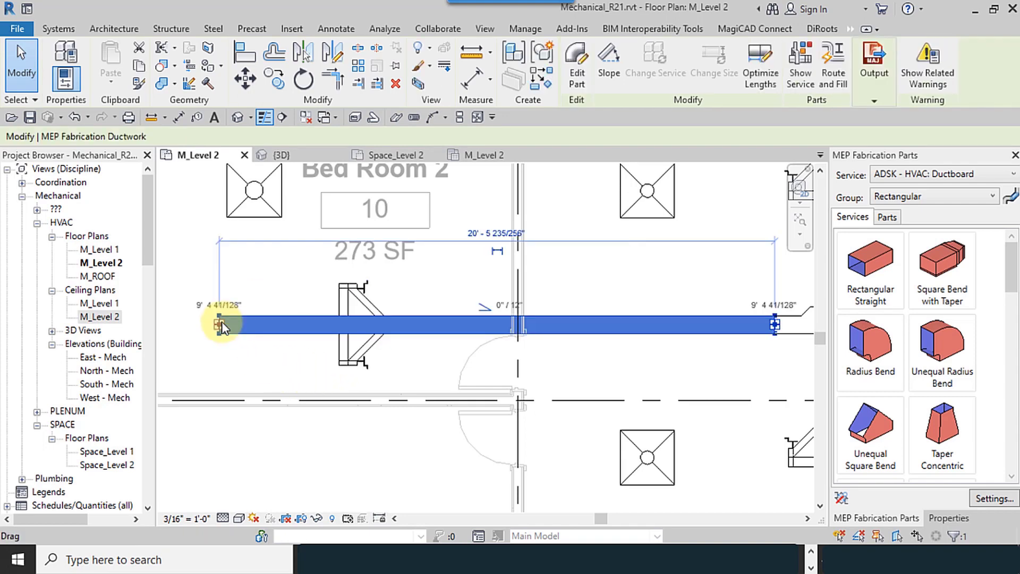
drag(222, 322, 324, 327)
click(264, 295)
- Examine the duct layout, taps and diffusers across Bed Room 2, Baby Room 2, Hall 2 and Kitchen 2
scroll(322, 339, down, 6)
middle_drag(405, 397, 379, 396)
scroll(379, 395, up, 1)
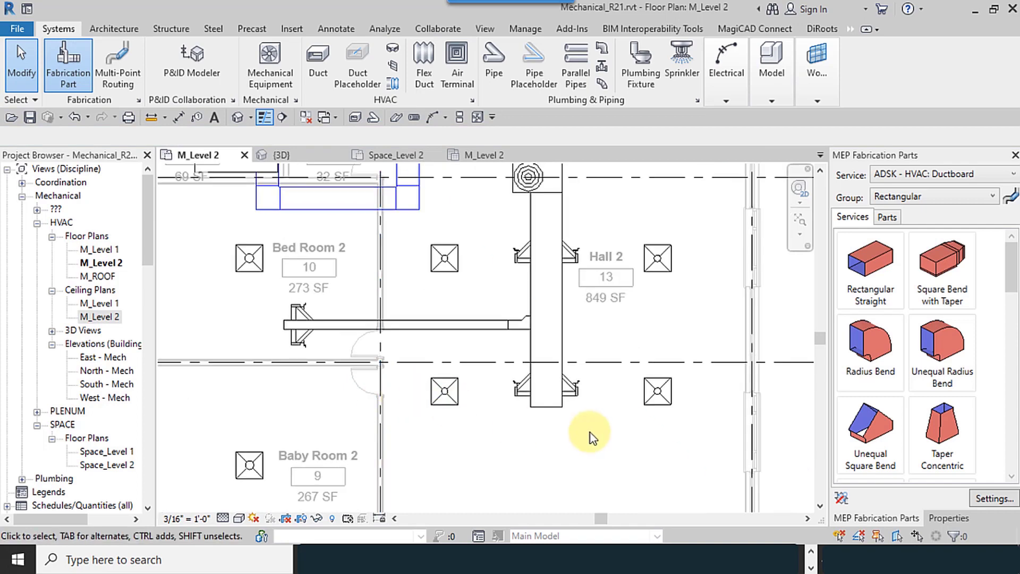
middle_drag(590, 433, 460, 370)
scroll(480, 419, down, 2)
scroll(501, 416, up, 1)
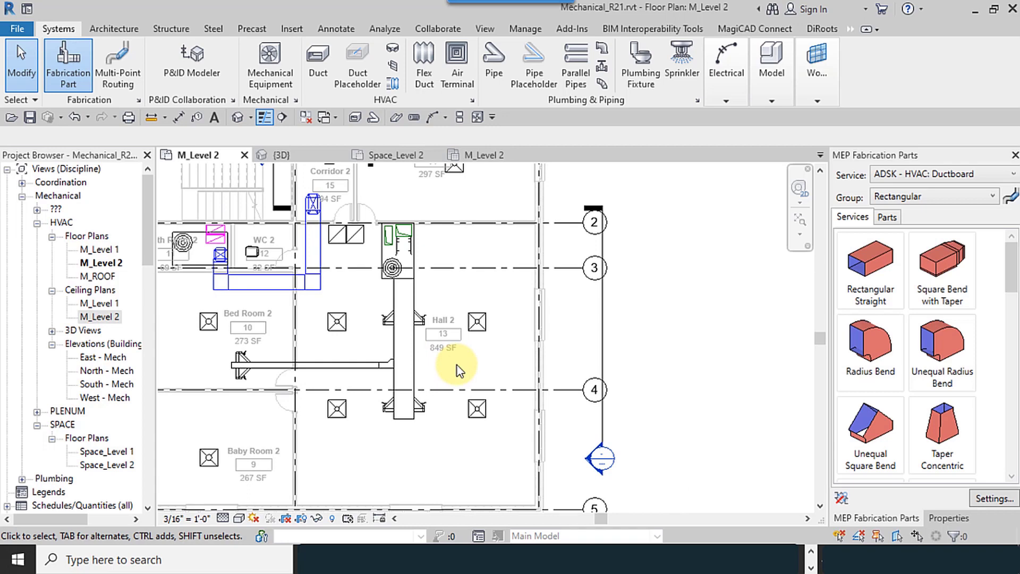
middle_drag(462, 284, 446, 356)
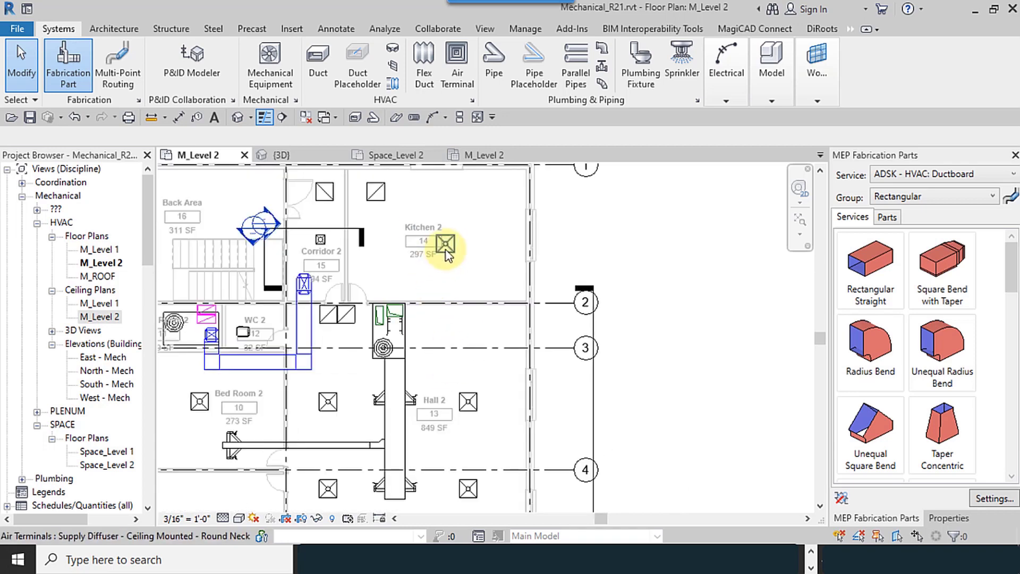
middle_drag(485, 388, 442, 314)
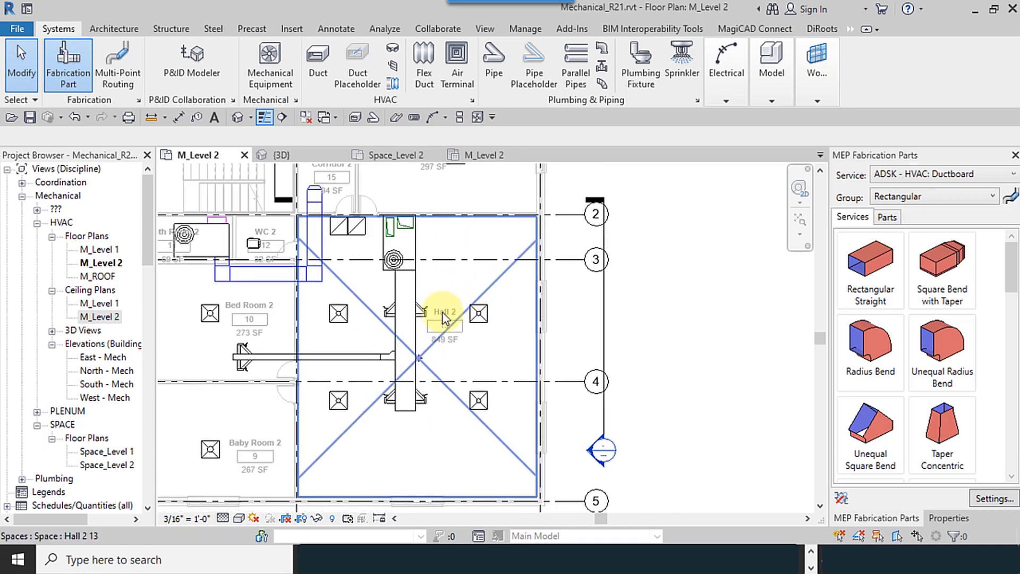
scroll(442, 313, up, 2)
scroll(434, 315, up, 1)
middle_drag(340, 377, 503, 346)
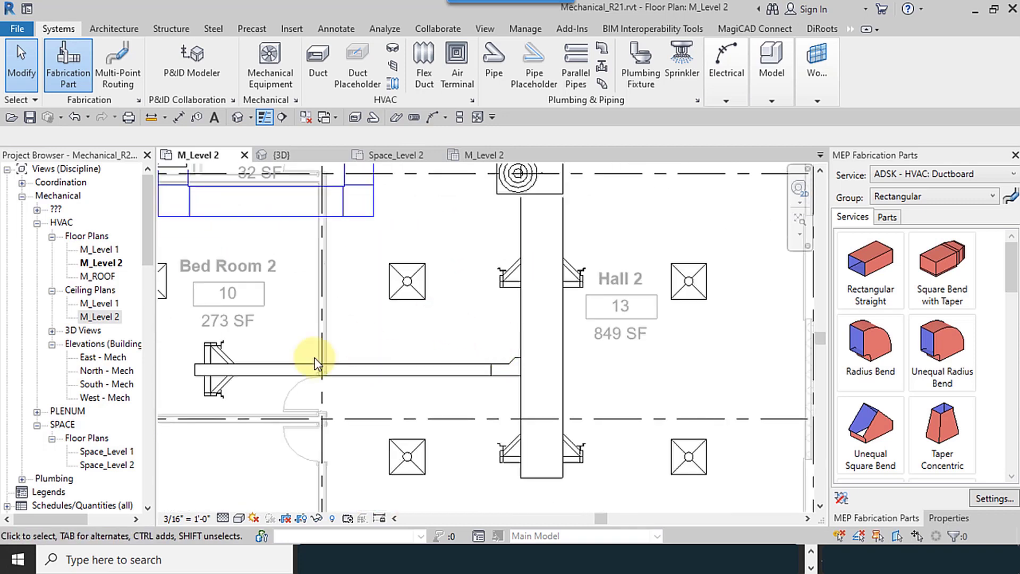
middle_drag(537, 385, 749, 365)
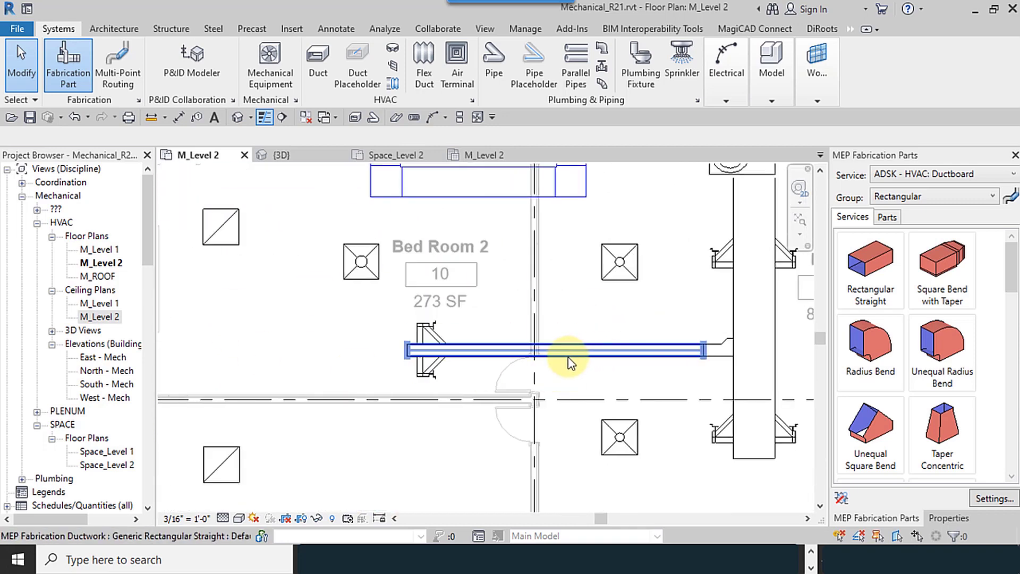
middle_drag(571, 364, 430, 375)
scroll(431, 375, down, 3)
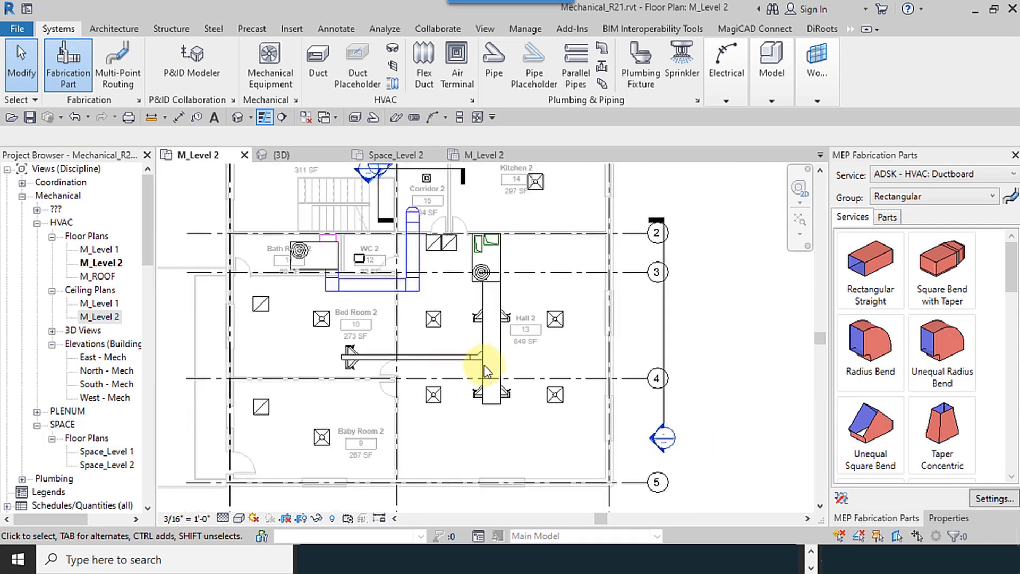
scroll(462, 371, up, 3)
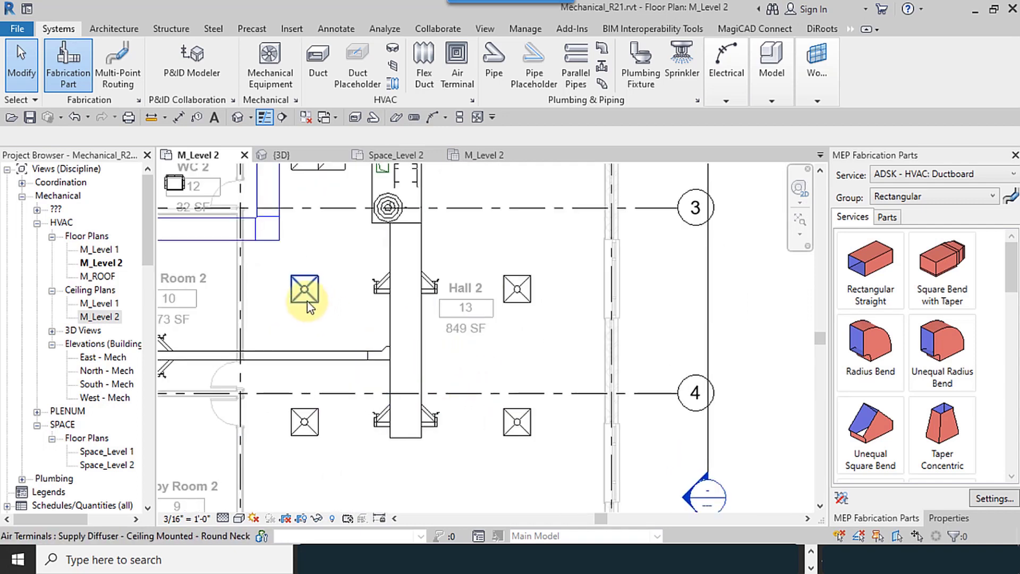
middle_drag(425, 324, 412, 423)
scroll(411, 418, down, 2)
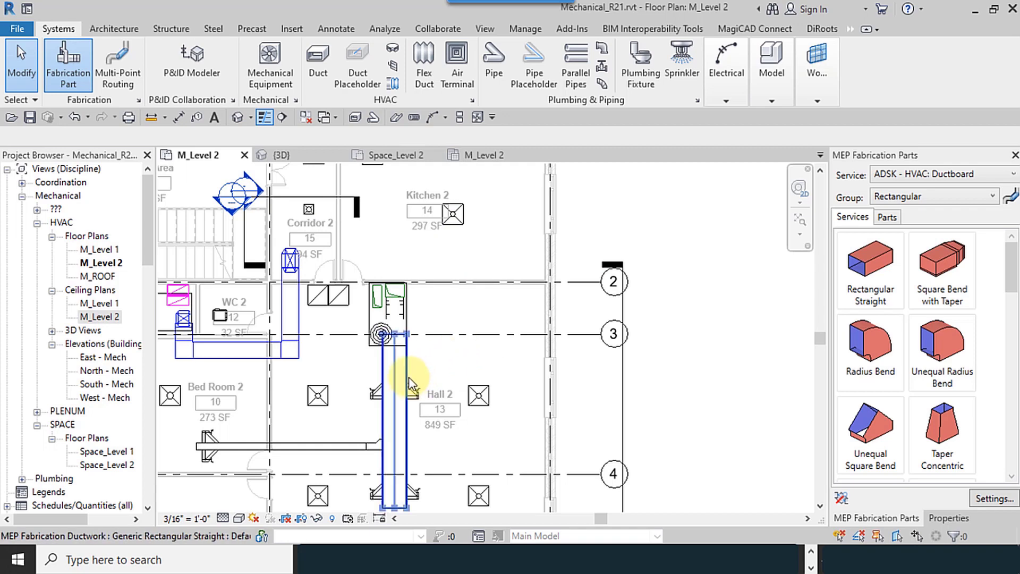
middle_drag(422, 408, 431, 358)
- Split Hall 2's main duct between its northern pair of diffuser taps and the branch duct's shoe
scroll(394, 304, up, 3)
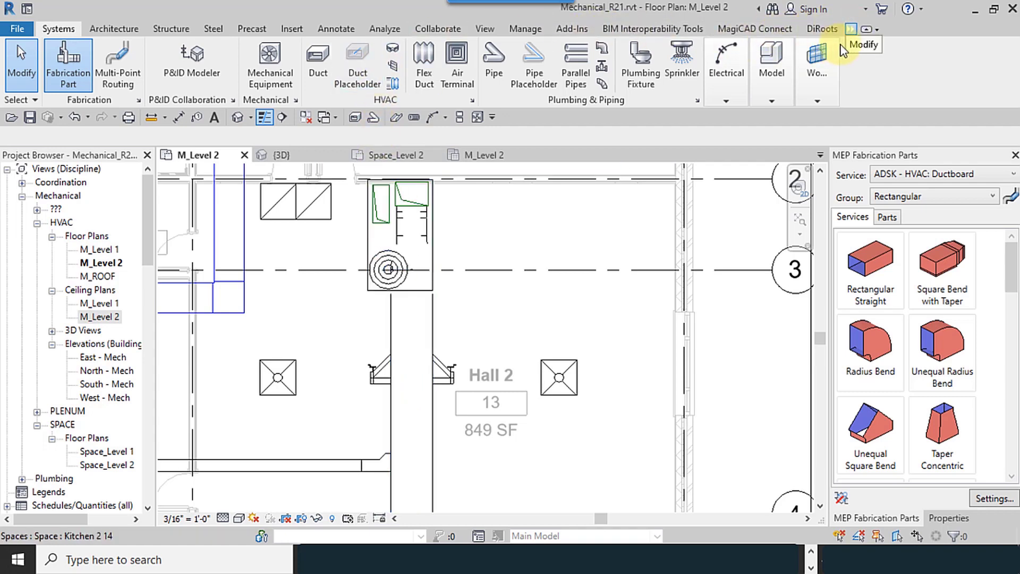
click(861, 46)
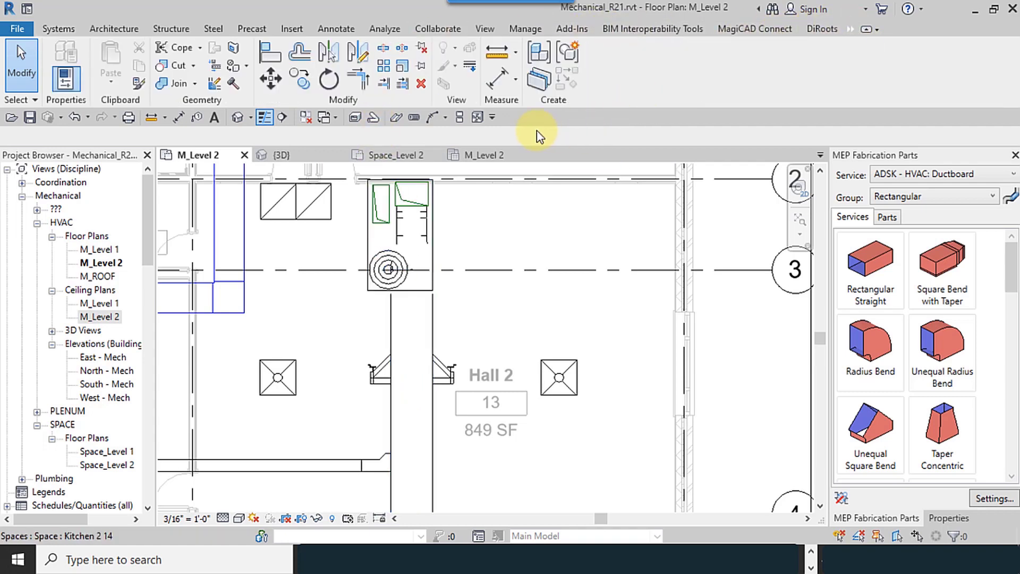
click(392, 85)
scroll(467, 319, down, 2)
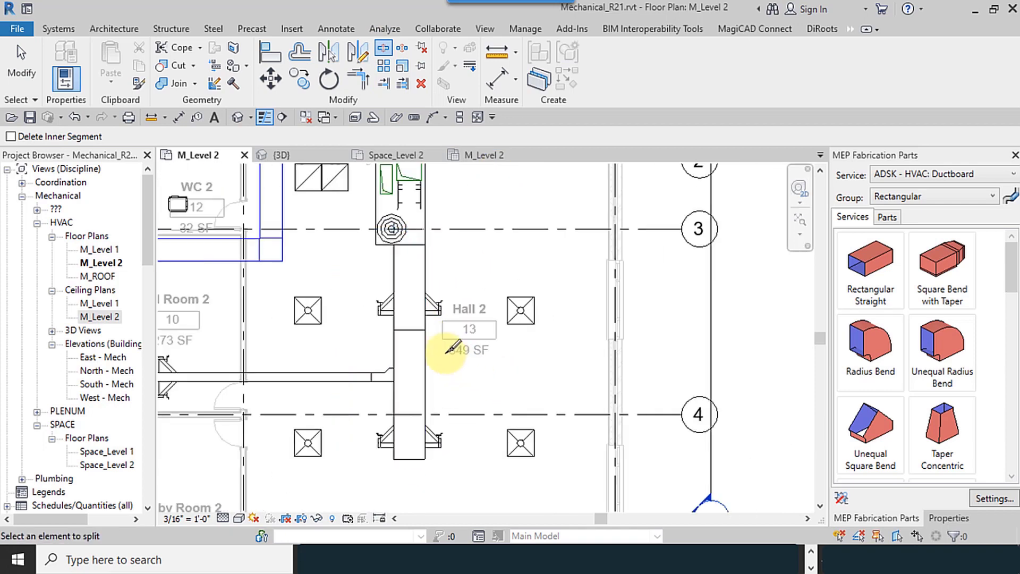
middle_drag(480, 380, 524, 309)
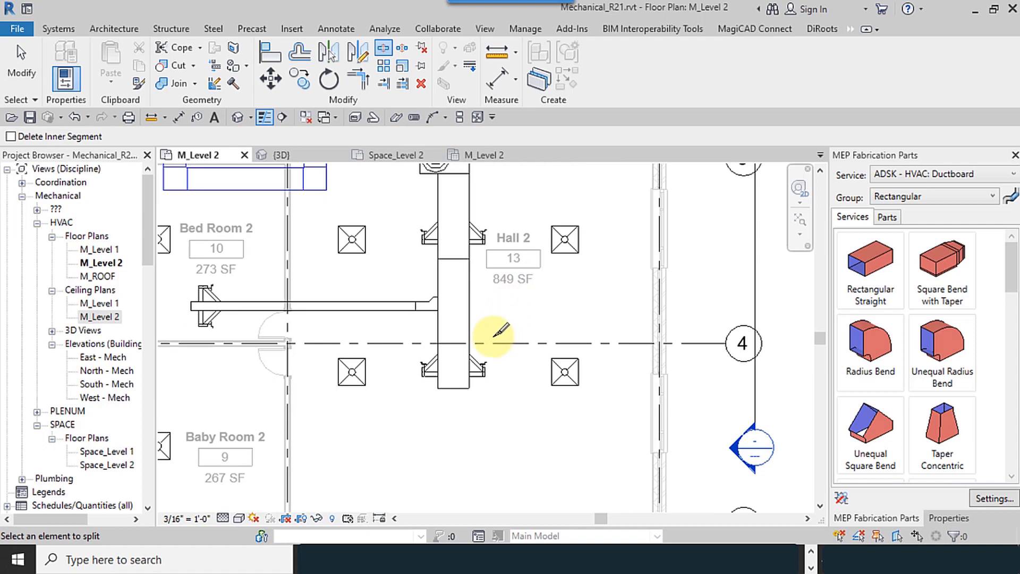
middle_drag(395, 271, 363, 346)
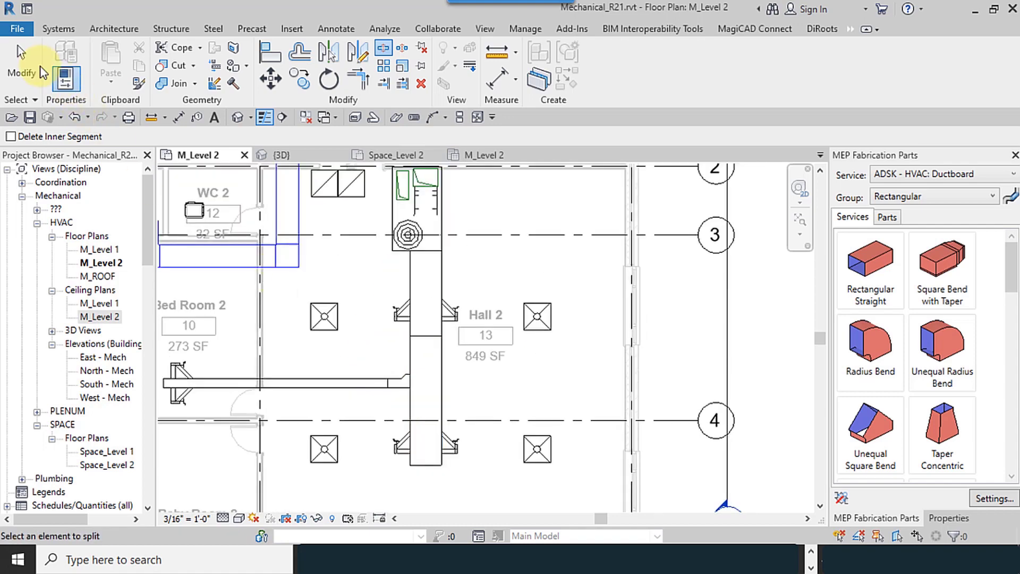
- Check the specified and actual supply airflow of the Kitchen 2 space
click(28, 63)
middle_drag(461, 327, 509, 314)
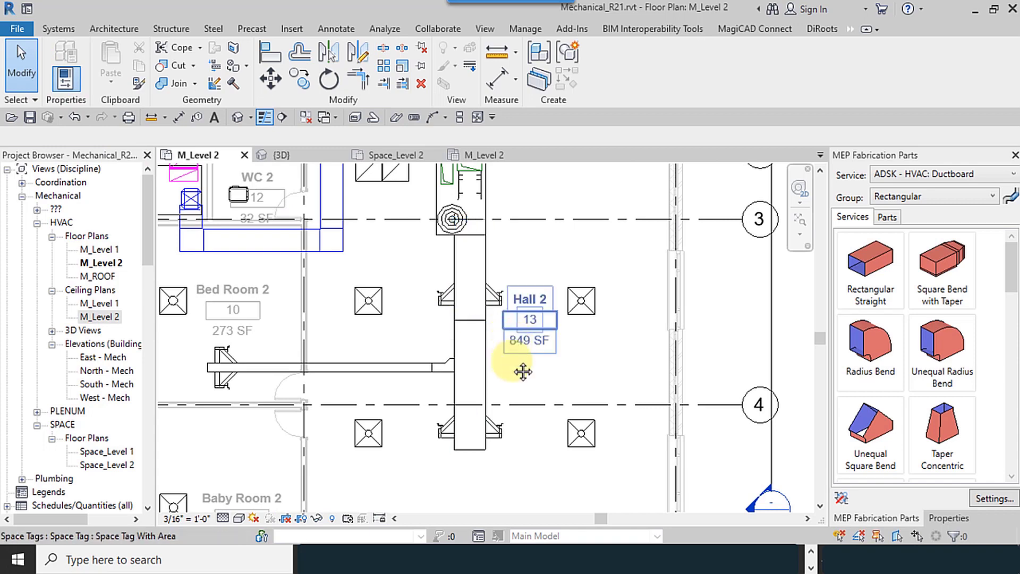
middle_drag(522, 371, 523, 449)
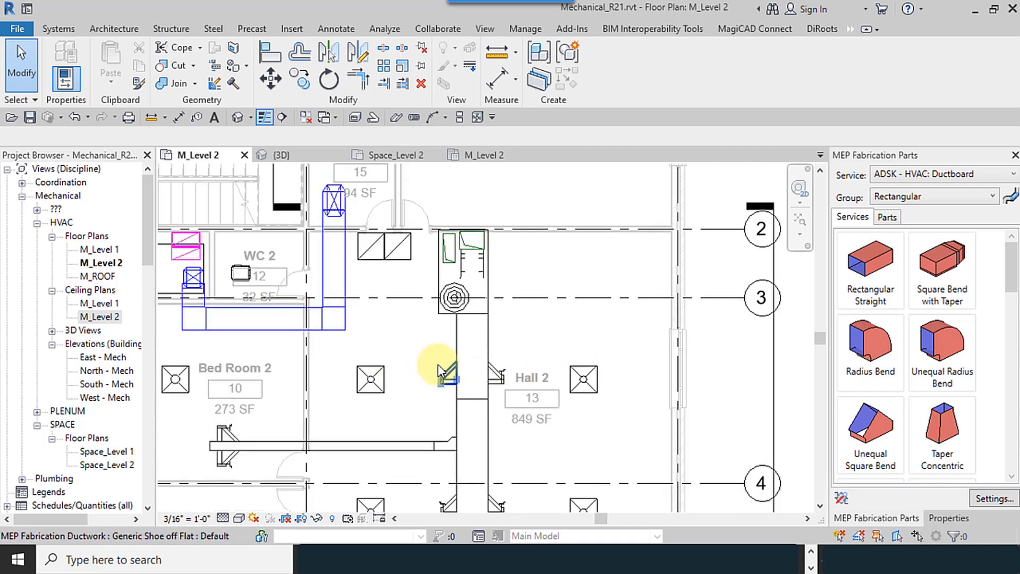
middle_drag(433, 364, 376, 410)
scroll(375, 409, down, 2)
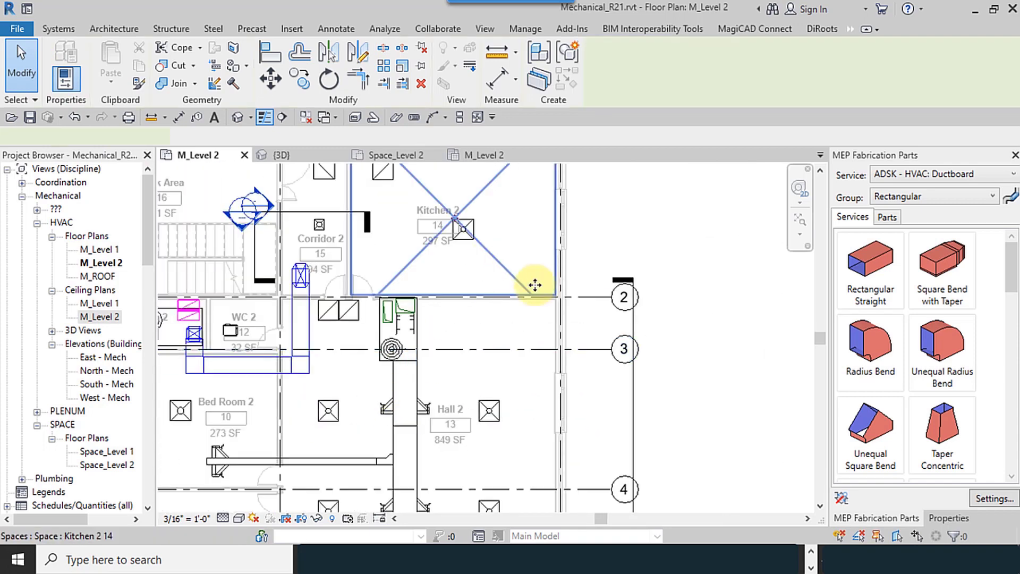
click(533, 283)
scroll(945, 396, down, 5)
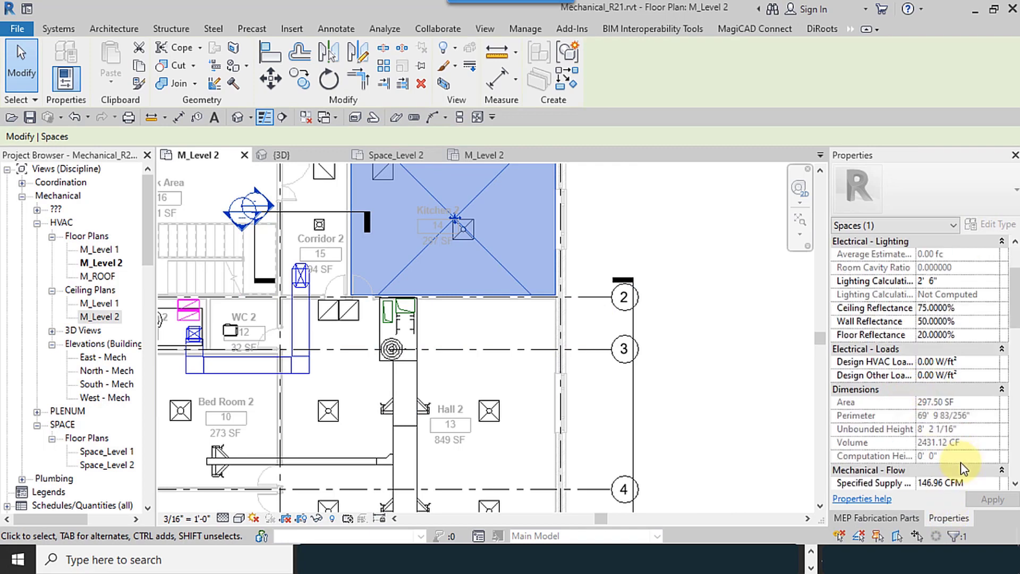
mouse_move(710, 321)
middle_down()
mouse_move(741, 423)
mouse_move(714, 313)
middle_up()
click(714, 312)
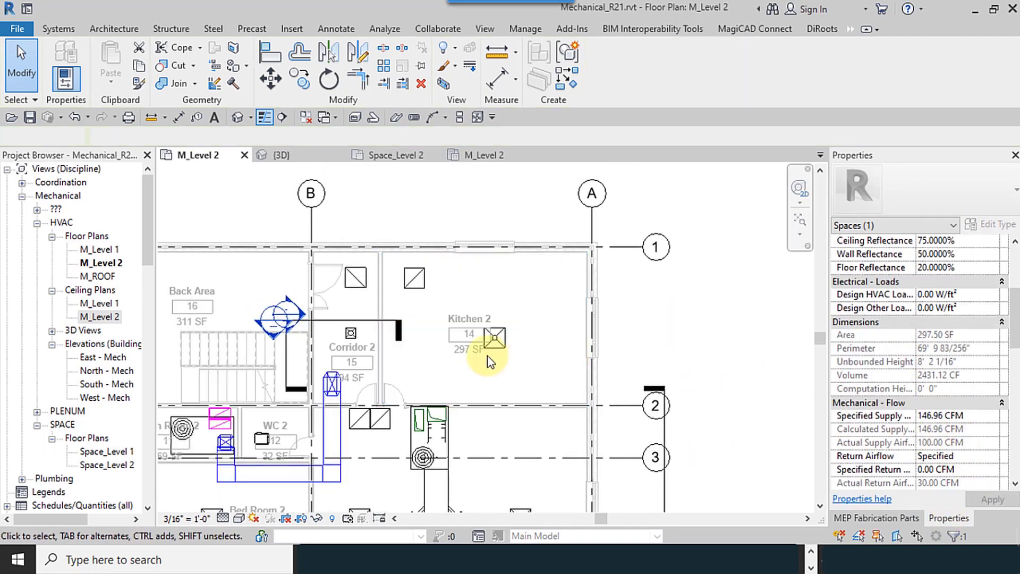
- Set the airflow of the supply diffuser in Kitchen 2 to 150 CFM
click(494, 350)
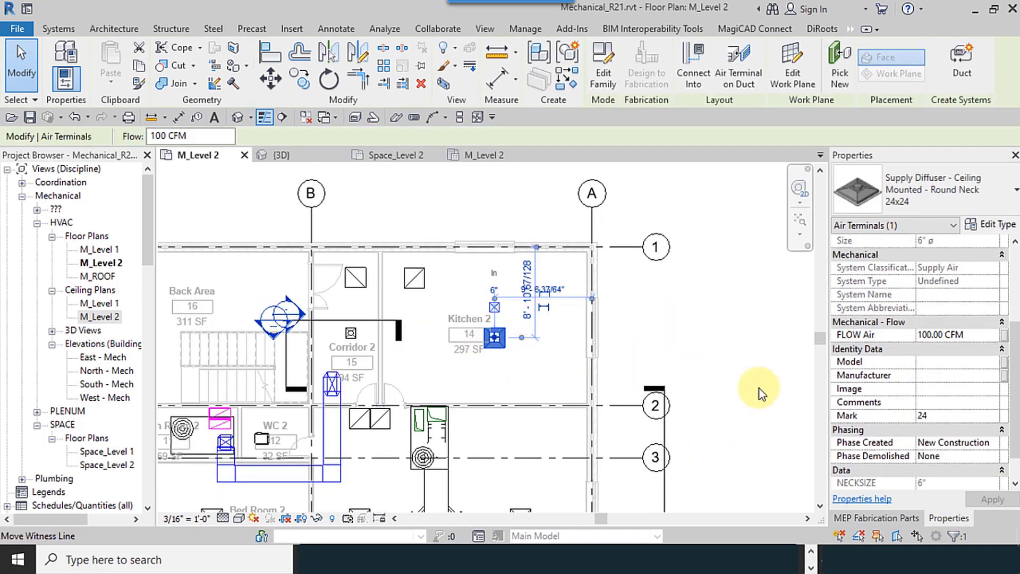
click(967, 334)
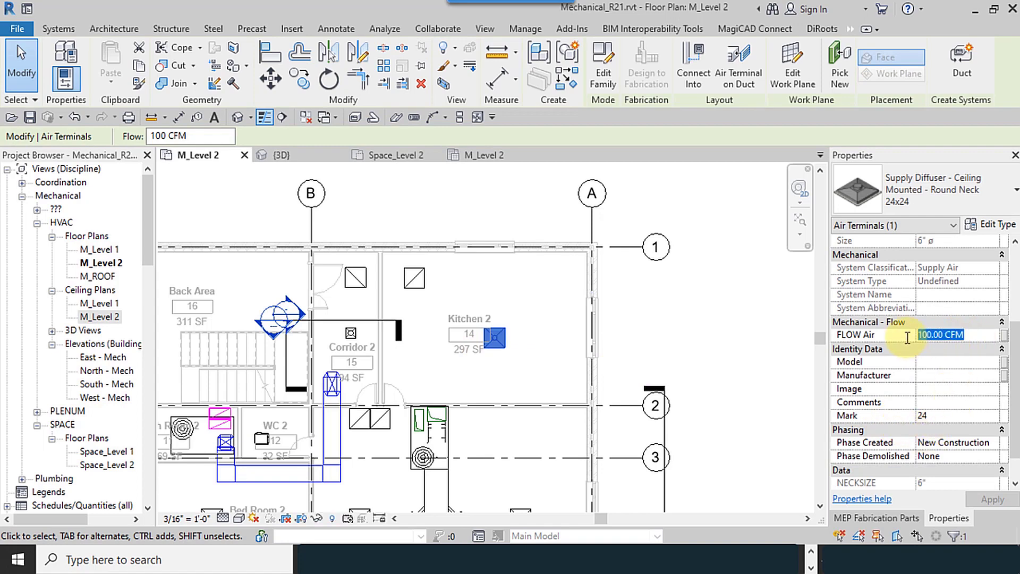
text(150)
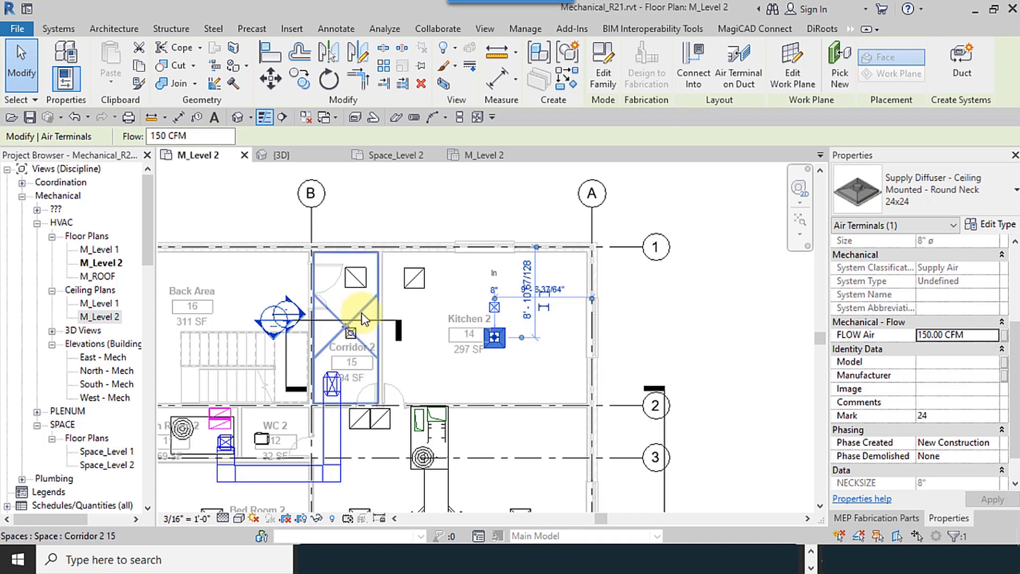
- Check the supply airflow of the Corridor 2 space and the flow of its 12x12 supply diffuser
click(354, 327)
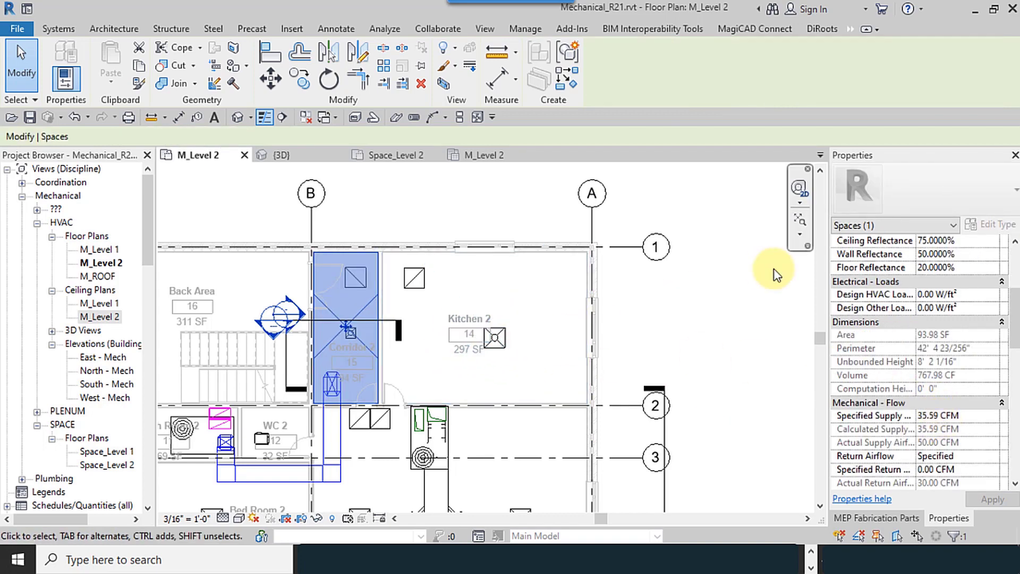
key(Escape)
scroll(351, 329, up, 3)
click(342, 341)
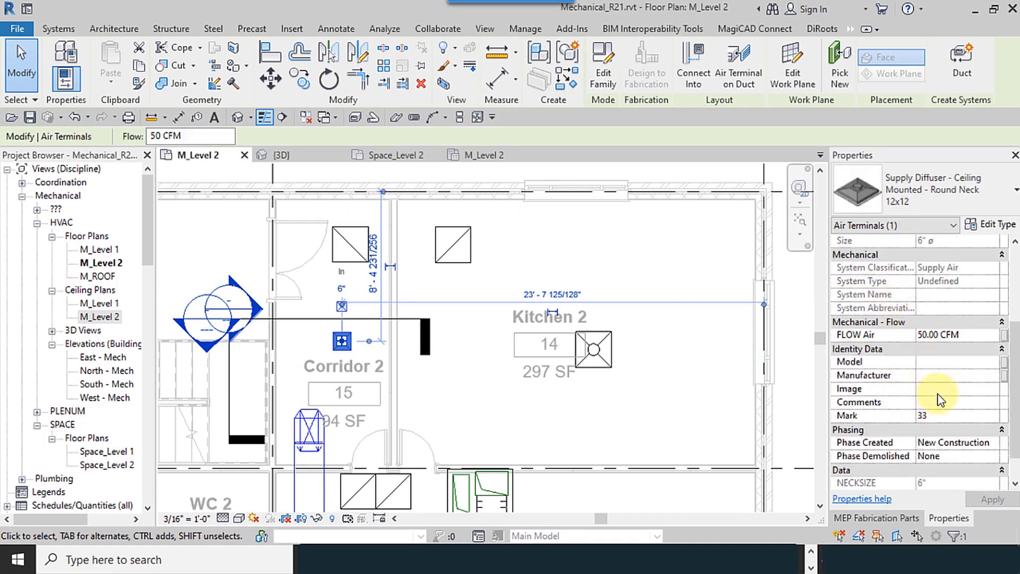
key(Escape)
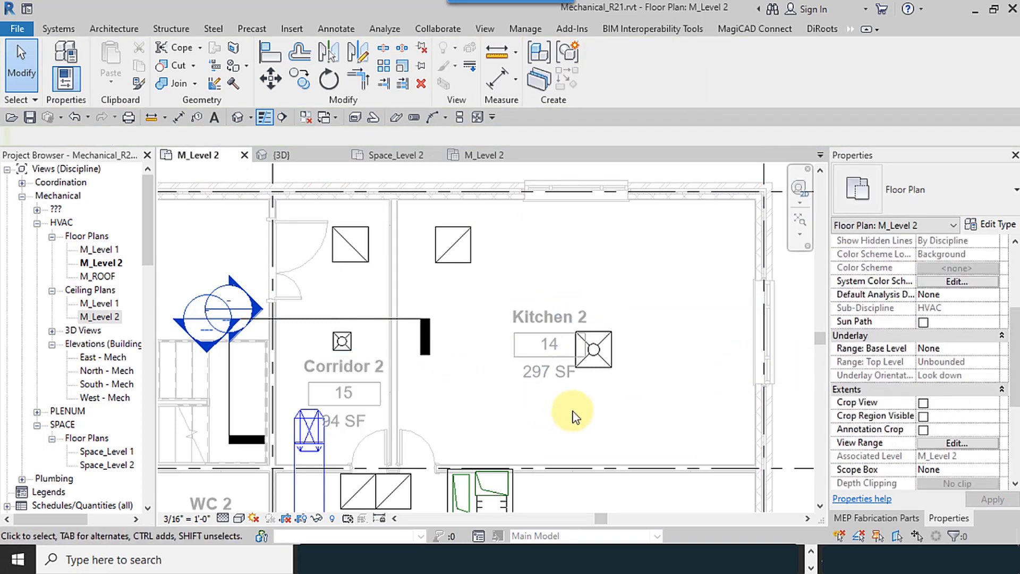
- Move the Kitchen 2 space tag northeast, clear of the supply diffuser
middle_drag(565, 416, 478, 415)
click(446, 315)
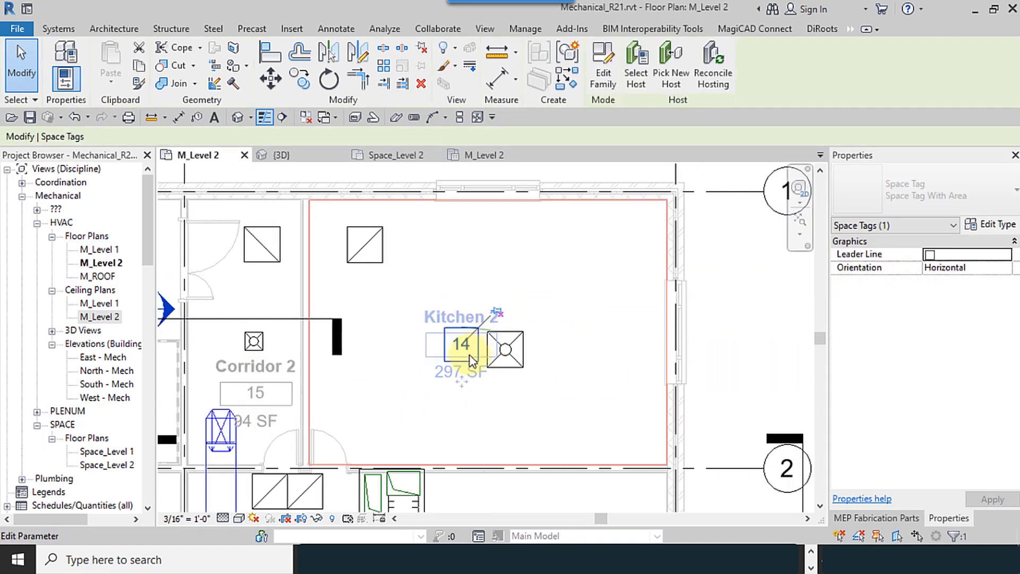
drag(467, 380, 597, 298)
click(747, 339)
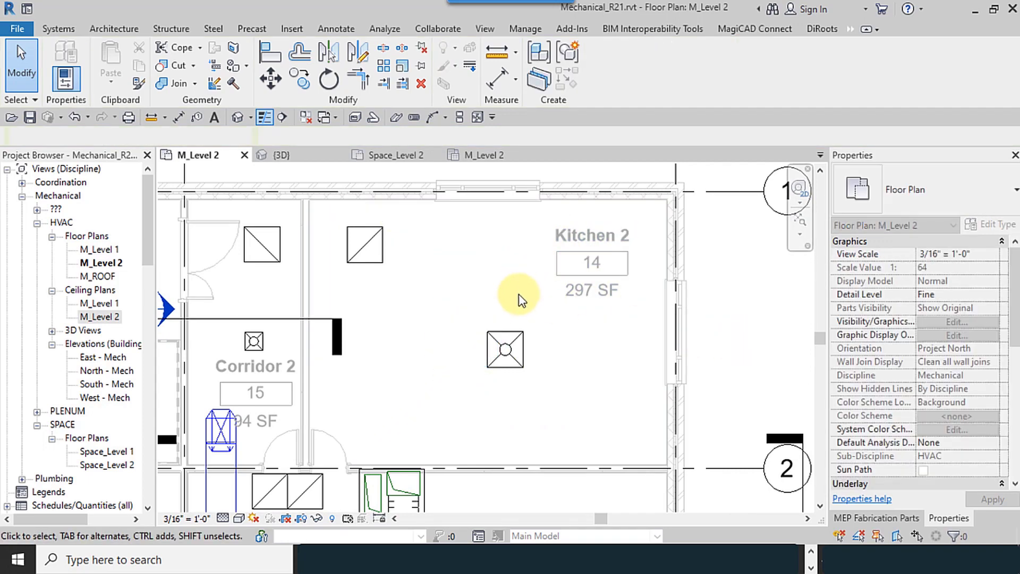
- Examine the diffusers served around Hall 2 and Kitchen 2, bring up the calculator and check the Kitchen 2 diffuser's flow
scroll(519, 348, down, 2)
middle_drag(518, 349, 506, 224)
scroll(521, 338, up, 1)
mouse_move(521, 337)
middle_down()
mouse_move(525, 263)
mouse_move(518, 319)
middle_up()
middle_drag(490, 411, 525, 321)
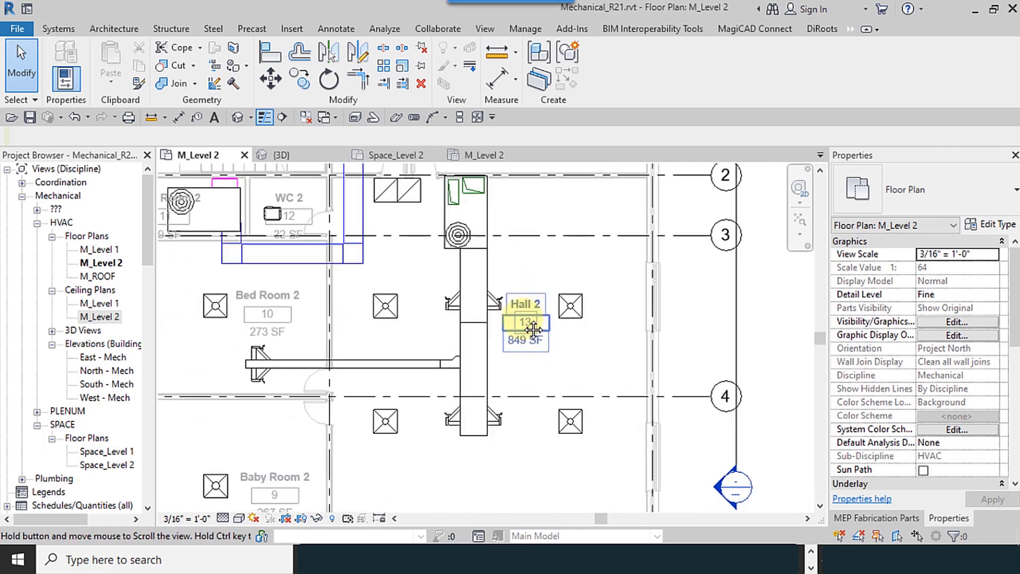
middle_drag(425, 341, 392, 475)
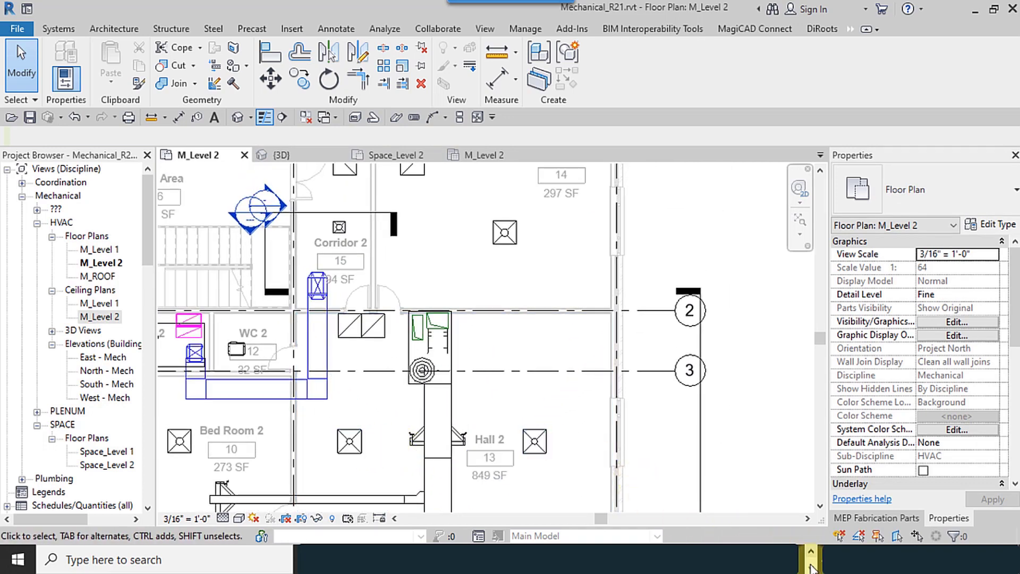
click(508, 558)
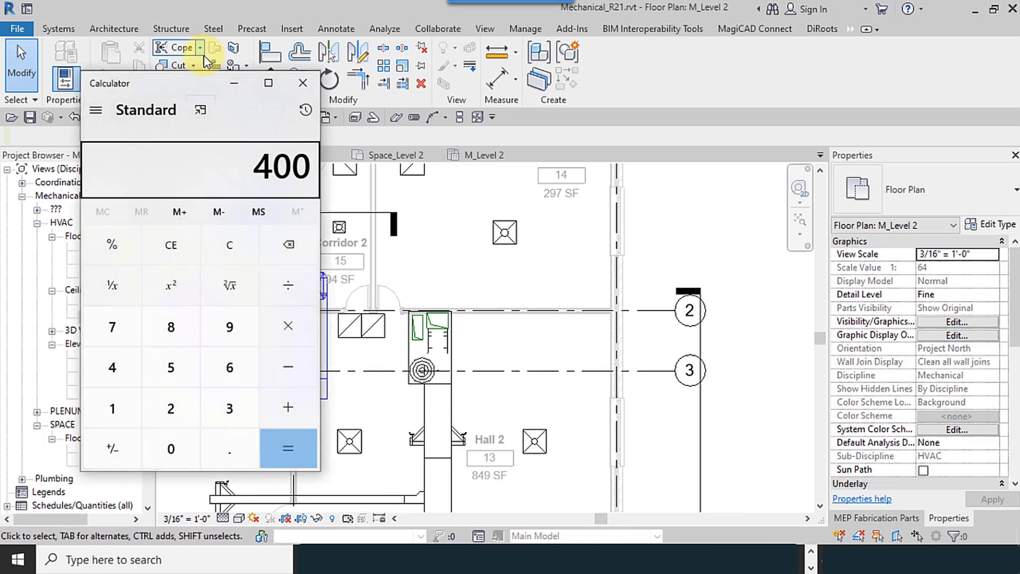
drag(197, 82, 146, 272)
click(714, 254)
click(513, 241)
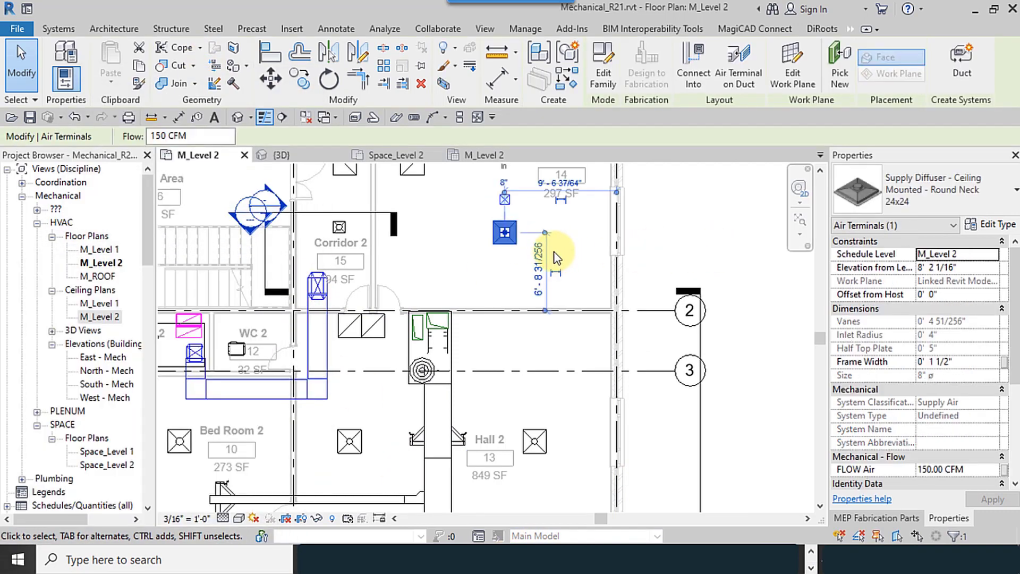
- Select the northern section of Hall 2's main duct and check its width, depth and length
middle_drag(524, 365, 475, 177)
scroll(499, 323, up, 1)
scroll(442, 261, up, 1)
click(443, 261)
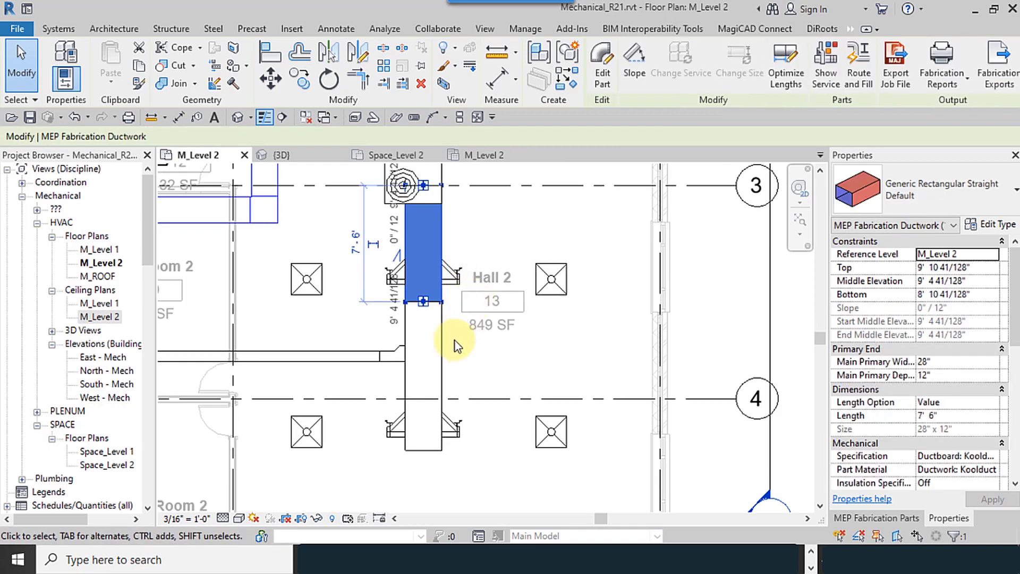
middle_drag(455, 340, 578, 341)
scroll(569, 334, down, 1)
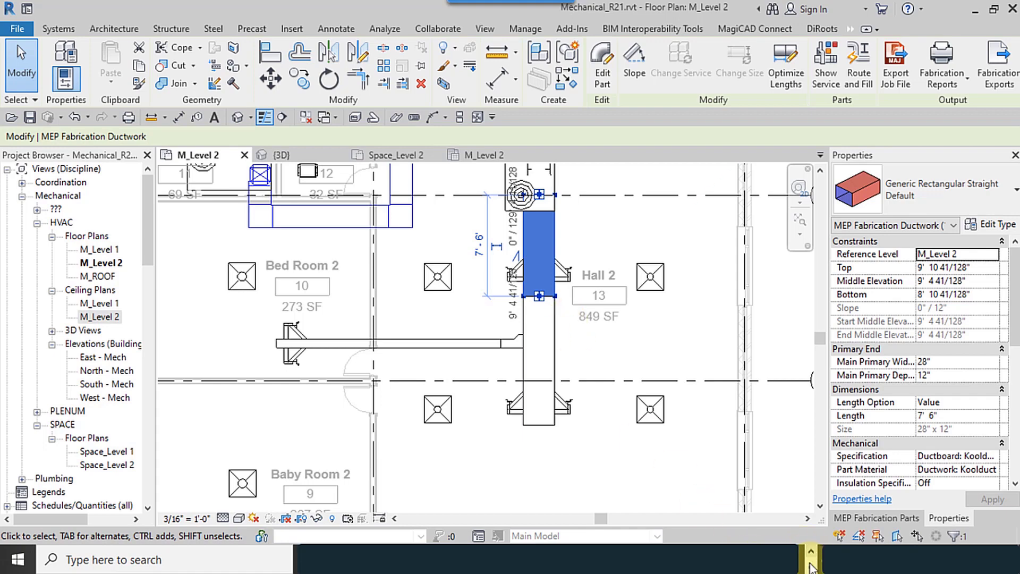
- Switch to McQuay DuctSizer and set the flow rate to 1200 cfm for the main duct calculation
click(452, 560)
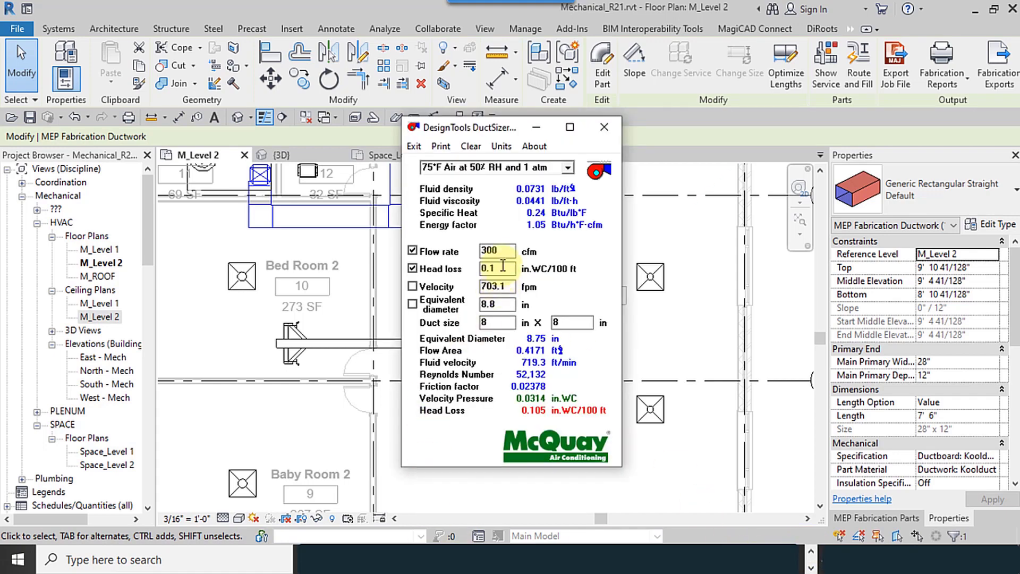
drag(506, 253, 434, 252)
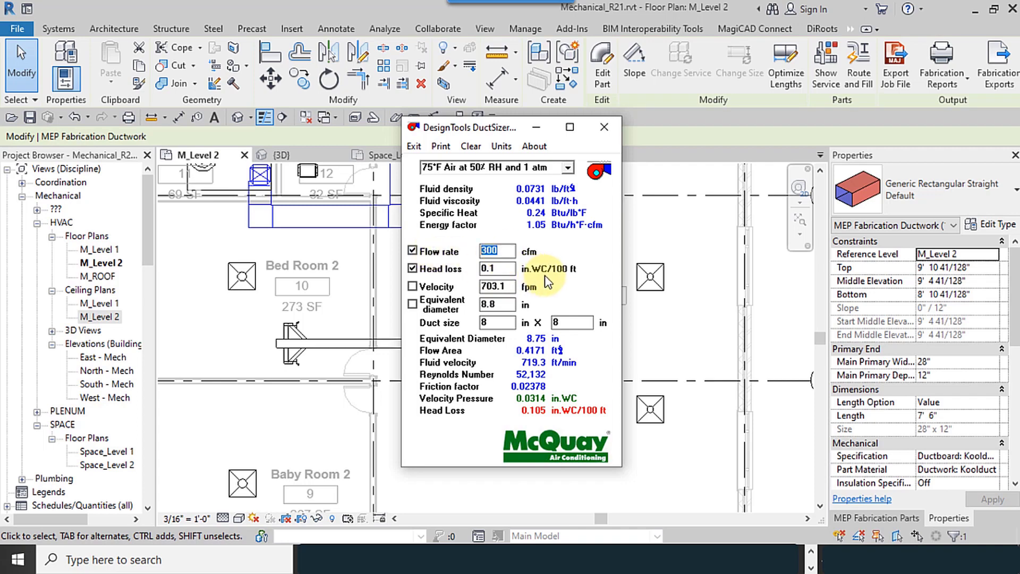
text(12)
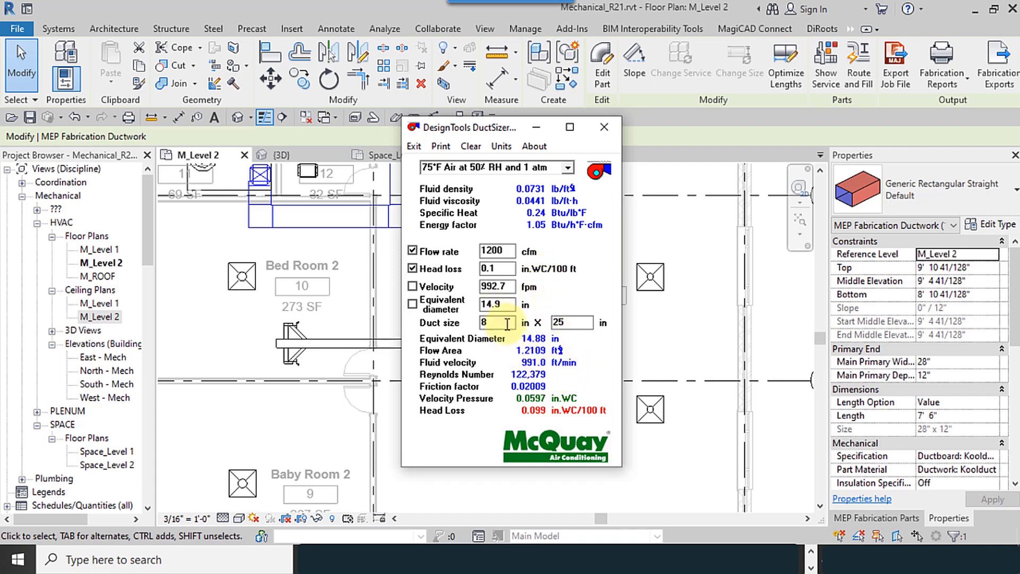
- Return to the Revit model and open the 3D view of the ductwork
click(710, 342)
middle_drag(703, 346, 570, 383)
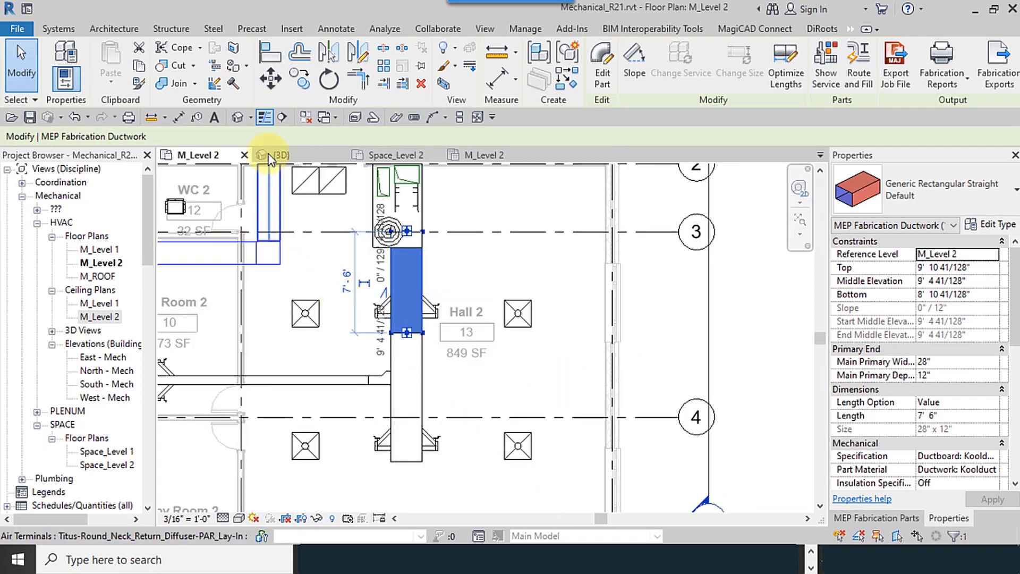
click(277, 155)
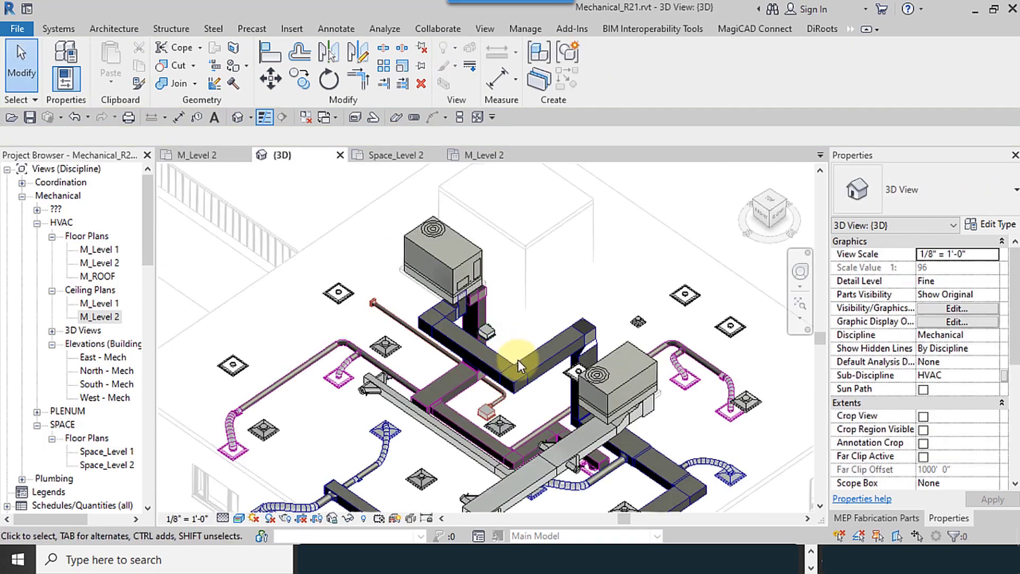